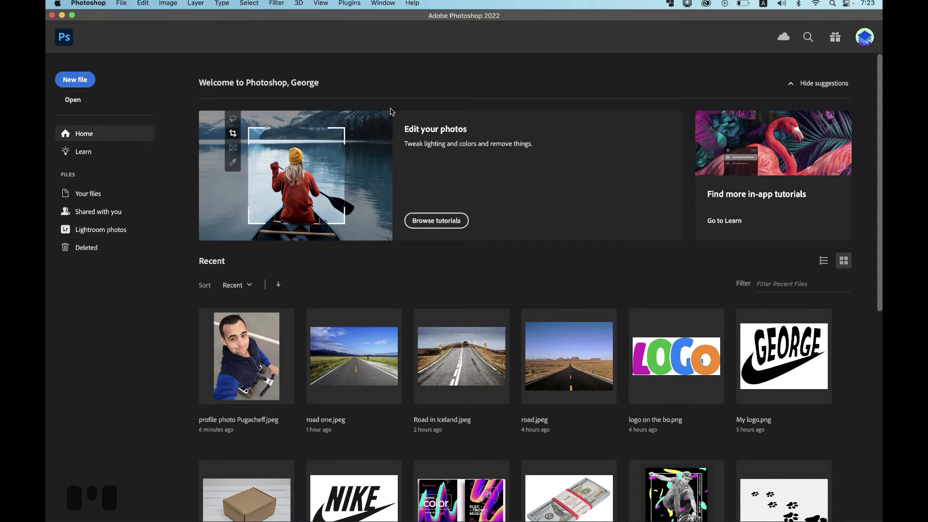
- Start a new document and name it "Modern Poster"
key(ctrl+shift)
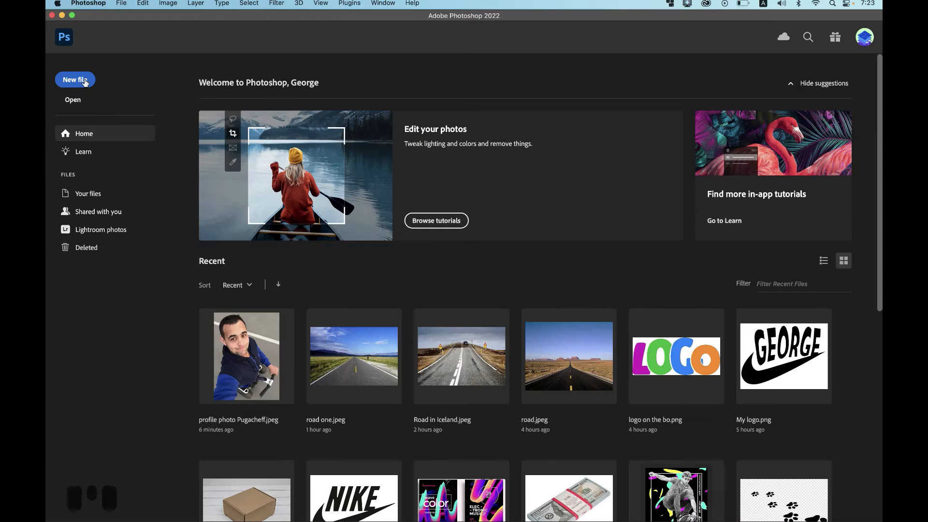
click(84, 81)
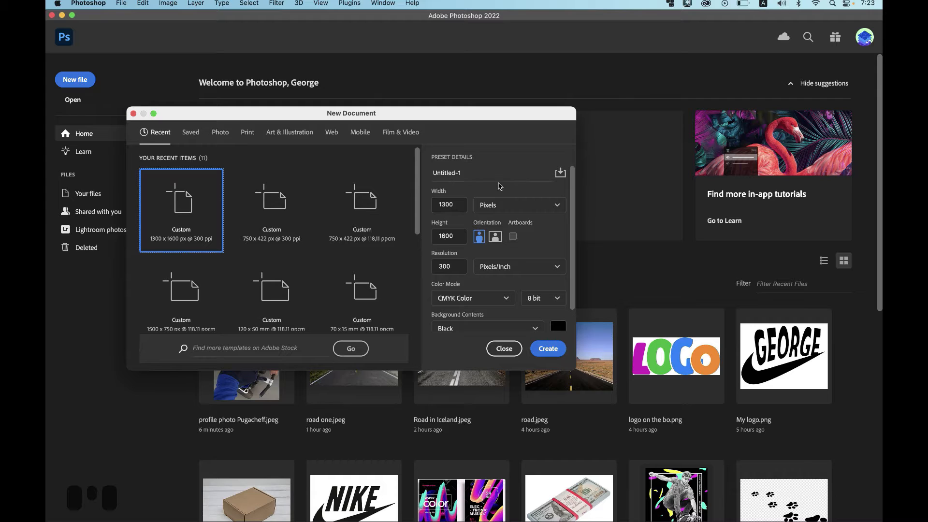
double_click(486, 173)
scroll(486, 173, down, 2)
text(Mo)
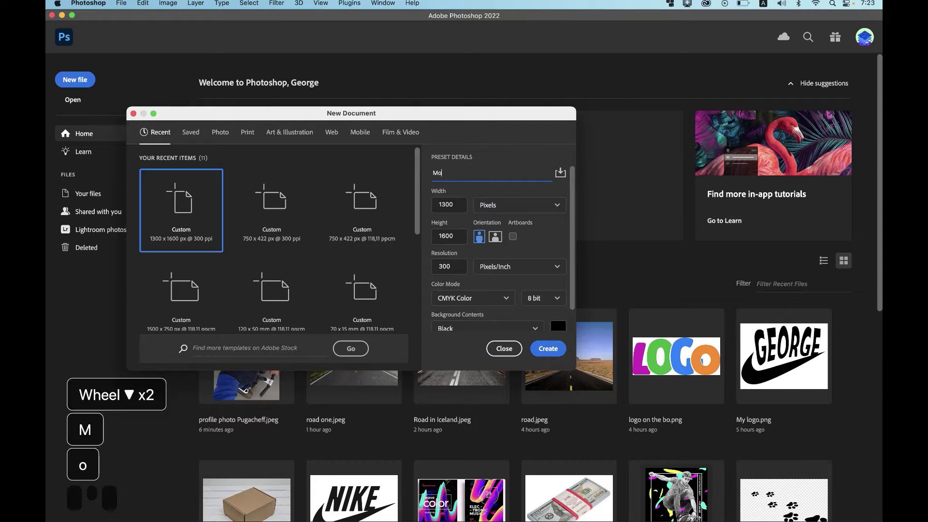
text(dern Poster)
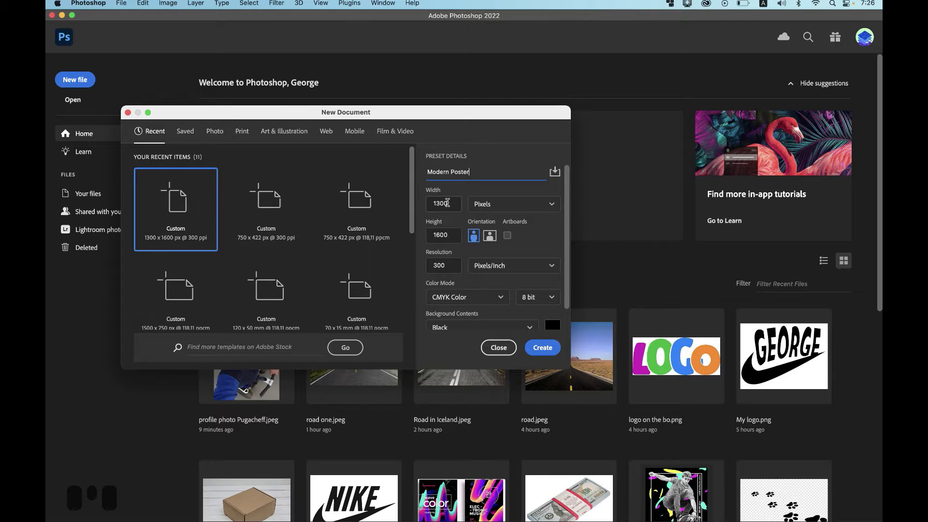
- Switch to Chrome and search Google for "a3 paper size"
key(super+Tab)
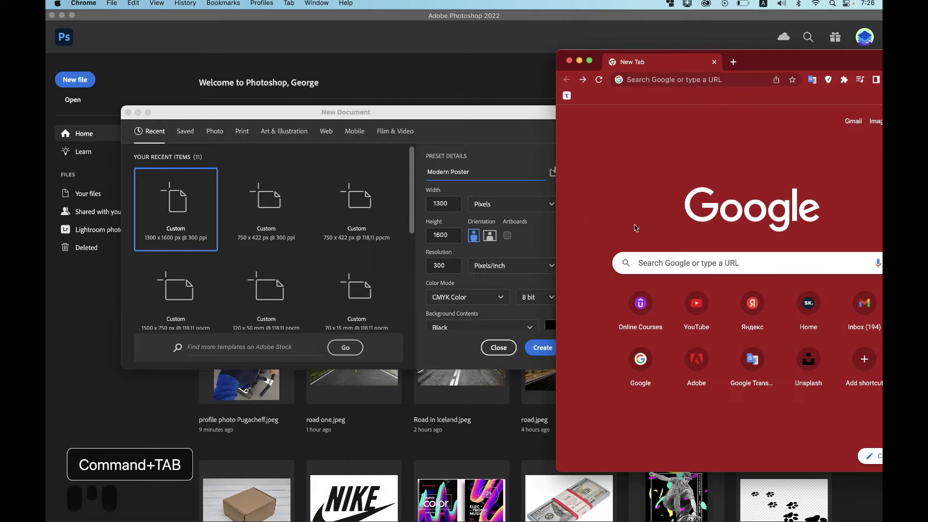
key(a)
click(622, 258)
text(a)
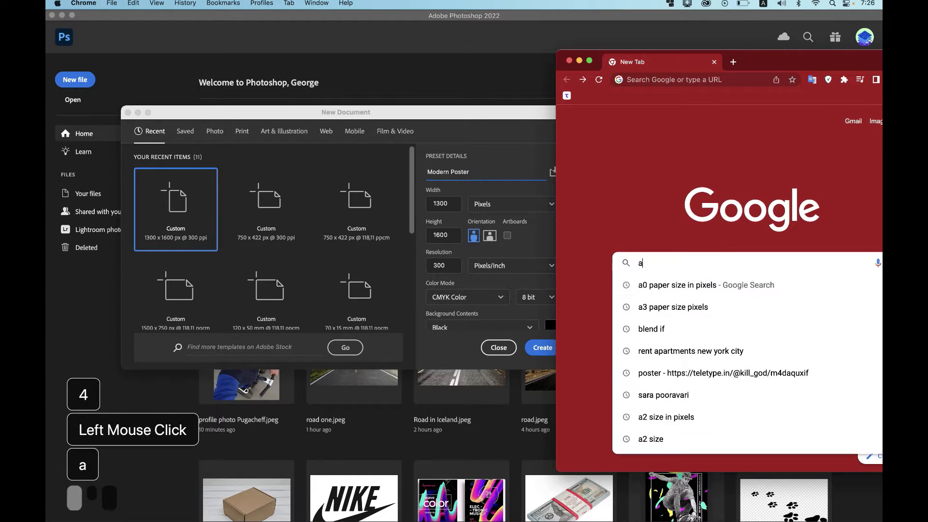
text(3 paper size)
key(Return)
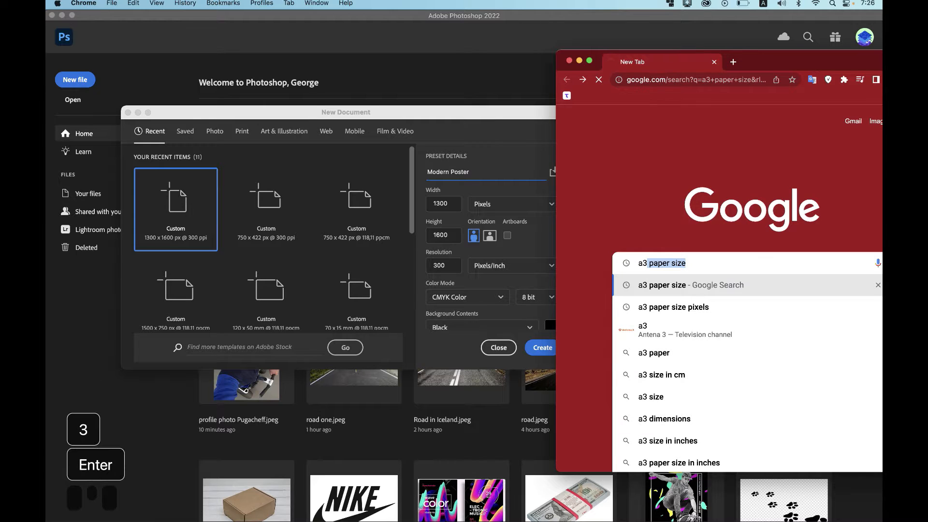
double_click(729, 210)
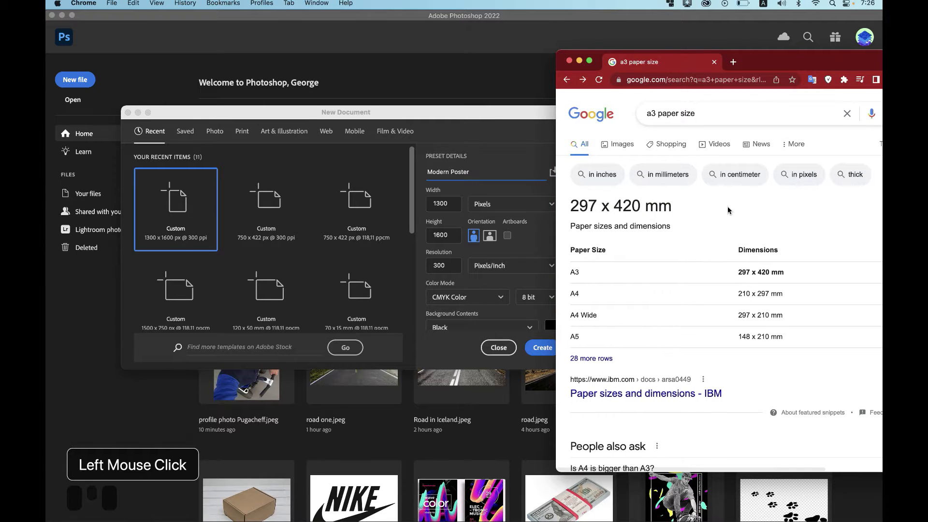
- Refine the Google search to ask for the A3 paper size in pixels
click(718, 111)
text(in )
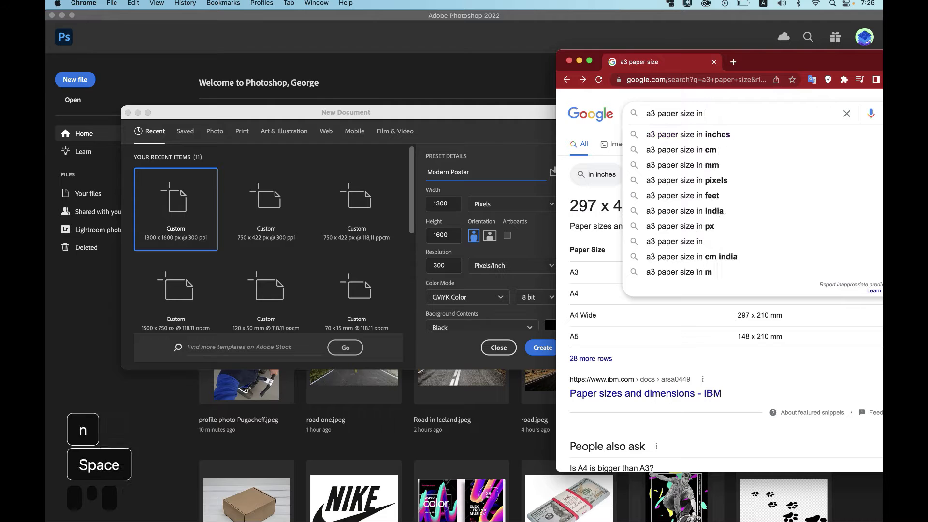
text(piels)
key(BackSpace)
key(BackSpace)
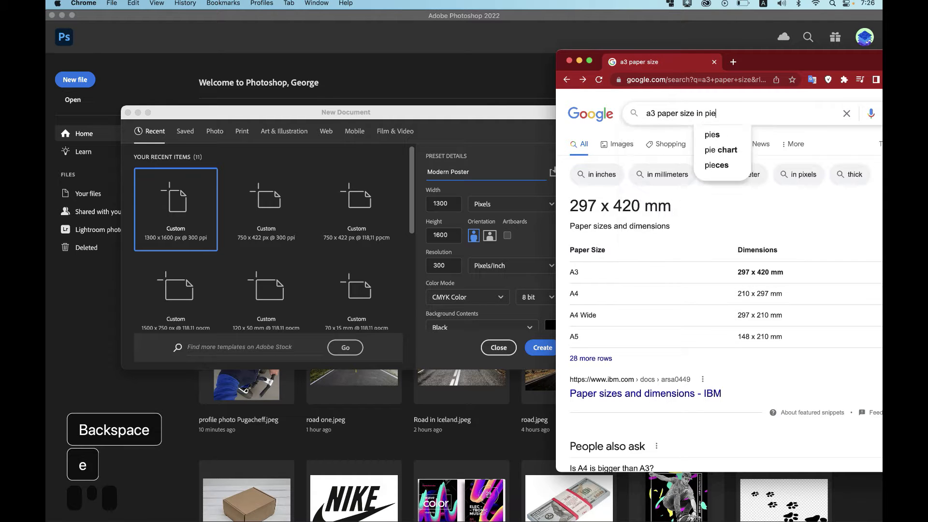
text(lss)
key(Return)
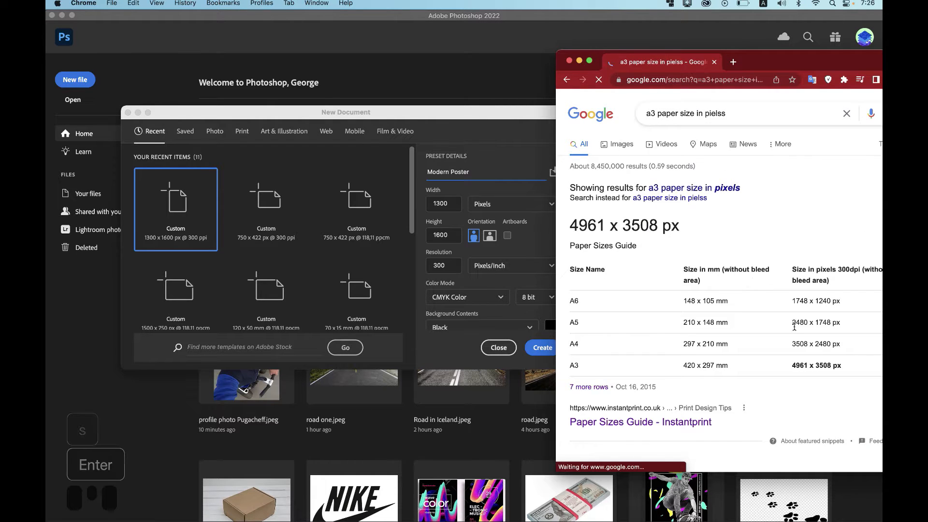
- Copy the longer A3 pixel dimension from the search result and set the new document's height to 4961 pixels
scroll(795, 332, down, 1)
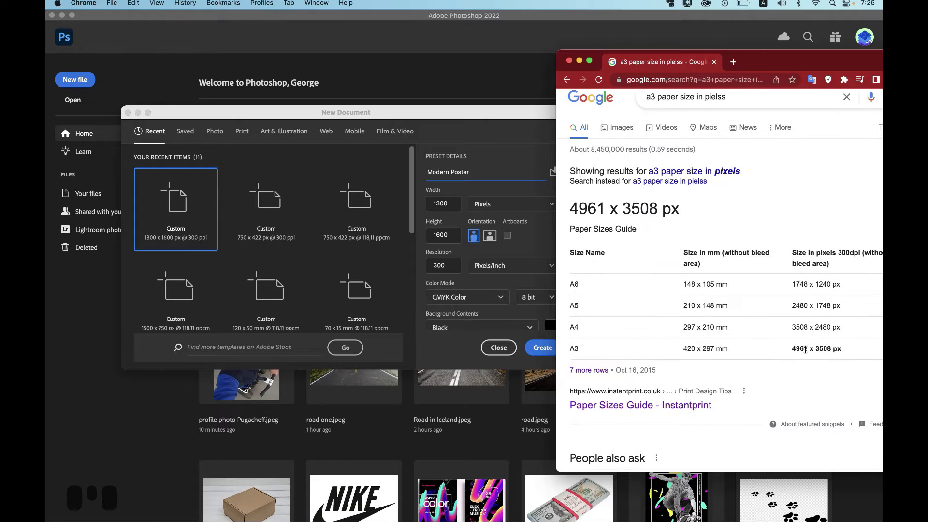
click(806, 348)
click(806, 348)
key(super+c)
click(454, 237)
click(453, 236)
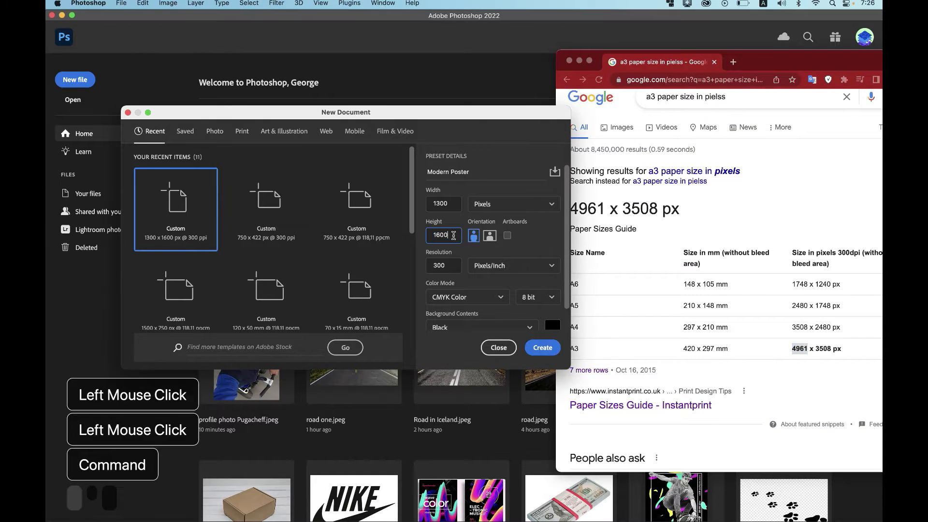
double_click(453, 235)
key(super+v)
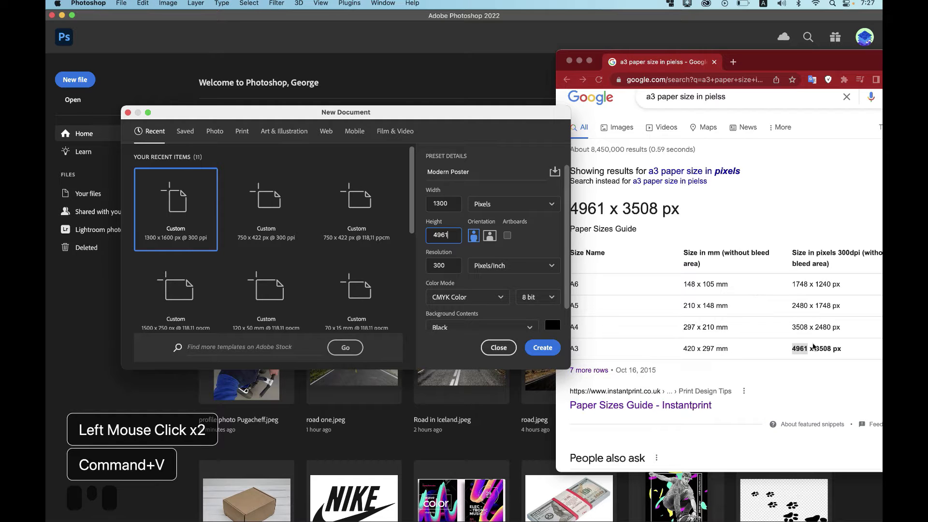
- Copy the shorter A3 dimension, set the document's width to 3508 pixels and use portrait orientation
click(819, 348)
drag(831, 347, 813, 348)
key(super+c)
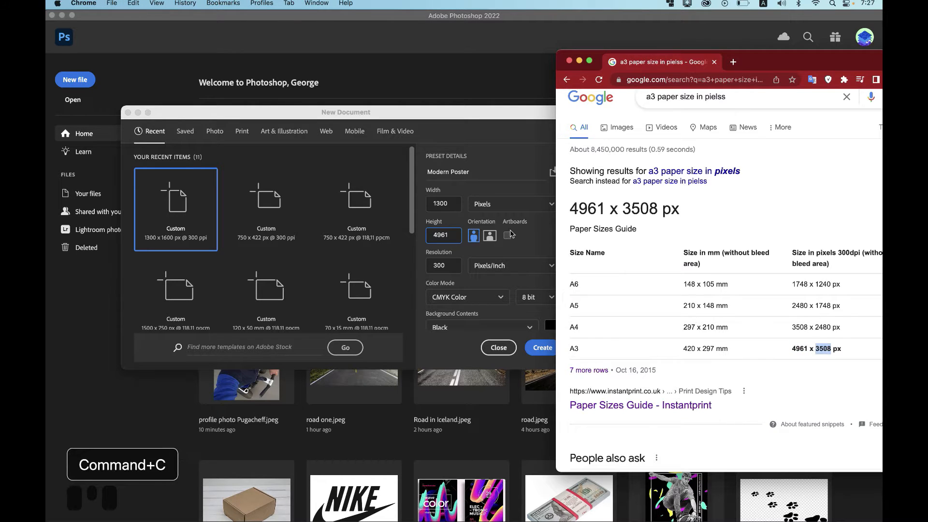
double_click(444, 203)
key(super+v)
click(473, 237)
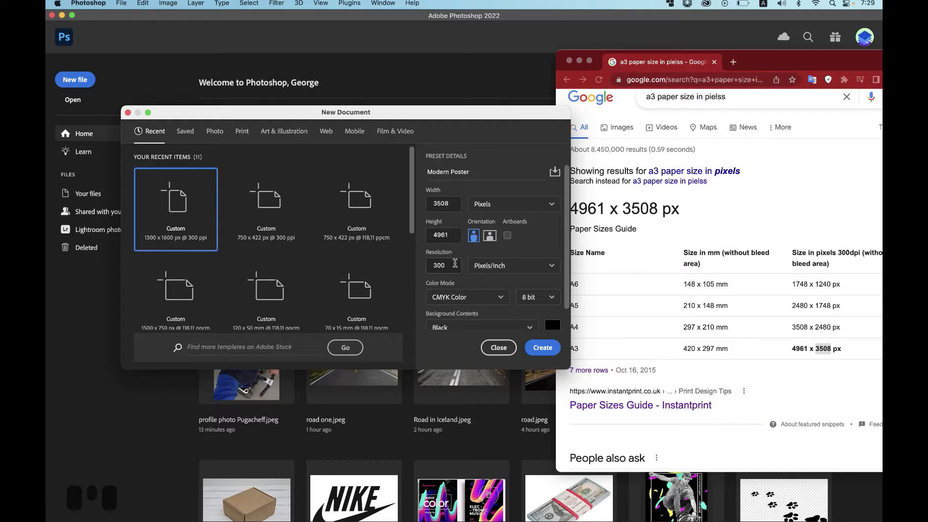
- Check the color mode and bit depth options for the new document
scroll(452, 265, down, 2)
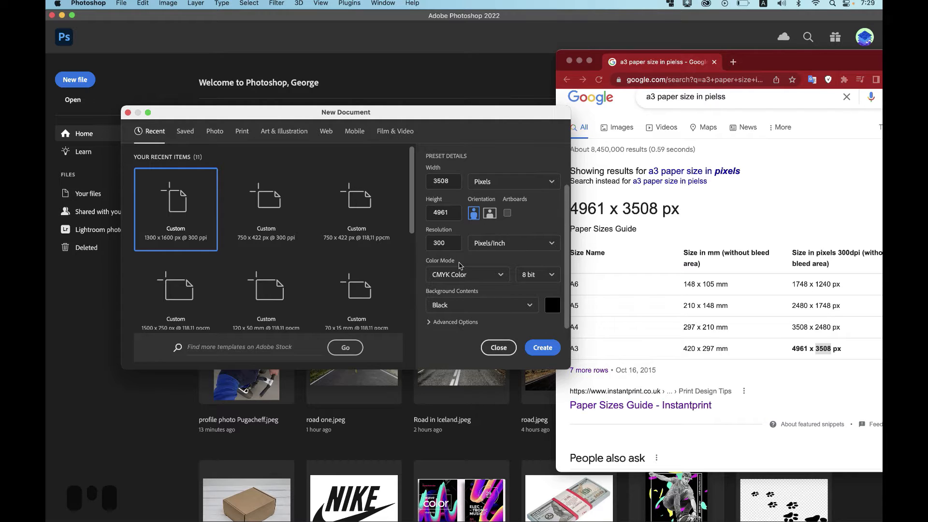
click(458, 274)
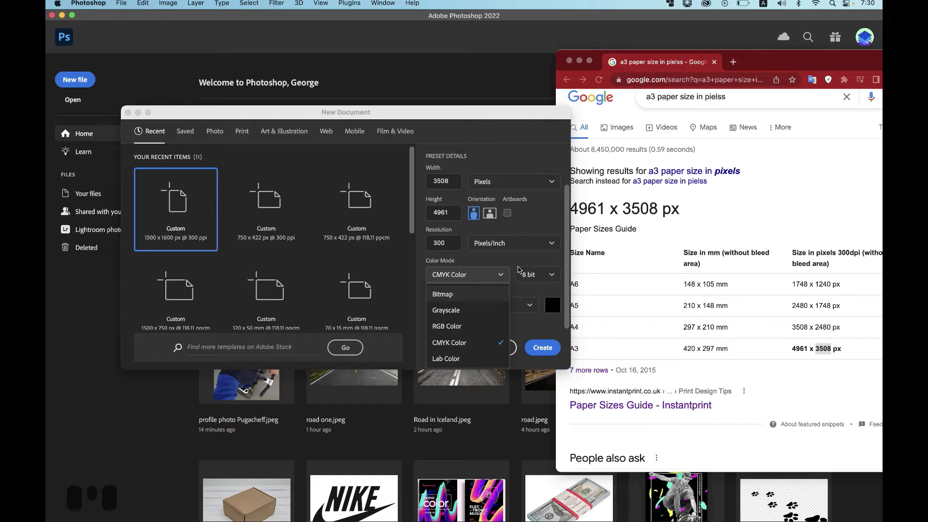
click(541, 275)
click(544, 268)
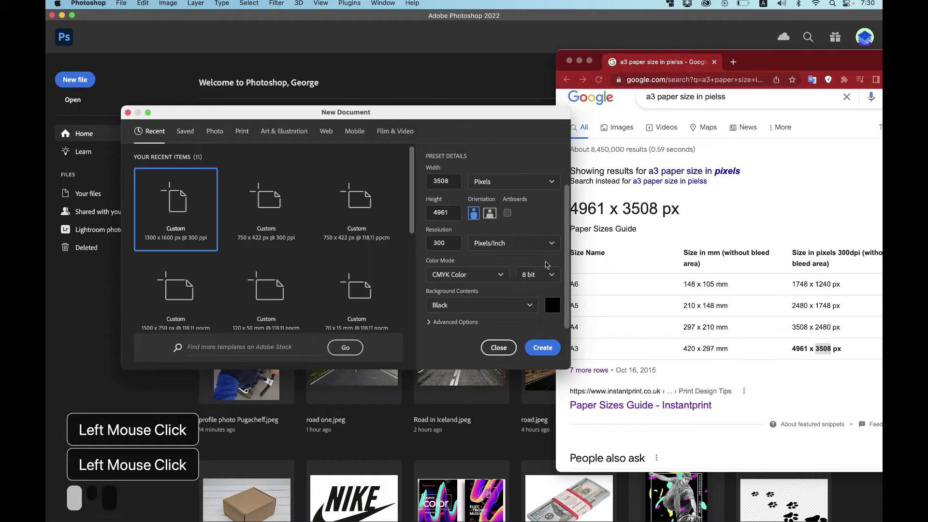
- Set the document's background to the custom dark color #312b2b and create the document
click(507, 303)
click(490, 358)
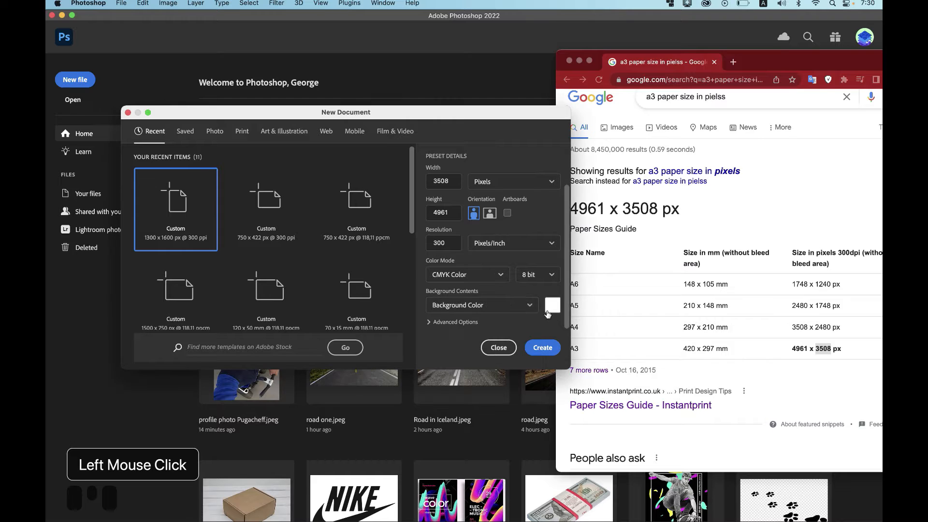
click(552, 305)
drag(117, 297, 74, 301)
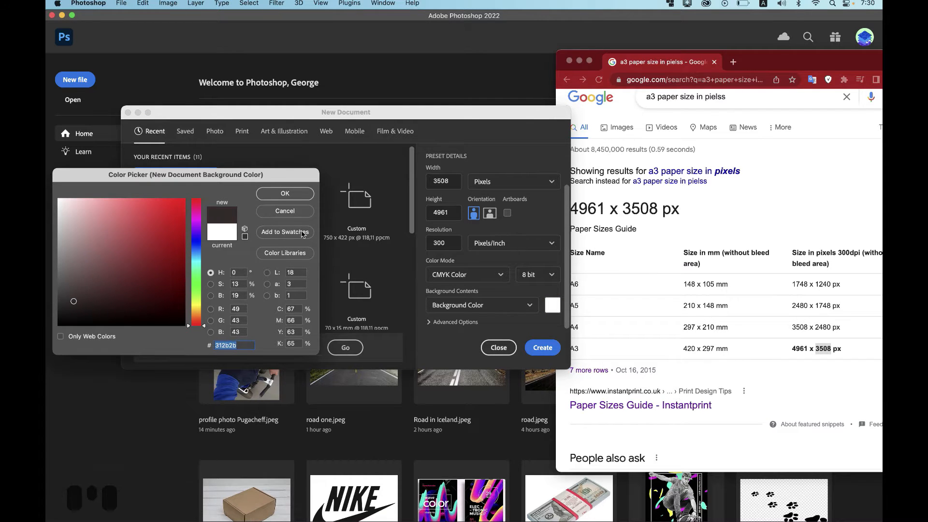
click(284, 194)
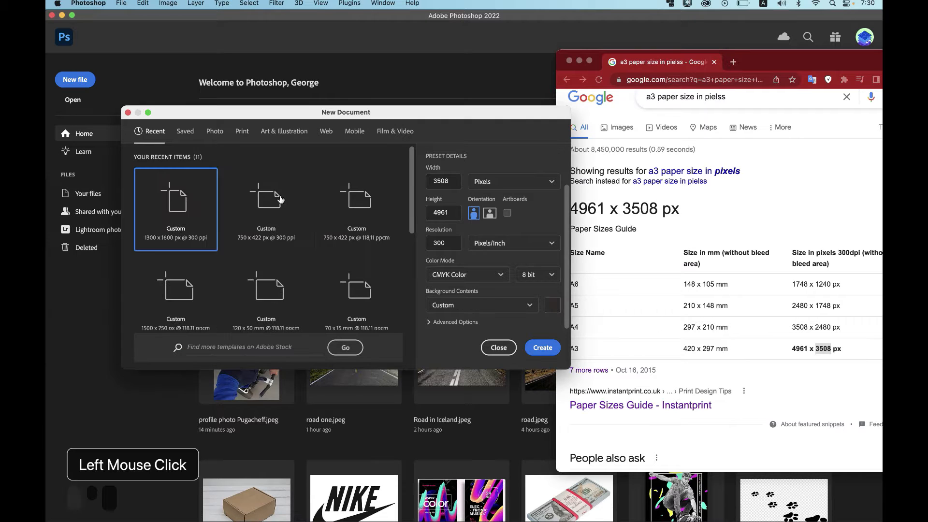
click(550, 349)
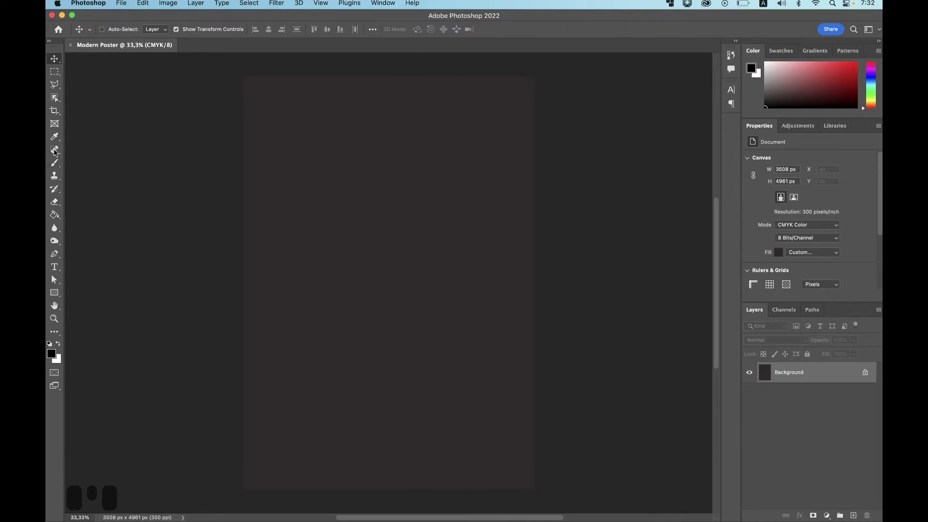
- Search the application's commands for "inter" and open the Interface preferences
click(393, 249)
click(414, 2)
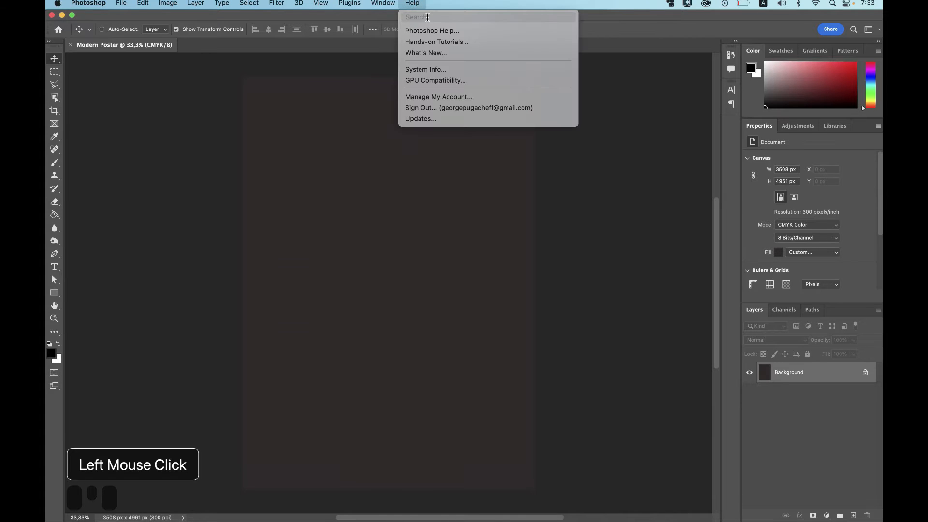
text(inter)
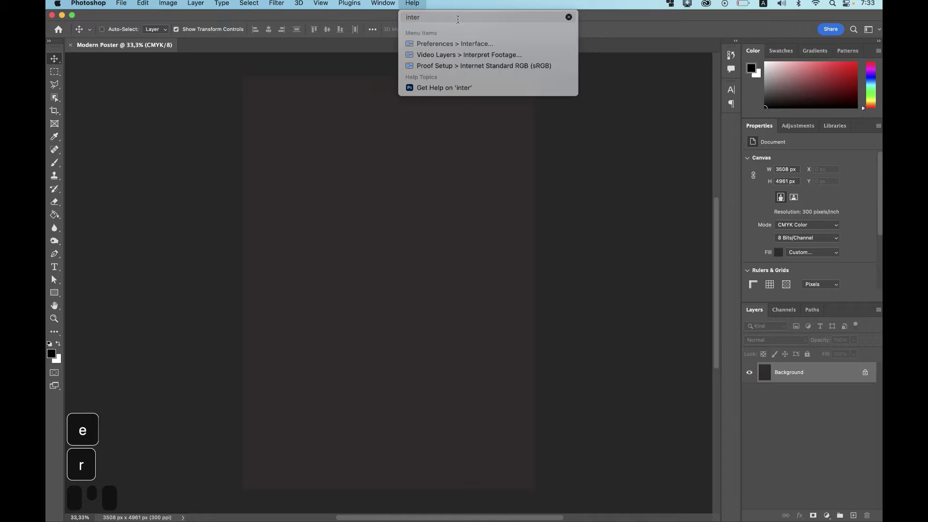
click(454, 43)
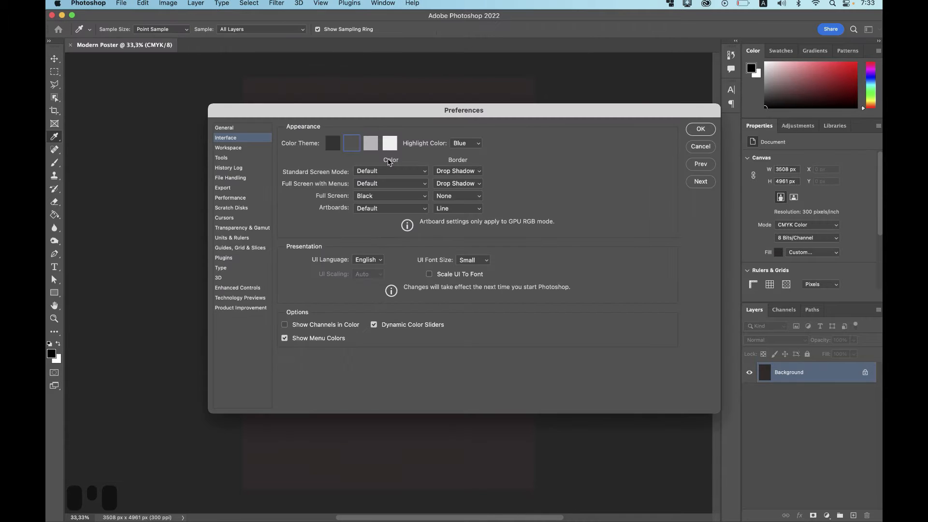
- Try the lightest and darkest interface color themes, ending on the second-darkest gray theme
click(376, 148)
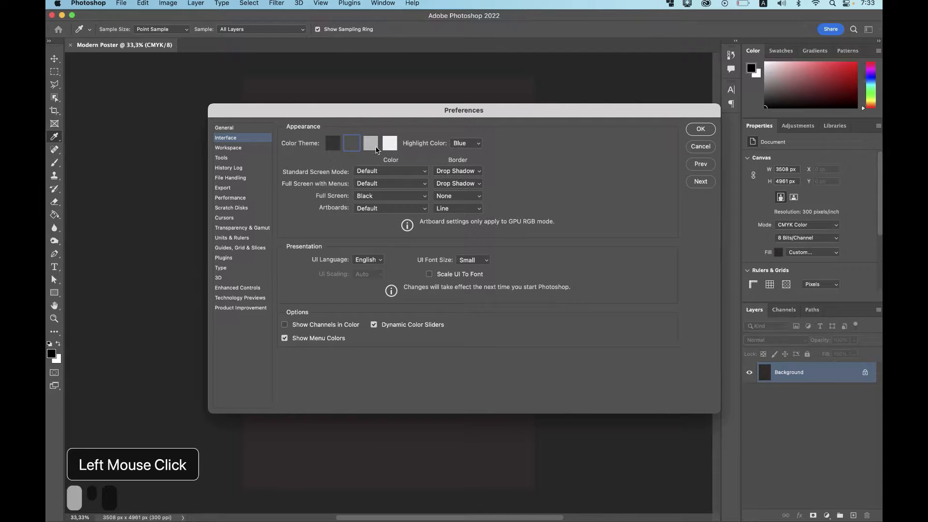
click(382, 148)
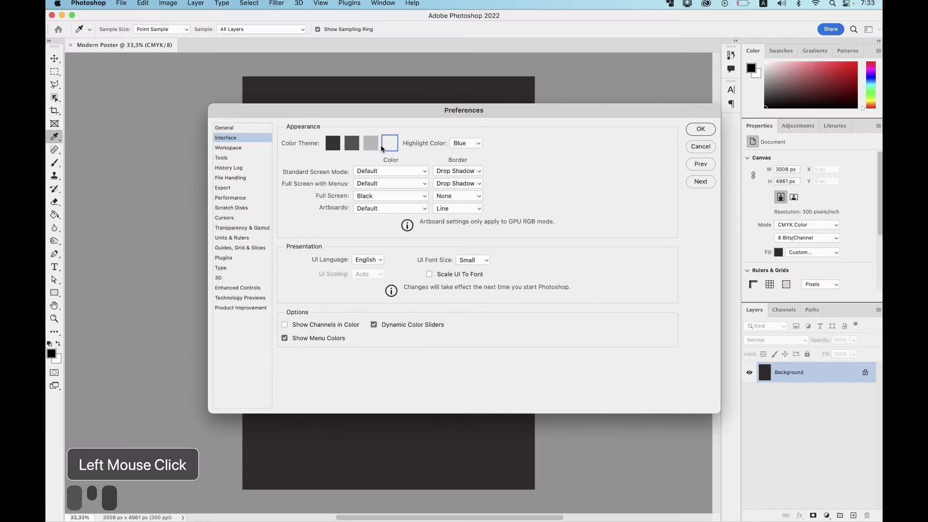
click(333, 145)
click(353, 145)
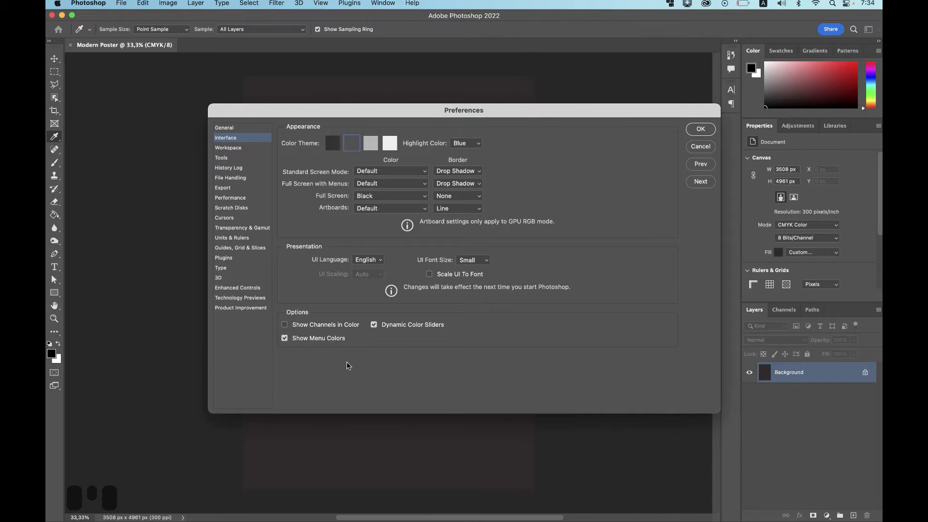
- Set the Standard Screen Mode color to Light Gray and apply the preferences
key(shift+ctrl)
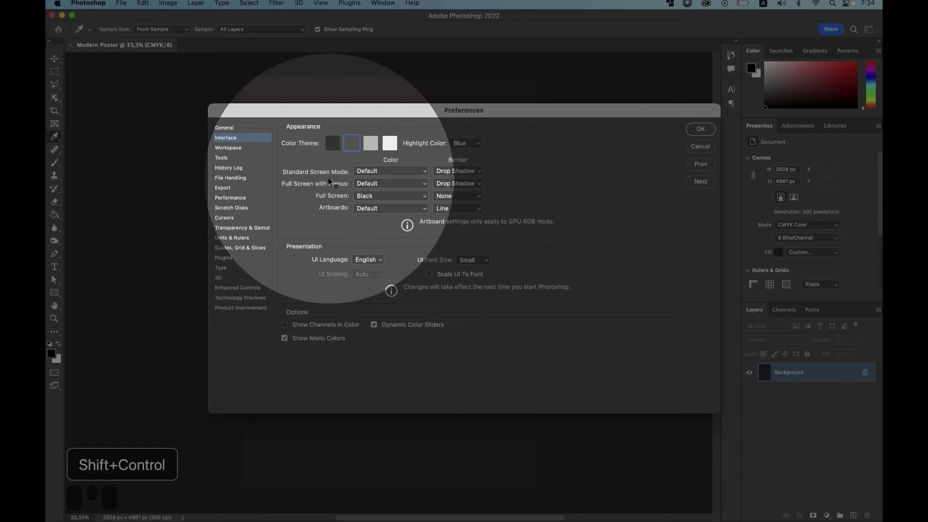
click(394, 172)
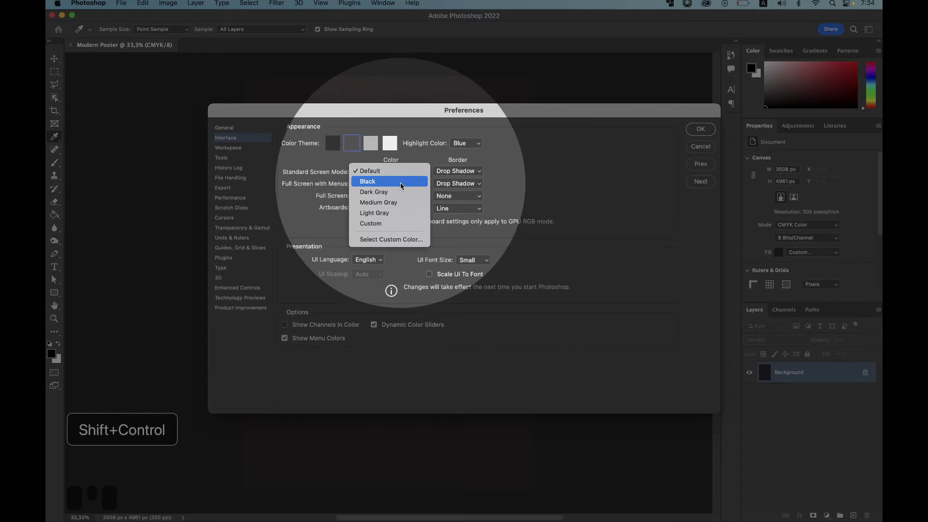
click(392, 213)
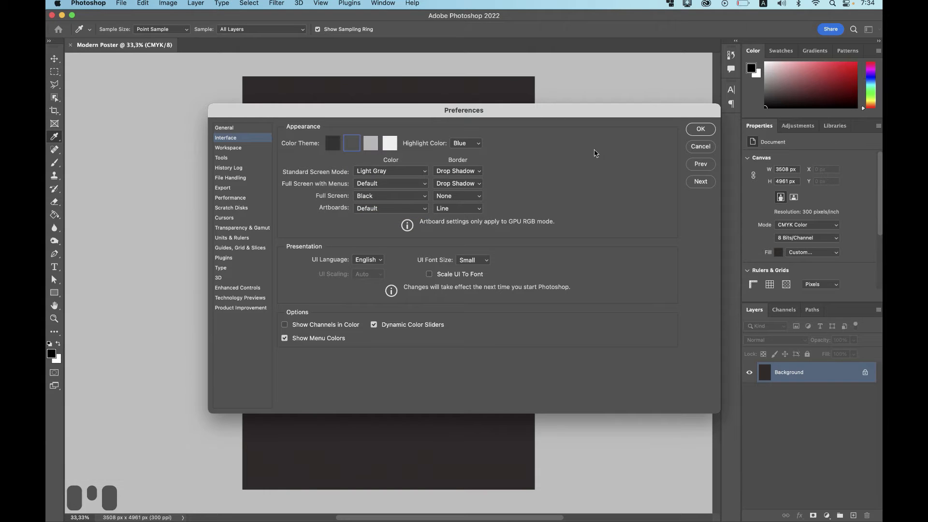
click(706, 130)
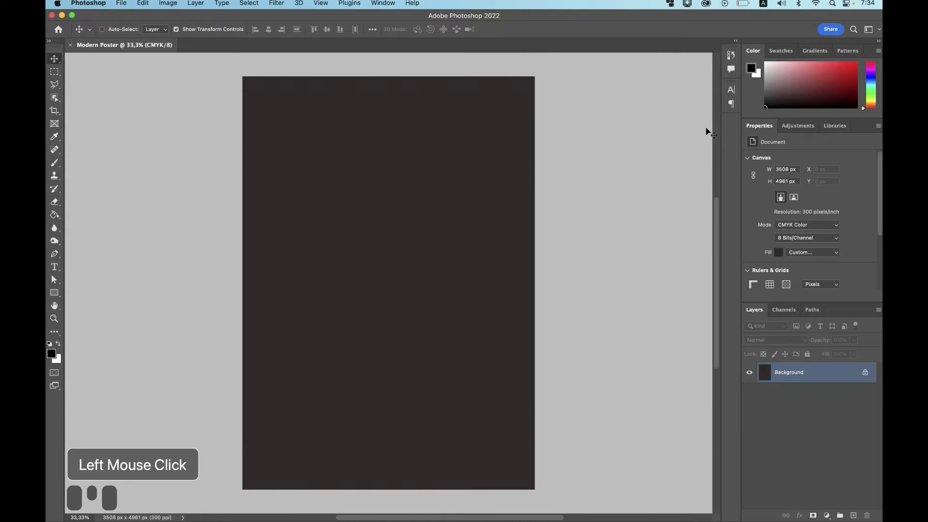
key(shift+ctrl)
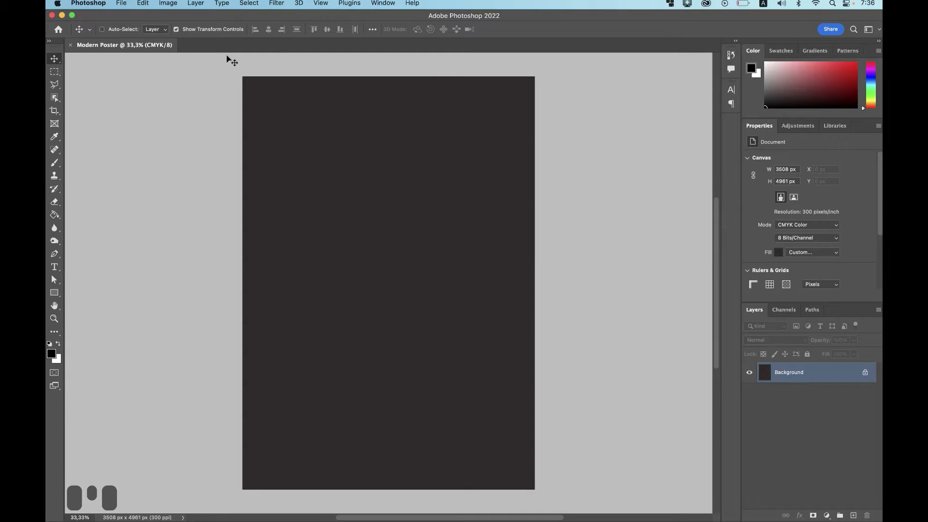
- Open profile photo.jpeg from the Desktop and select the man with the Object Selection tool
click(122, 3)
click(134, 25)
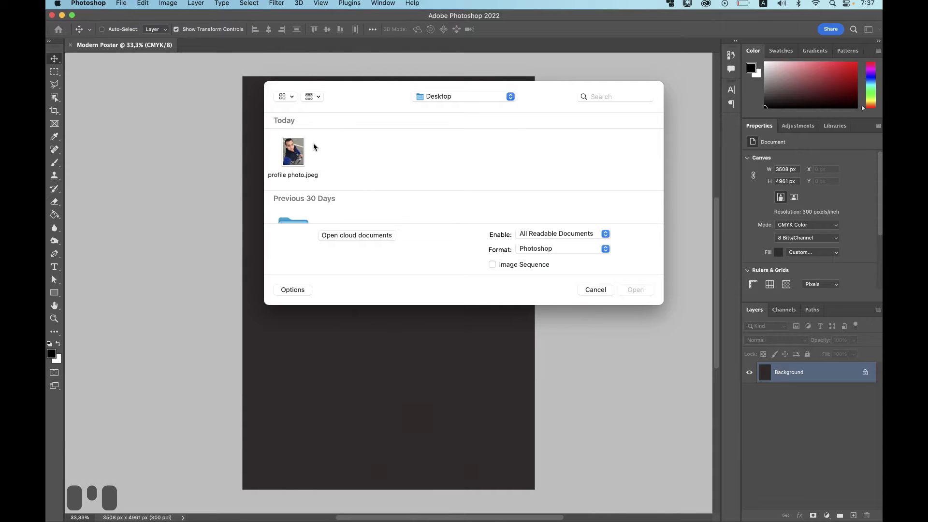
click(287, 161)
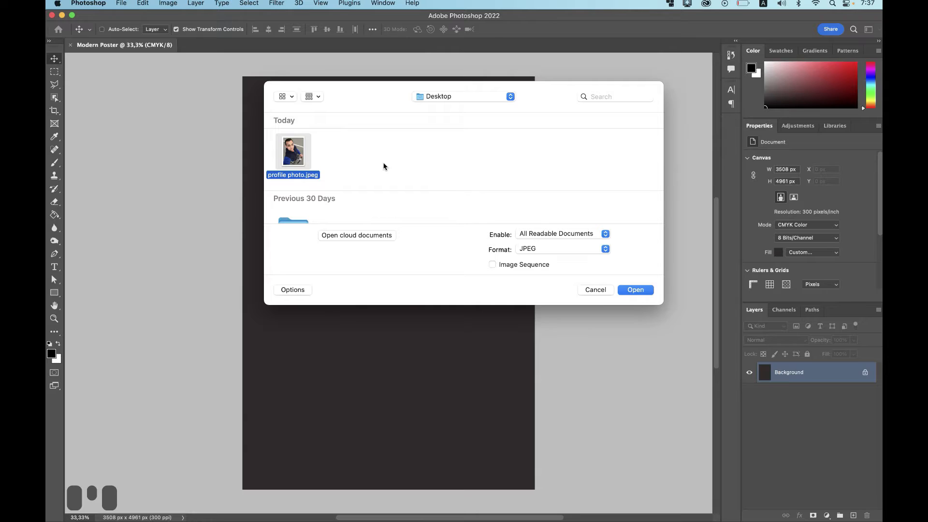
click(630, 290)
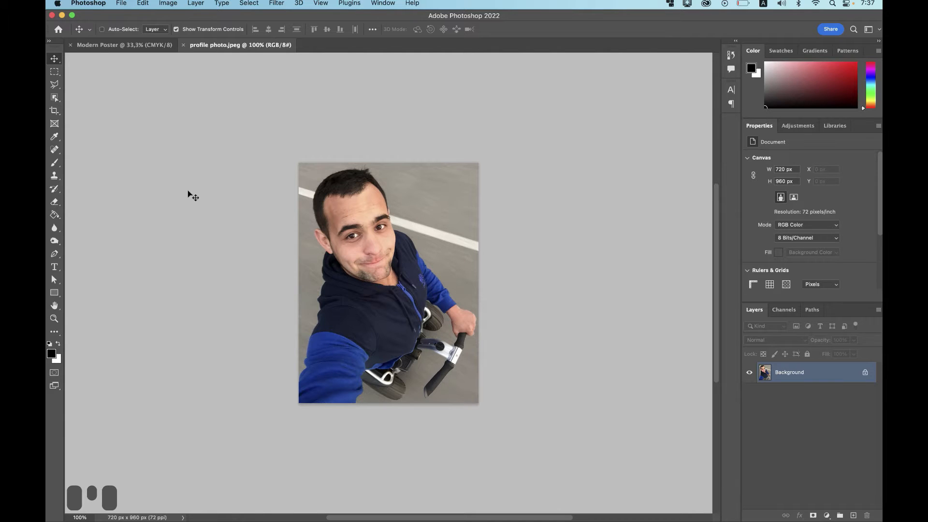
click(55, 97)
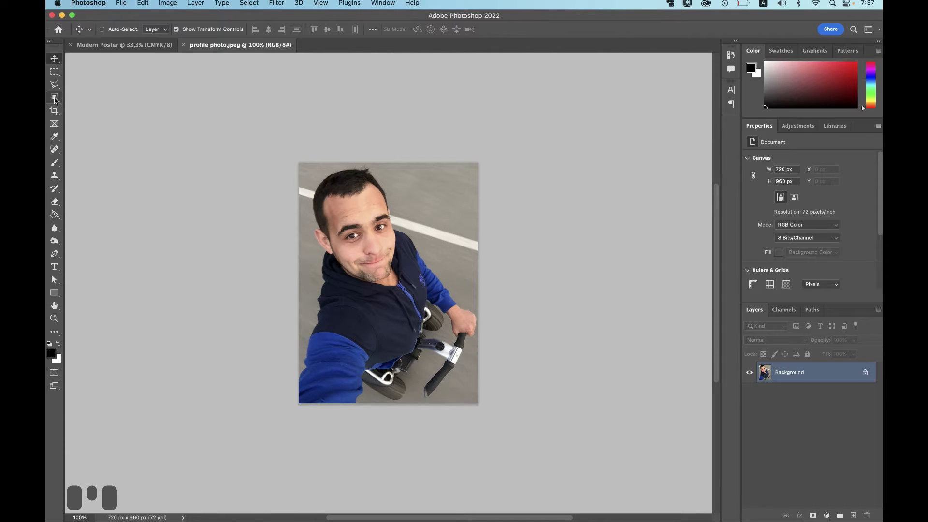
click(367, 228)
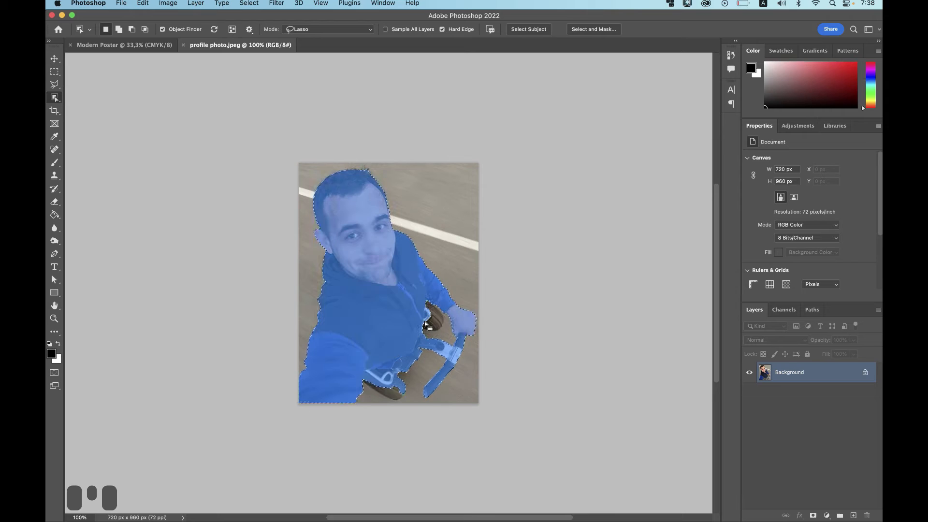
- Add the missing parts of the rear and front scooter wheels to the selection with the Quick Selection tool
click(54, 99)
click(97, 105)
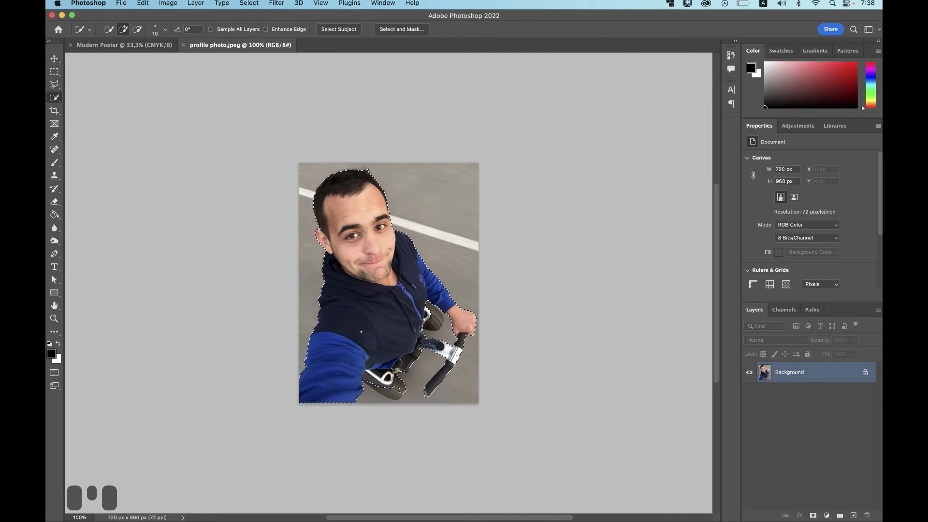
scroll(361, 331, up, 8)
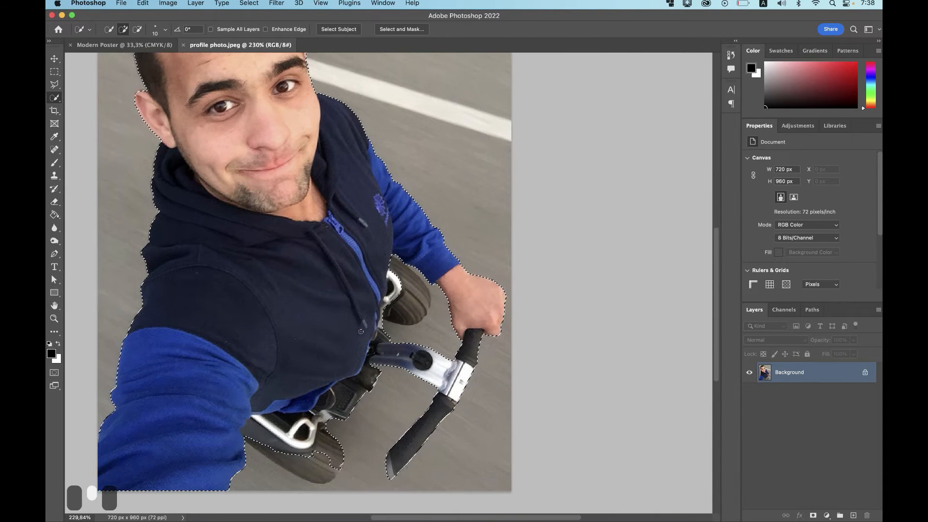
shift+click(395, 274)
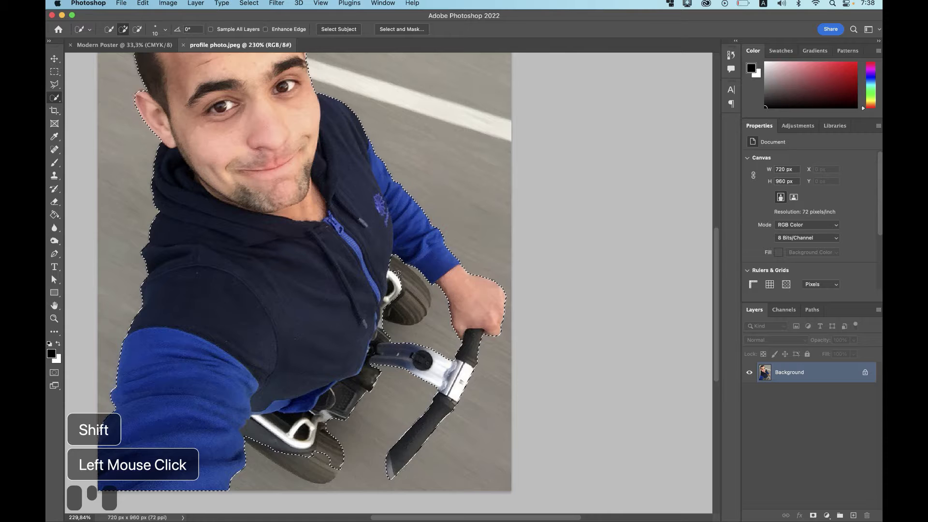
shift+click(400, 277)
shift+click(404, 279)
shift+click(409, 284)
shift+click(413, 302)
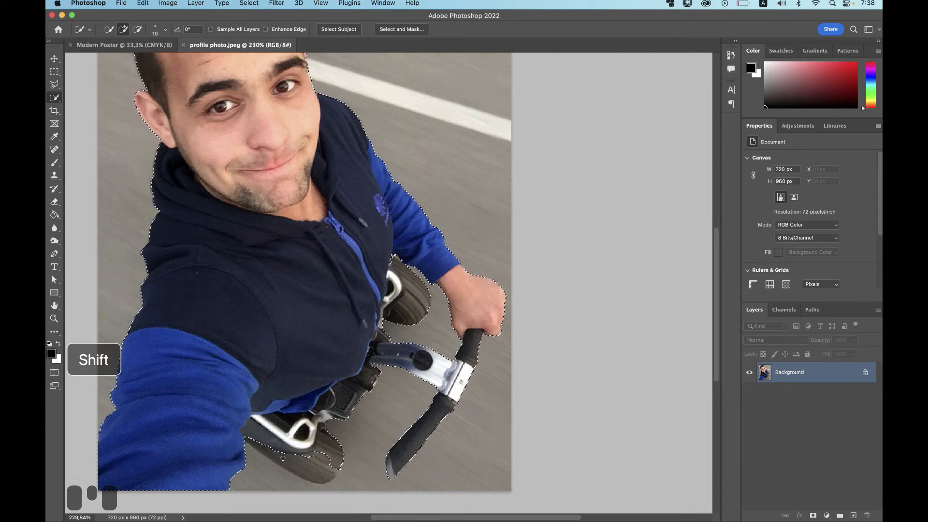
shift+click(279, 458)
shift+click(292, 462)
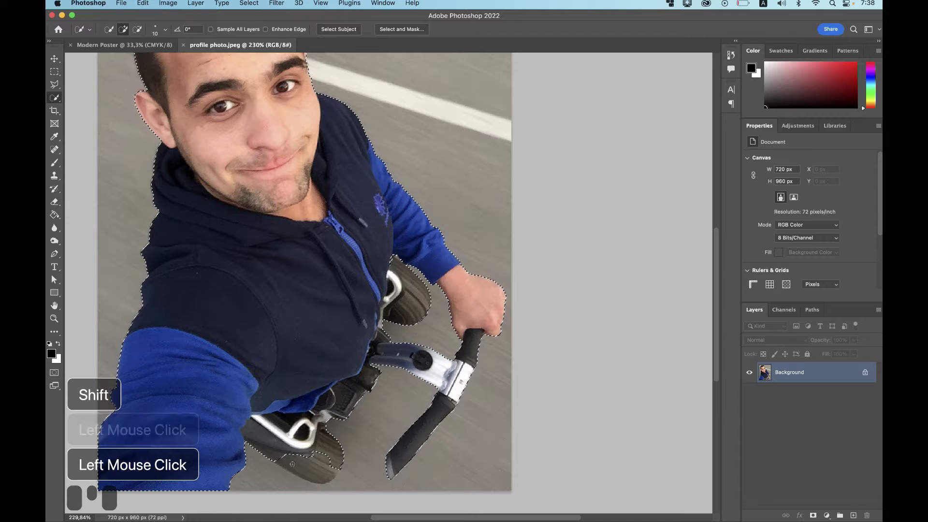
shift+click(312, 470)
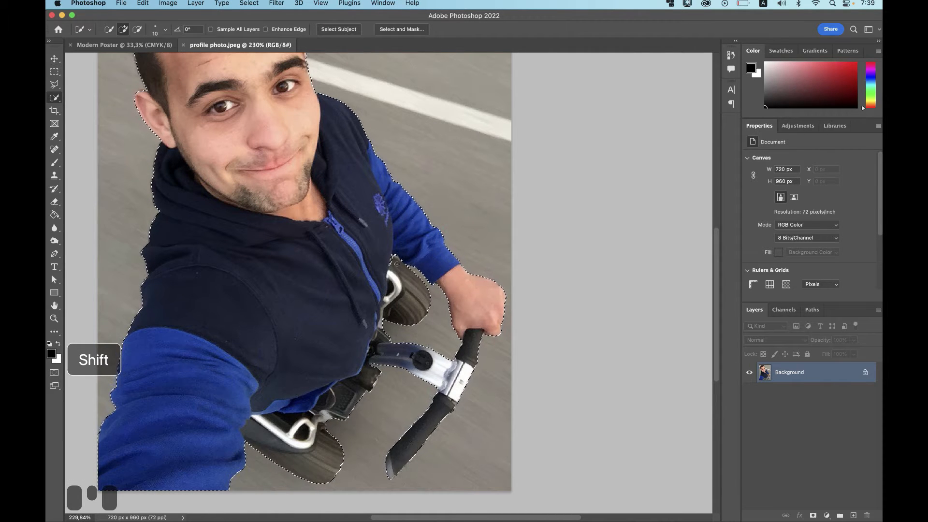
- Subtract the stray sliver of ground between the vest and the upper end of the rear wheel from the selection
scroll(392, 262, up, 6)
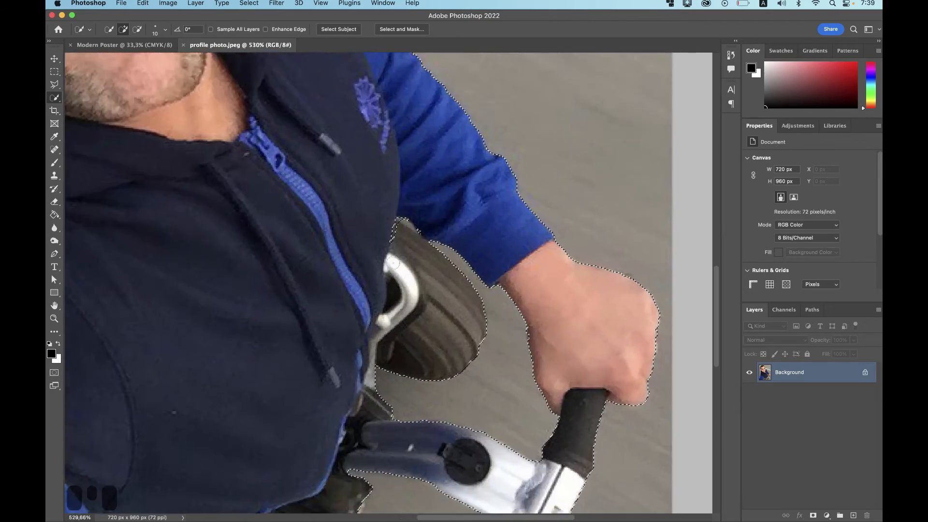
scroll(392, 262, up, 3)
scroll(392, 262, right, 1)
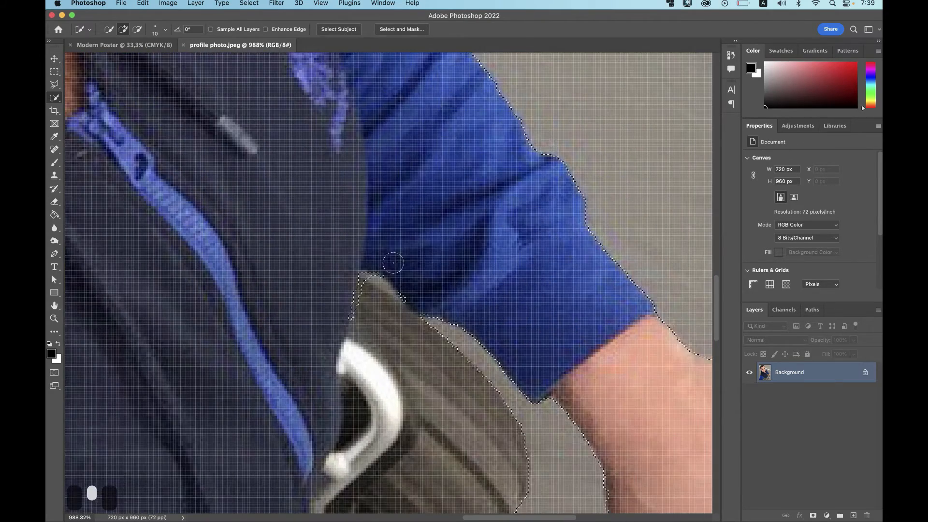
alt+click(366, 300)
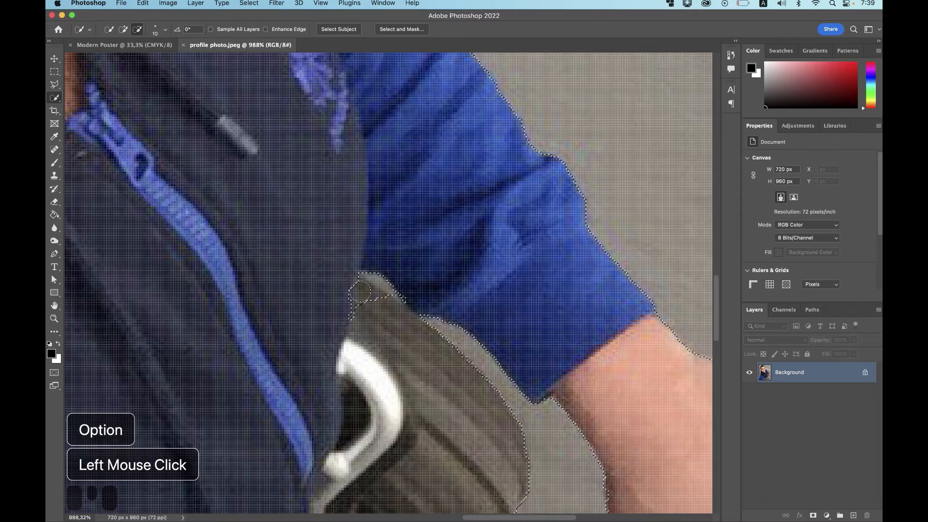
alt+click(365, 305)
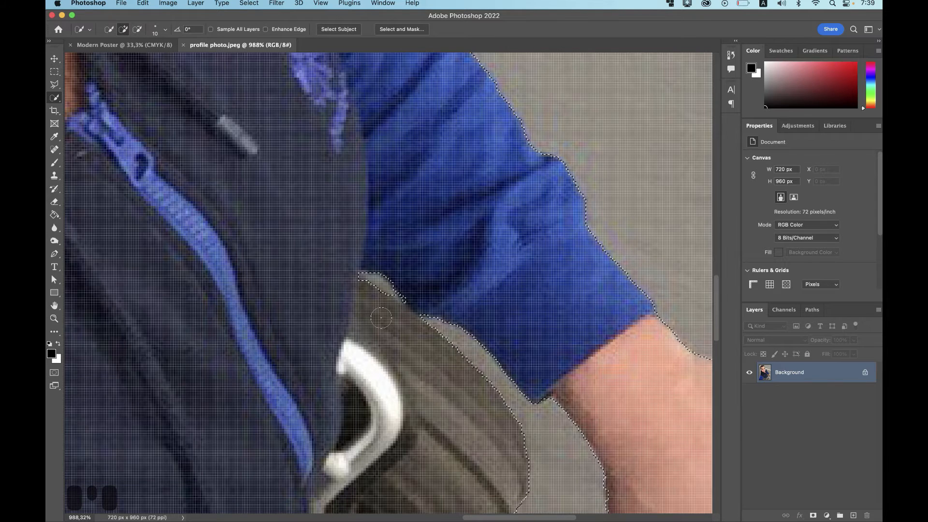
- Refine the selection in Select and Mask with Shift Edge at -17% and Smooth at 10
click(249, 3)
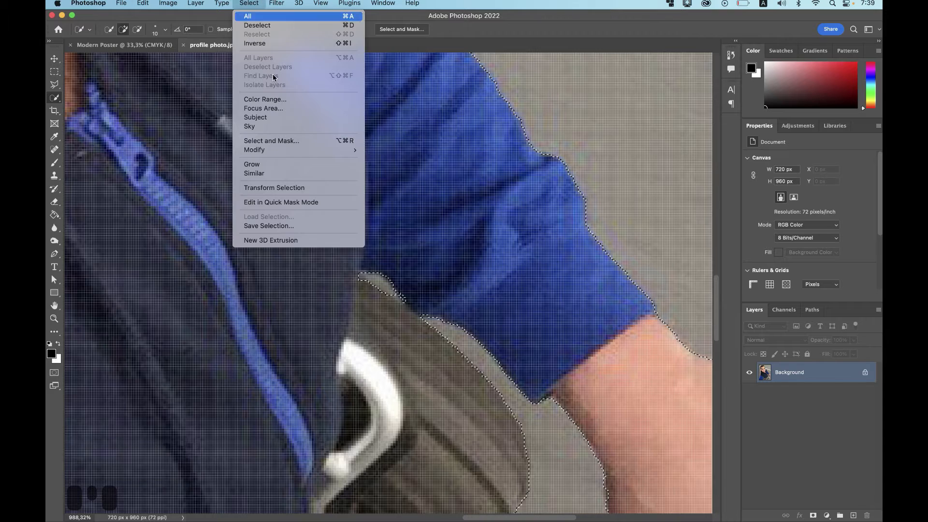
click(286, 145)
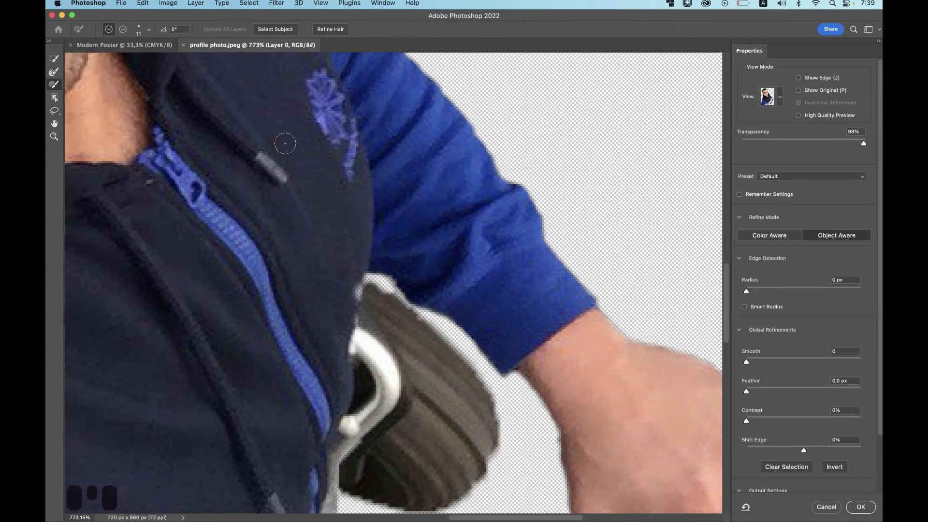
scroll(285, 143, down, 10)
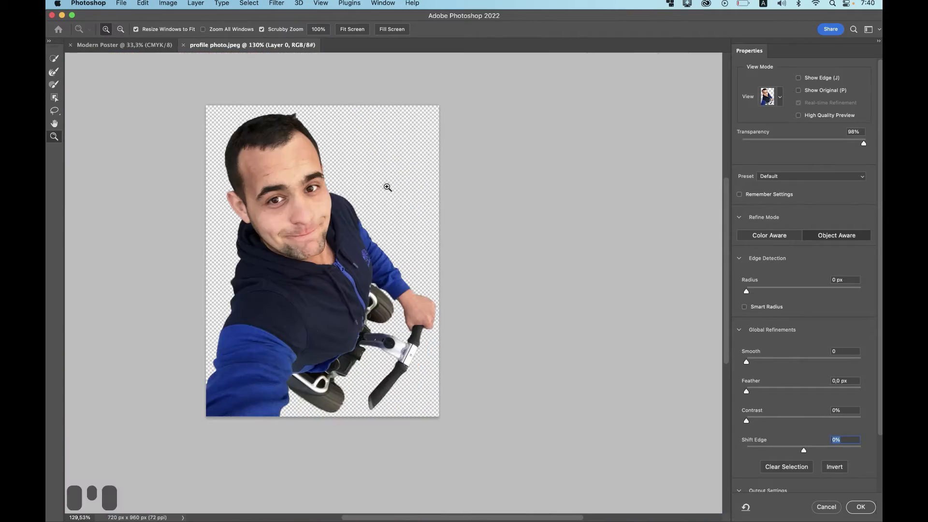
scroll(387, 185, up, 15)
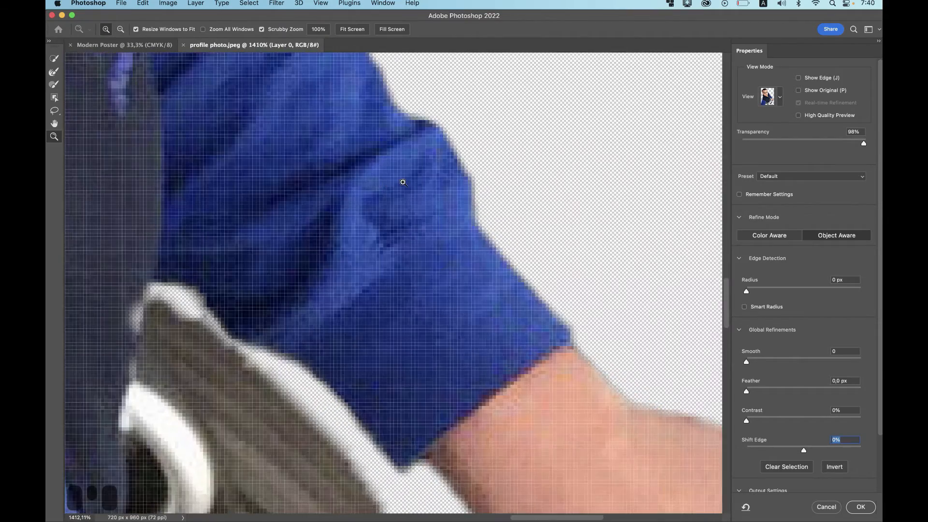
scroll(475, 182, up, 2)
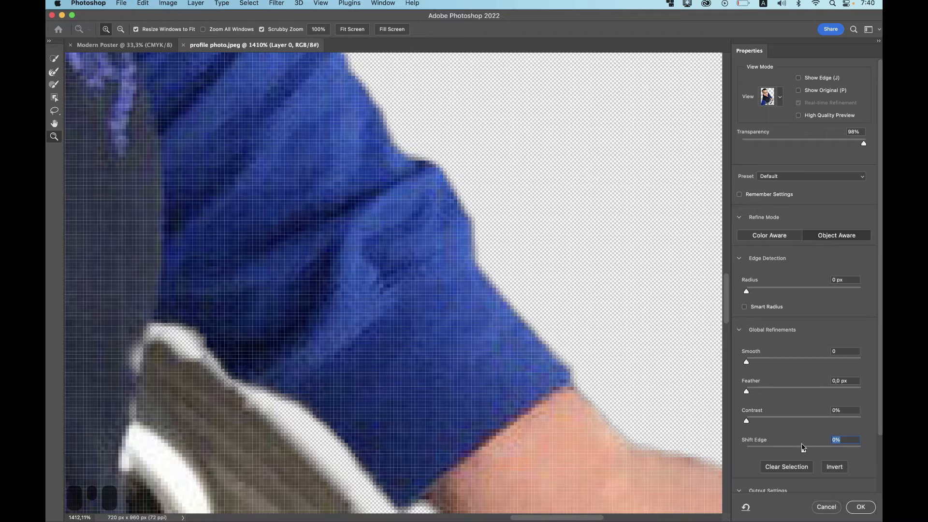
drag(803, 451, 794, 452)
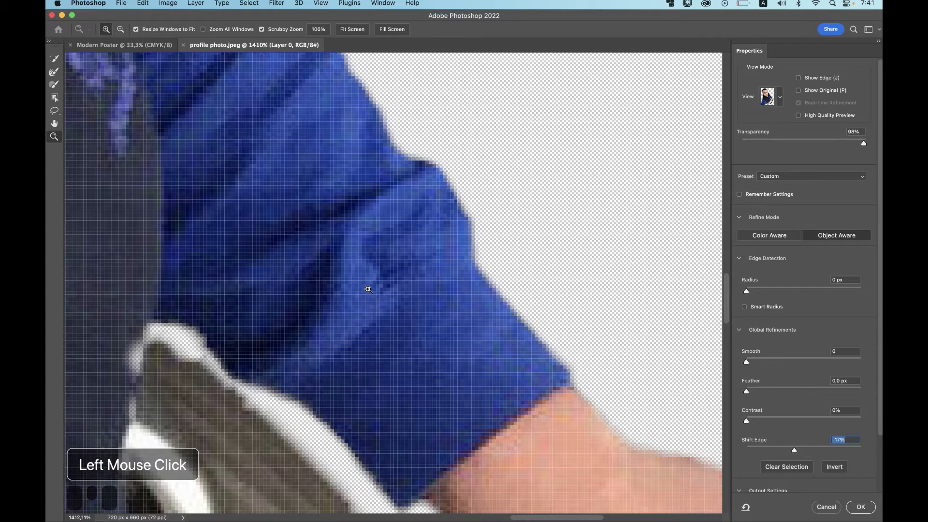
scroll(691, 348, right, 2)
drag(746, 362, 755, 363)
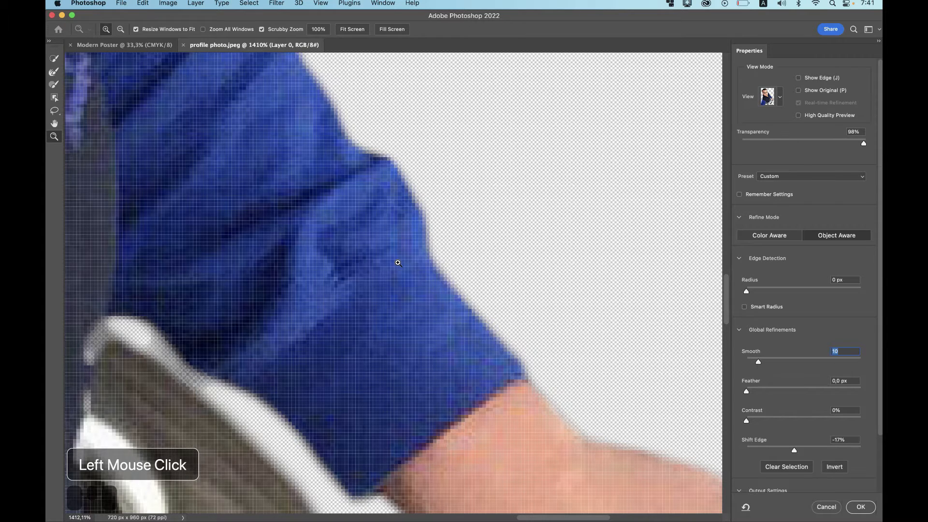
key(super+0)
scroll(398, 263, down, 2)
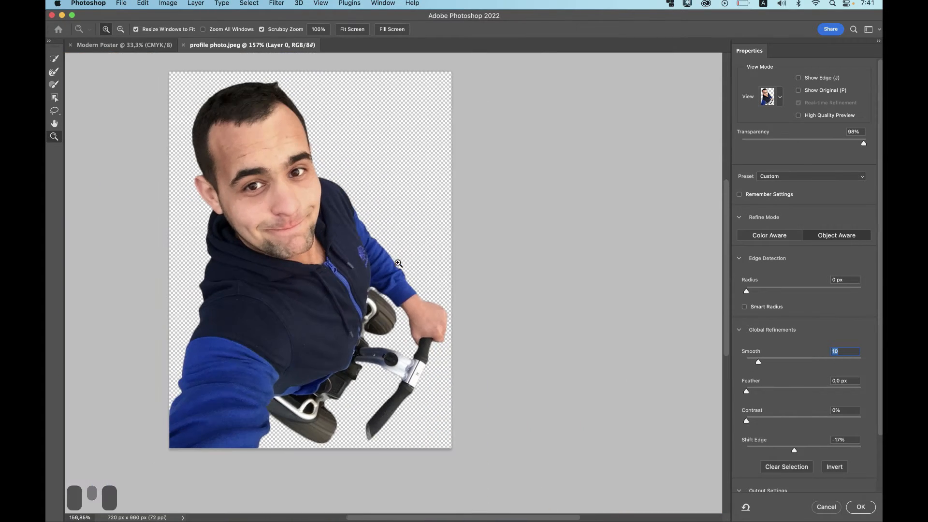
scroll(397, 262, left, 3)
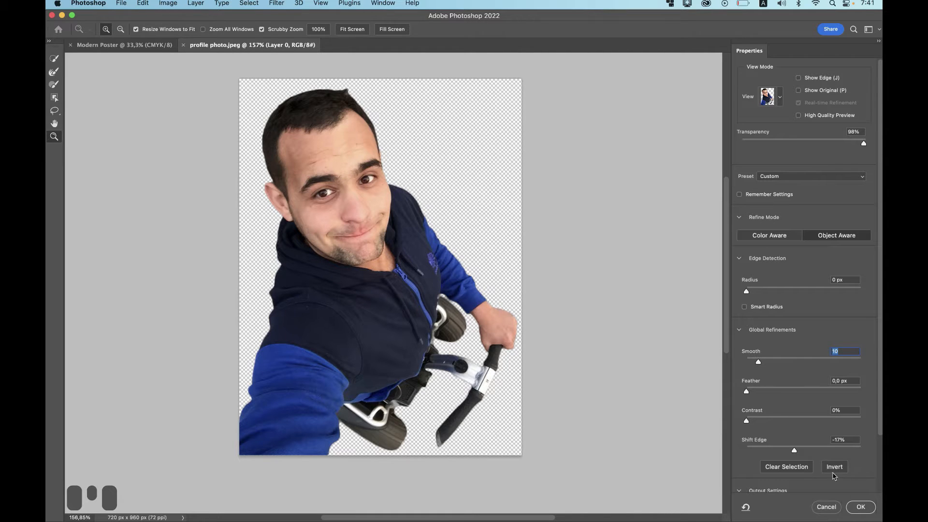
- Output the refined selection to a New Layer and apply the Select and Mask settings
scroll(833, 476, down, 3)
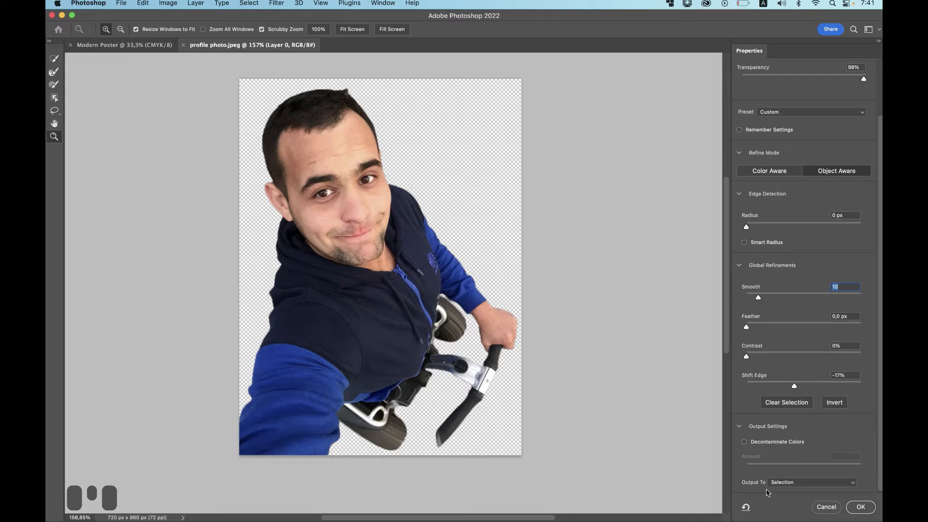
click(801, 483)
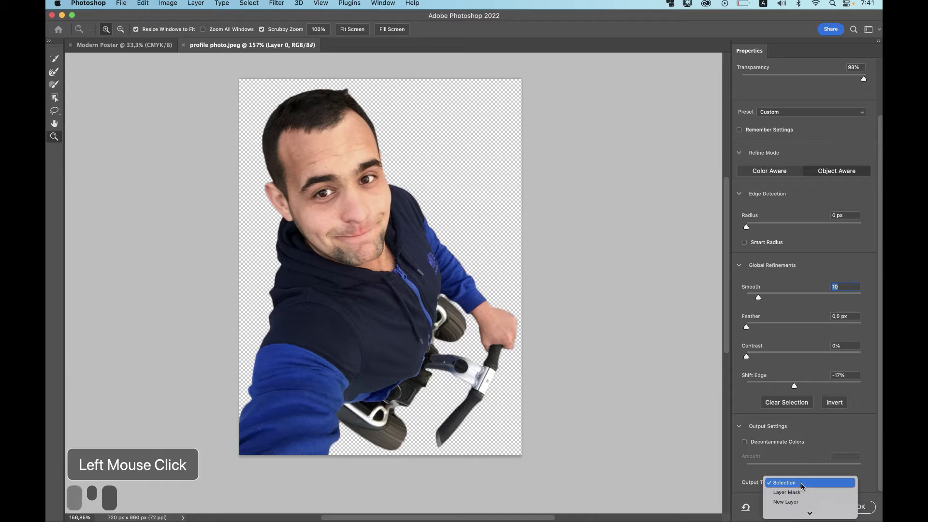
click(795, 501)
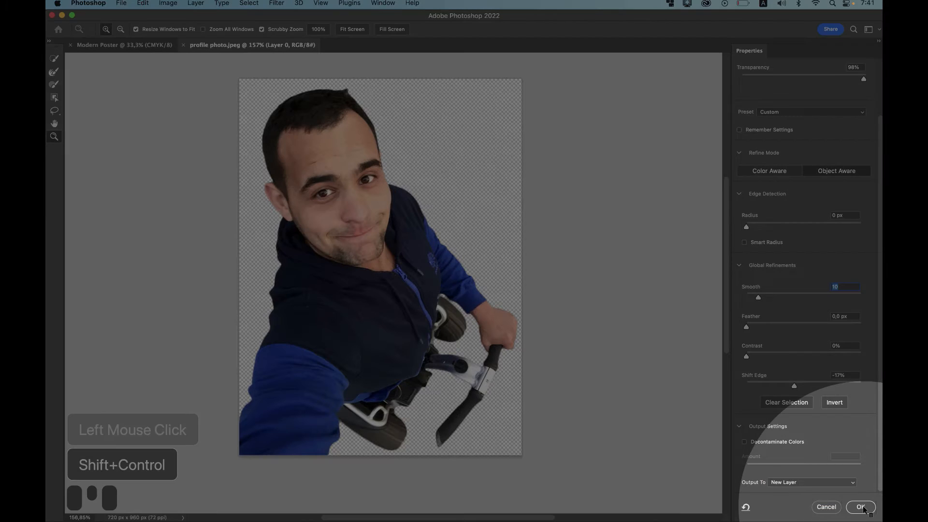
click(862, 506)
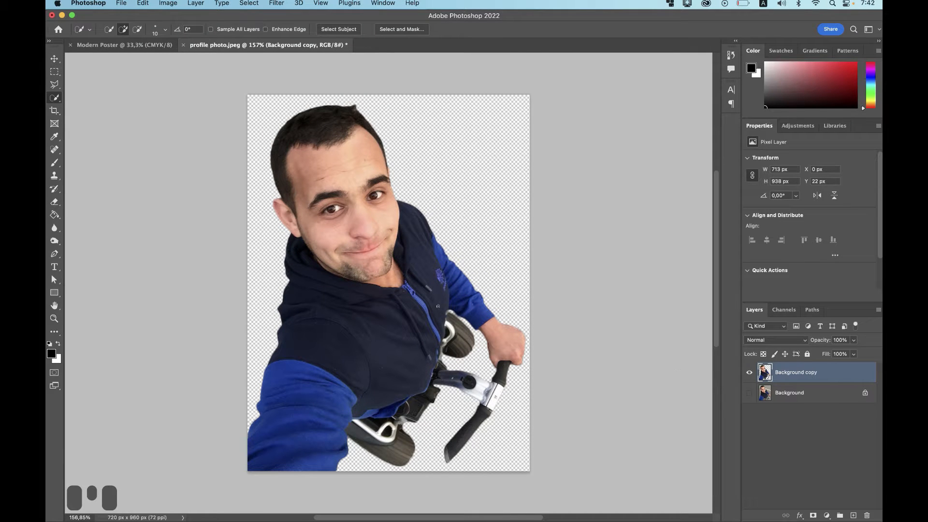
- Copy the cut-out of the man and paste it into the Modern Poster document
key(super+c)
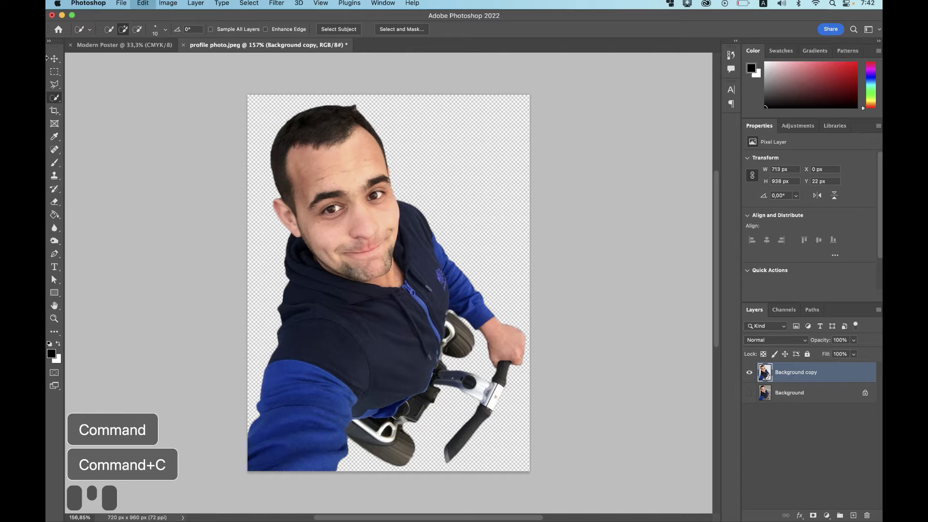
click(124, 45)
key(super+v)
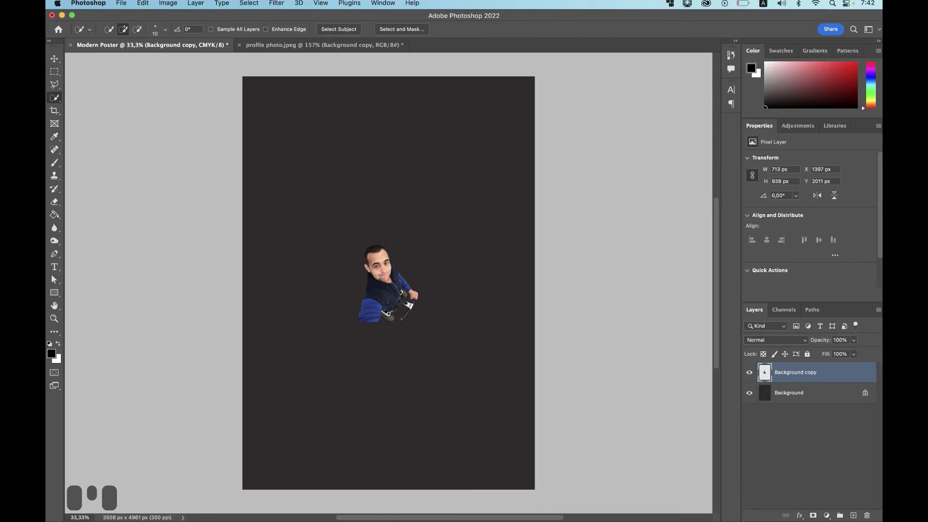
- Scale the pasted cut-out up proportionally to about 2541 x 3409 px and place it in the poster's lower-left corner
key(v)
click(368, 243)
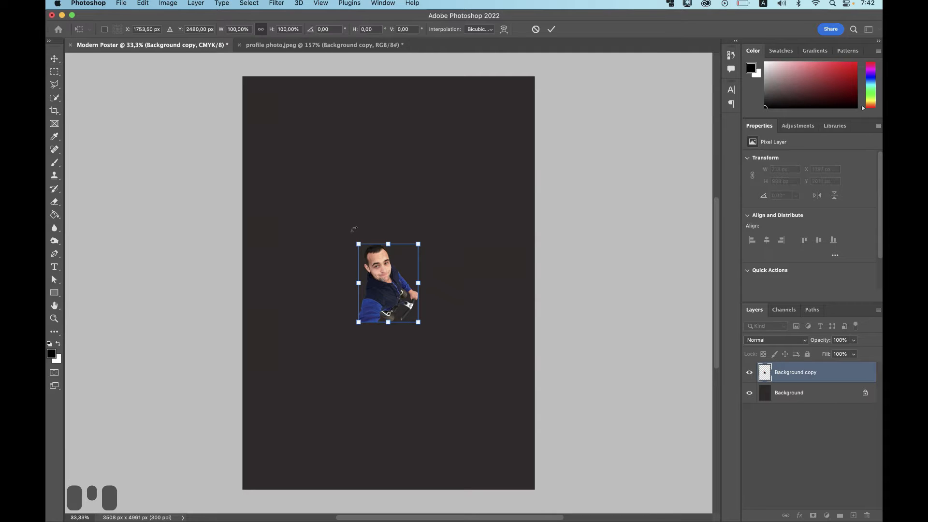
drag(359, 243, 337, 405)
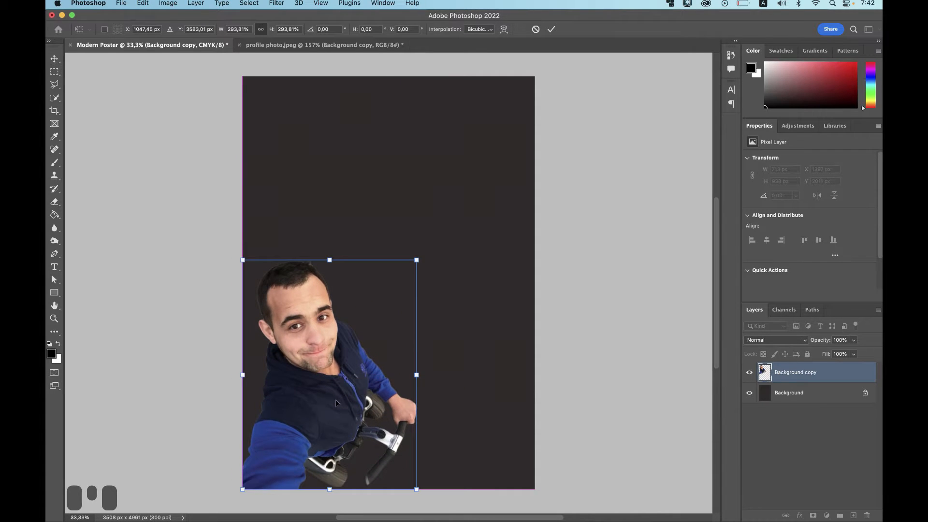
drag(418, 258, 471, 213)
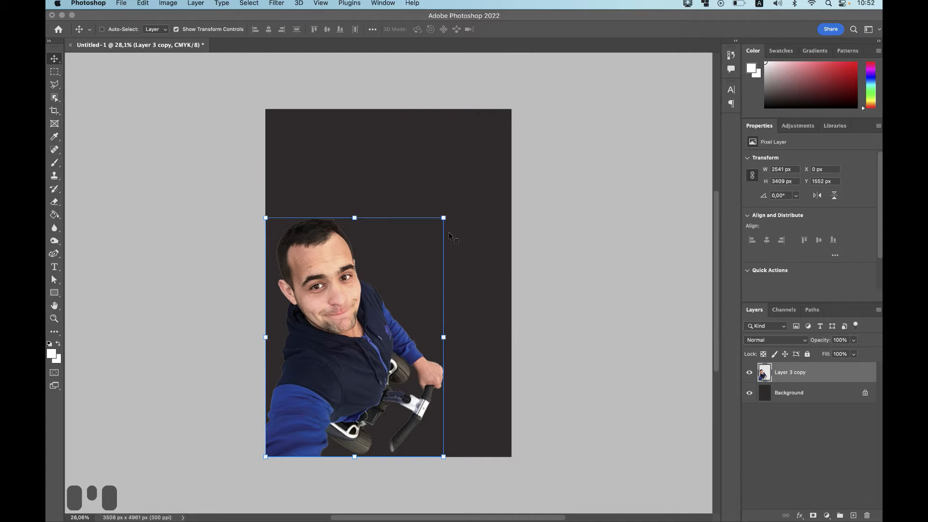
key(ctrl)
key(shift+ctrl)
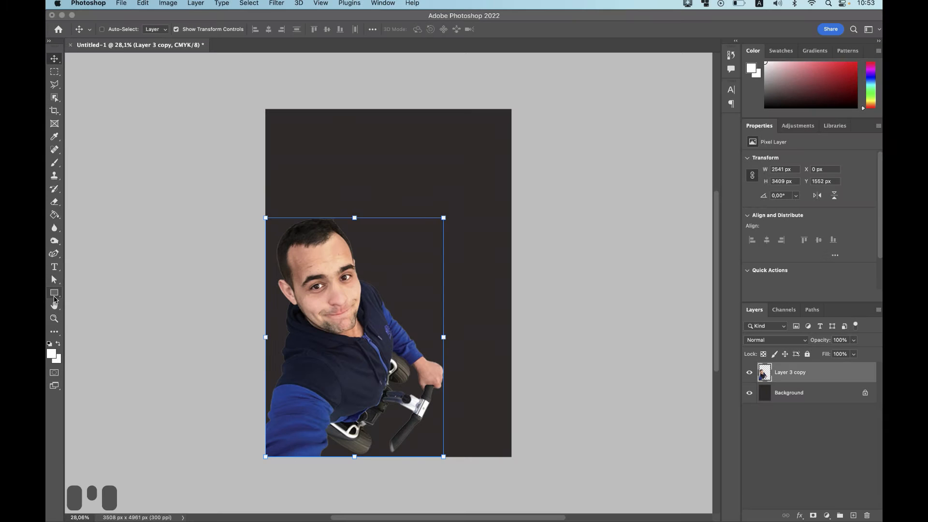
- Draw a white-filled circle of about 1041 x 1041 px with the Ellipse tool above the man's head
click(54, 298)
drag(55, 300, 96, 301)
drag(300, 136, 375, 209)
key(shift)
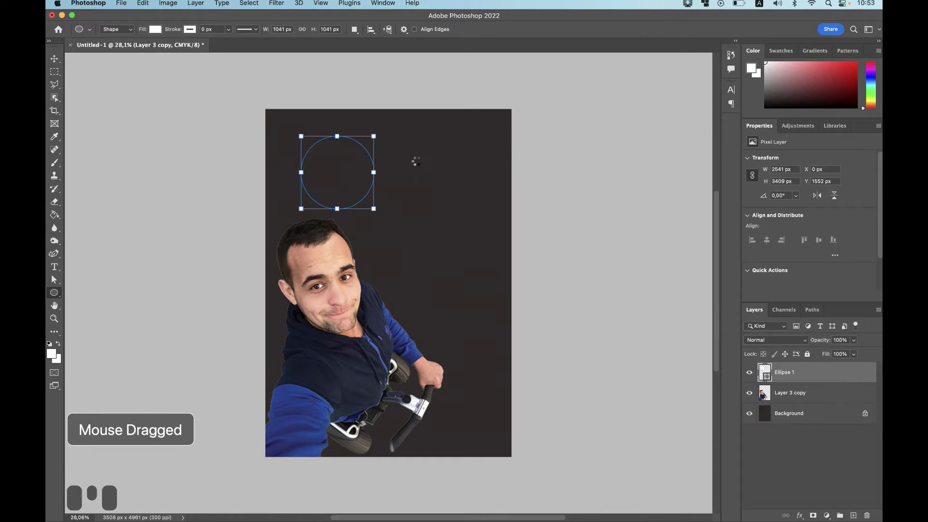
- Paste two copies of the white circle, placing one at about X 2021, Y 1426 px and the other at X 2180, Y 3333 px
key(super+z)
key(super+v)
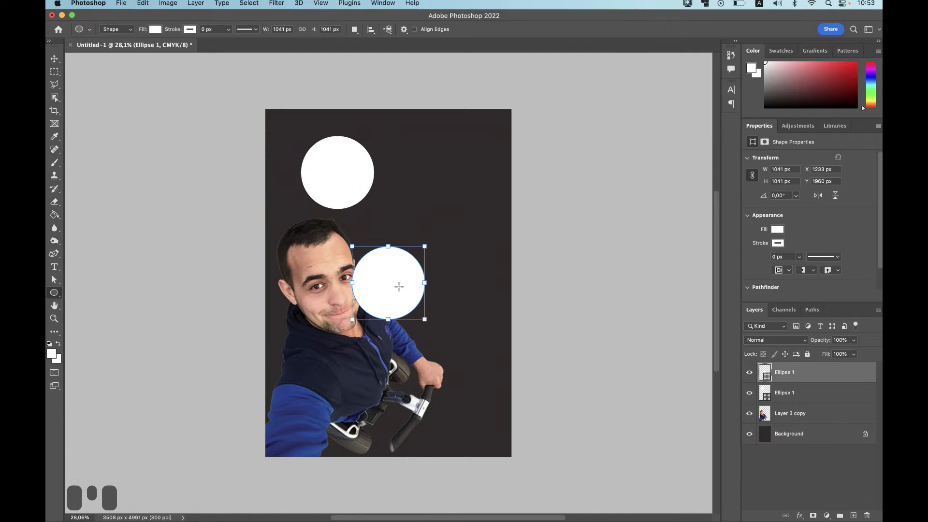
key(v)
drag(399, 290, 459, 252)
key(super+v)
drag(400, 286, 464, 386)
key(super+z)
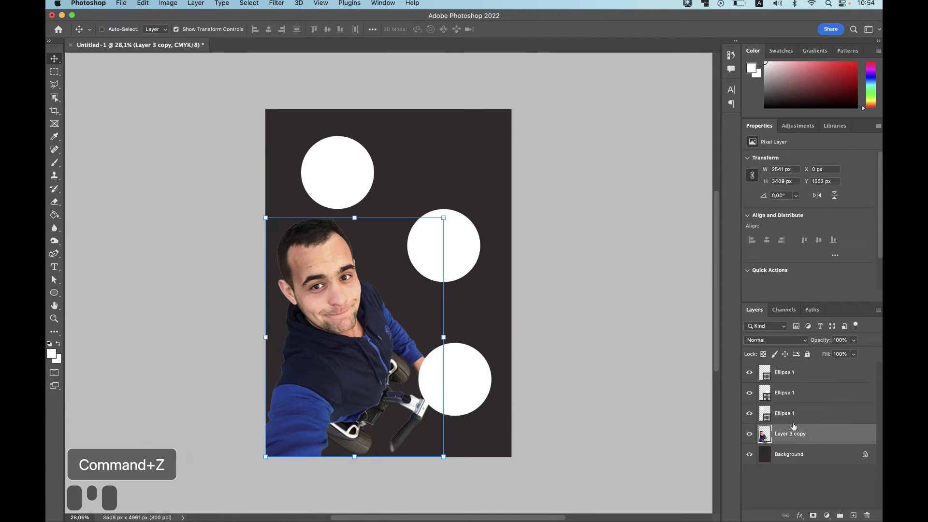
- Move the man's cut-out layer, Layer 3 copy, above the three Ellipse 1 layers in the layer order
drag(810, 442, 809, 371)
click(483, 294)
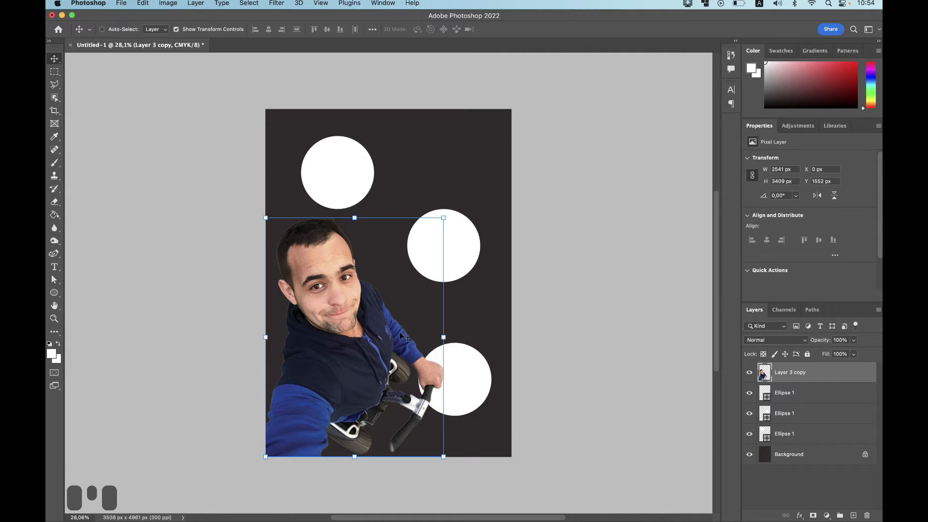
key(ctrl+shift)
key(ctrl+shift)
- Sample the blue of the man's sleeve with the Eyedropper tool and copy its hex code 3153a5 from the foreground Color Picker
click(62, 141)
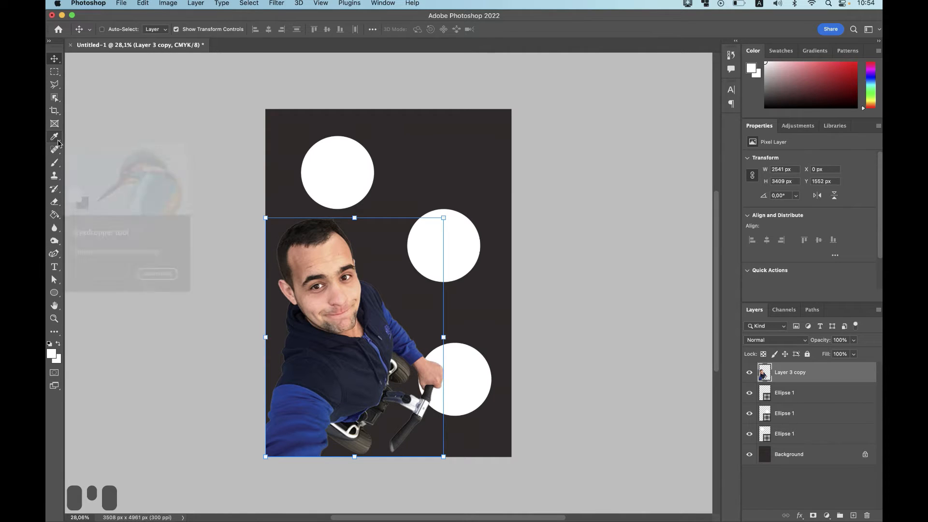
click(401, 328)
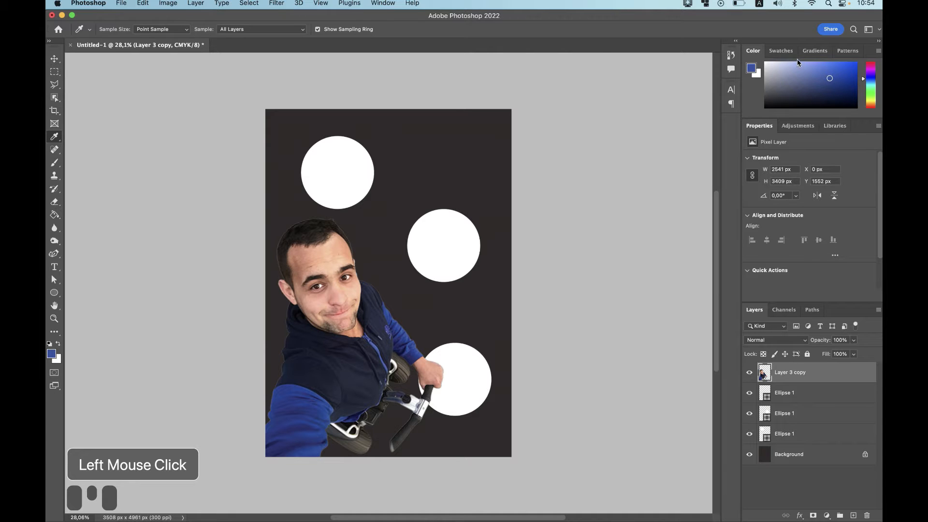
click(751, 68)
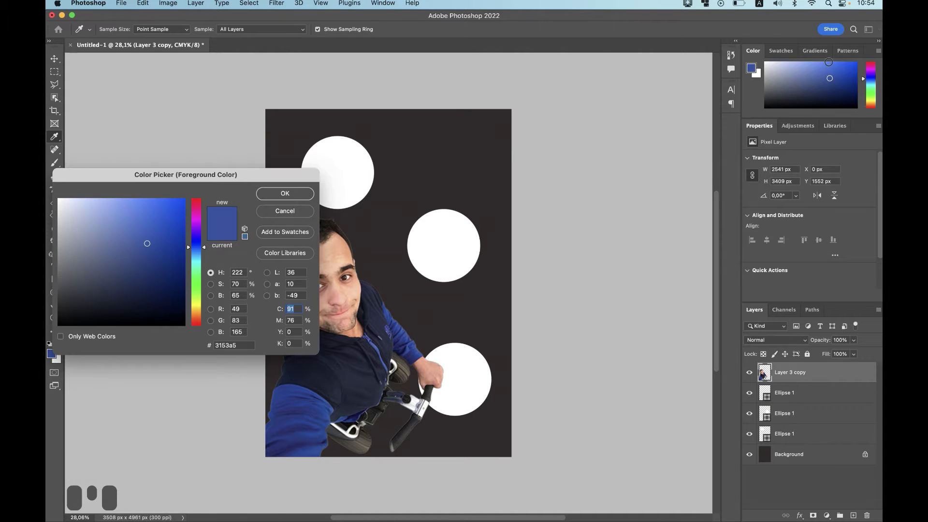
key(shift+ctrl)
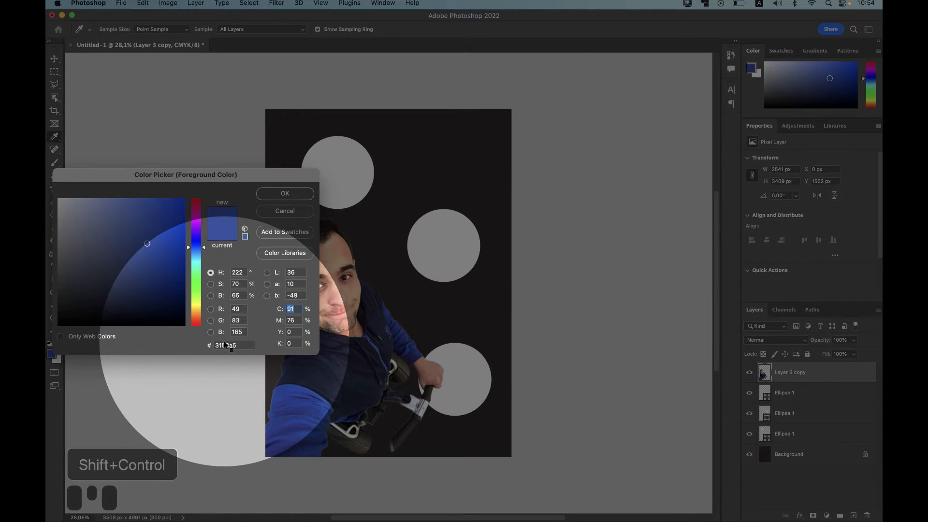
scroll(404, 260, down, 2)
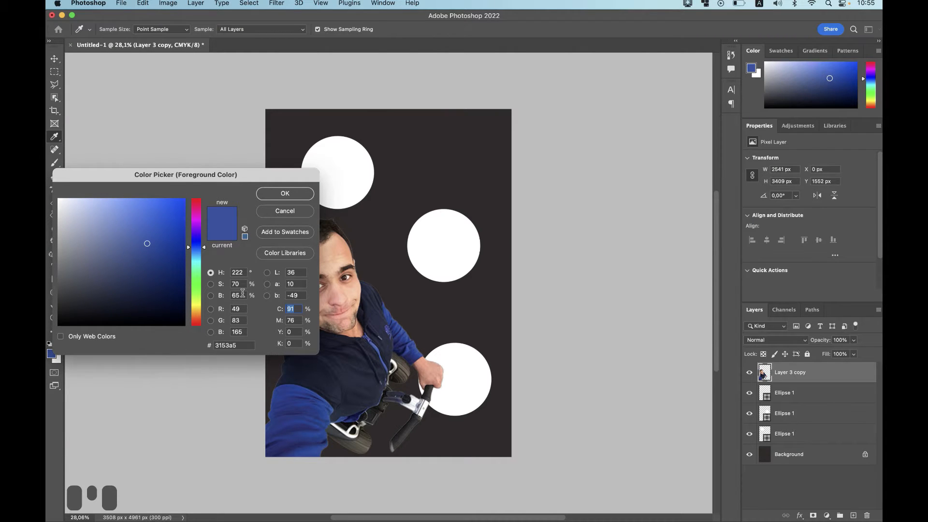
click(242, 345)
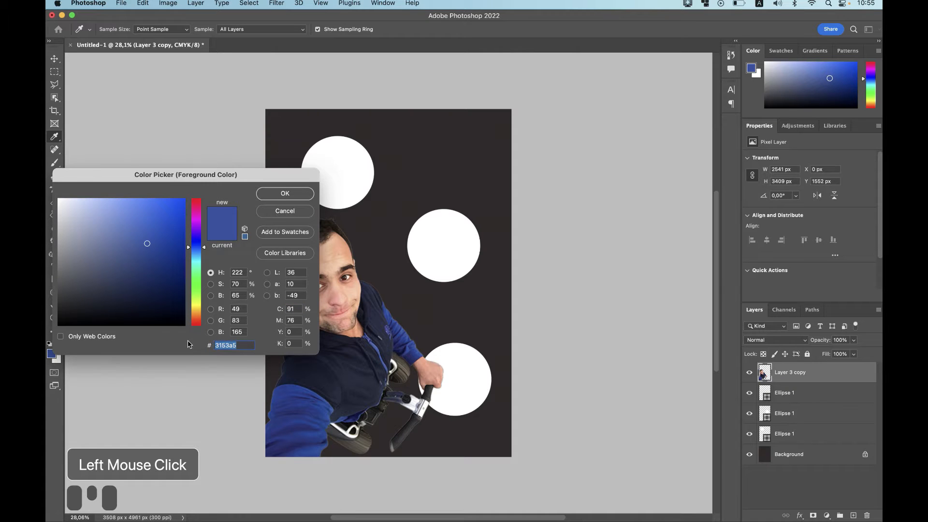
key(super+c)
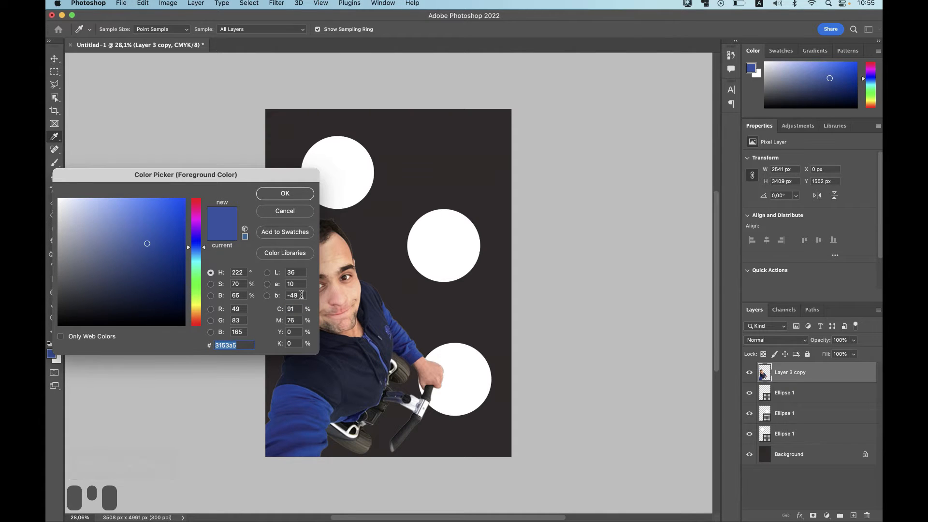
click(282, 194)
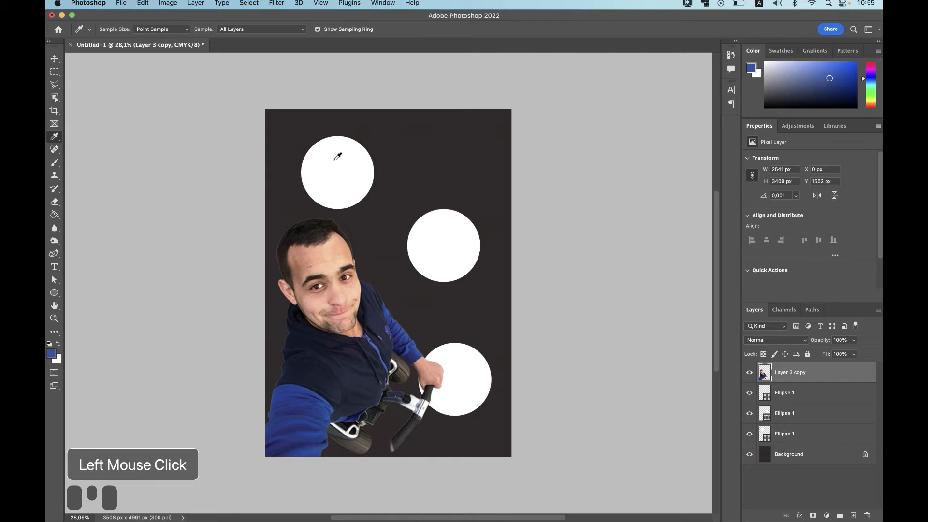
- Fill the circle above the man's head with the copied blue, hex 3153a5
key(v)
click(795, 439)
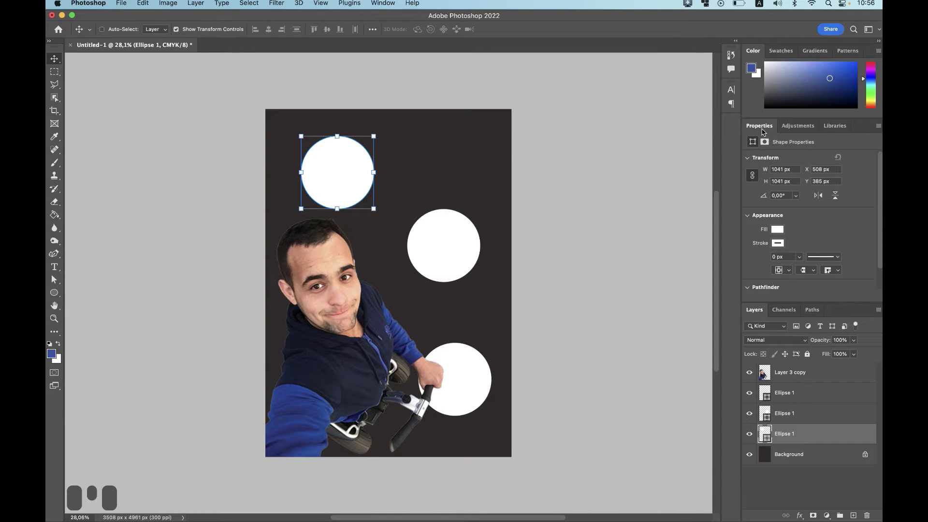
click(776, 230)
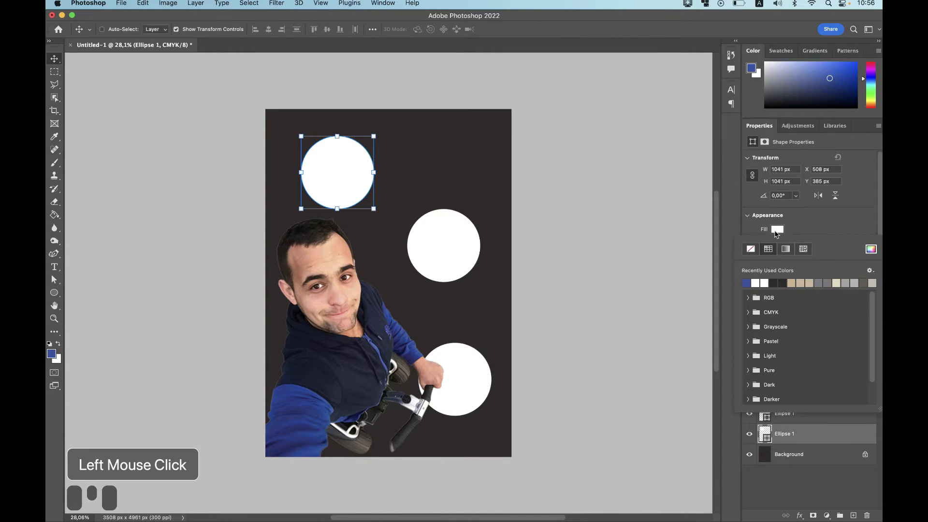
click(877, 250)
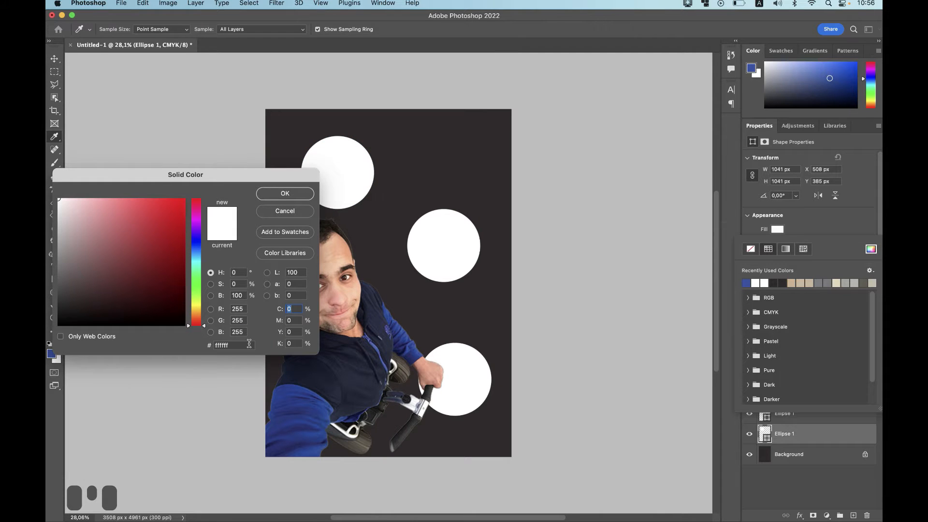
click(238, 346)
key(super+v)
click(285, 193)
key(shift+ctrl)
key(shift+ctrl)
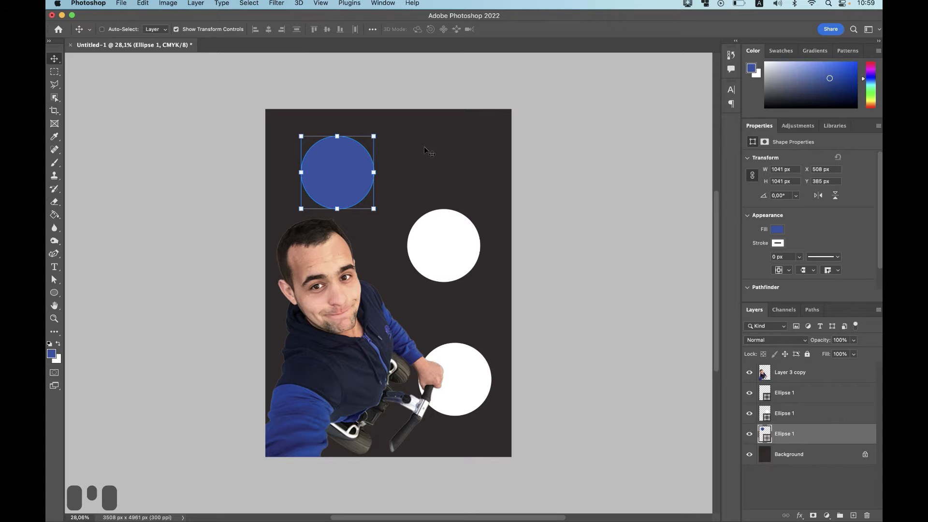
- Switch to the Canva website in Chrome and open its Color wheel page from the page footer
key(super+Tab)
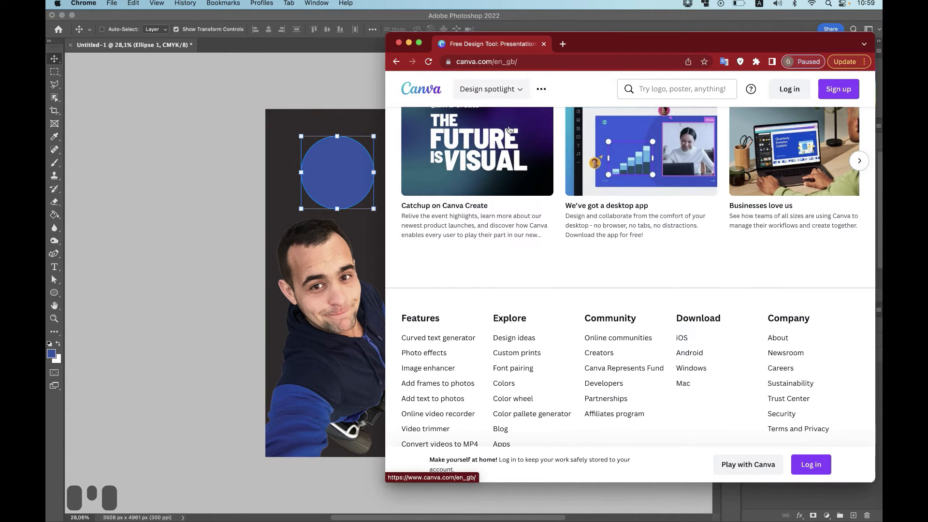
scroll(594, 273, down, 20)
scroll(594, 273, up, 20)
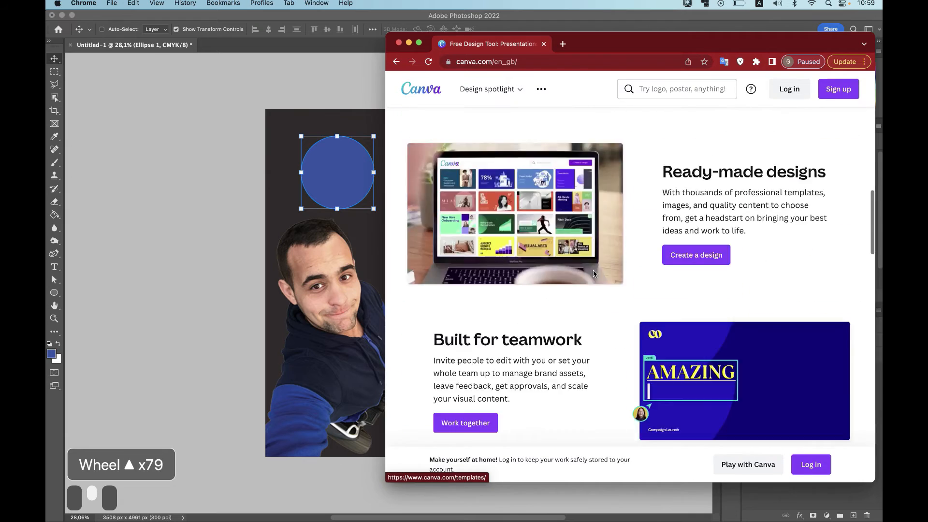
scroll(594, 274, down, 20)
scroll(594, 273, down, 20)
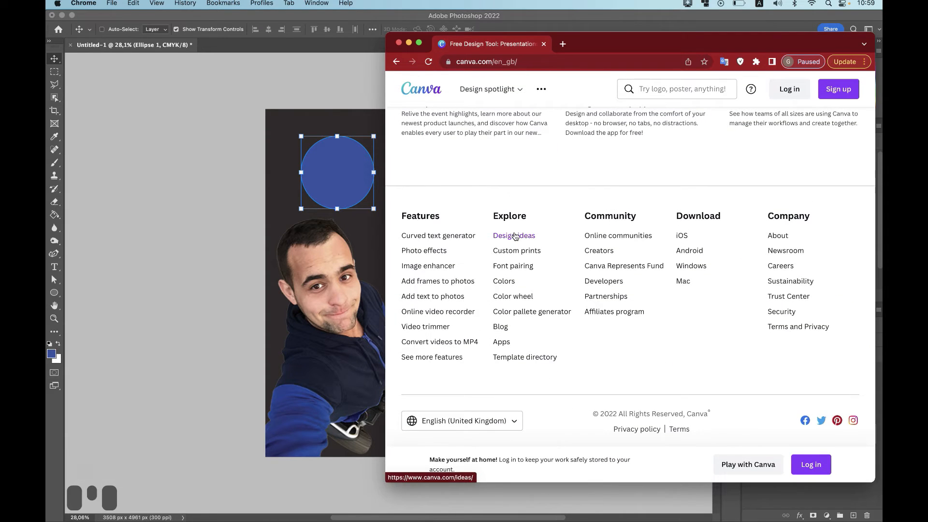
click(517, 297)
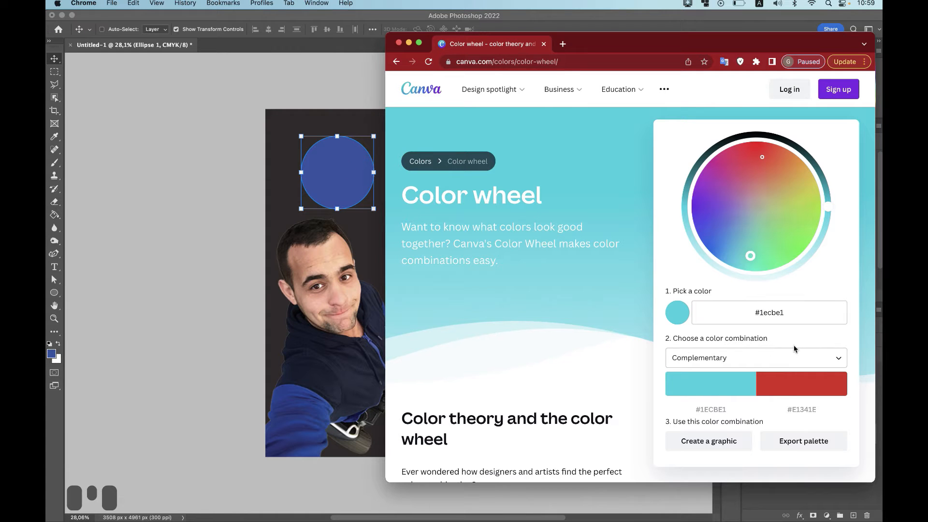
- Set the base color on Canva's color wheel to #3153a5 and choose the Tetradic color combination
click(804, 313)
drag(804, 313, 712, 309)
key(cmd+v)
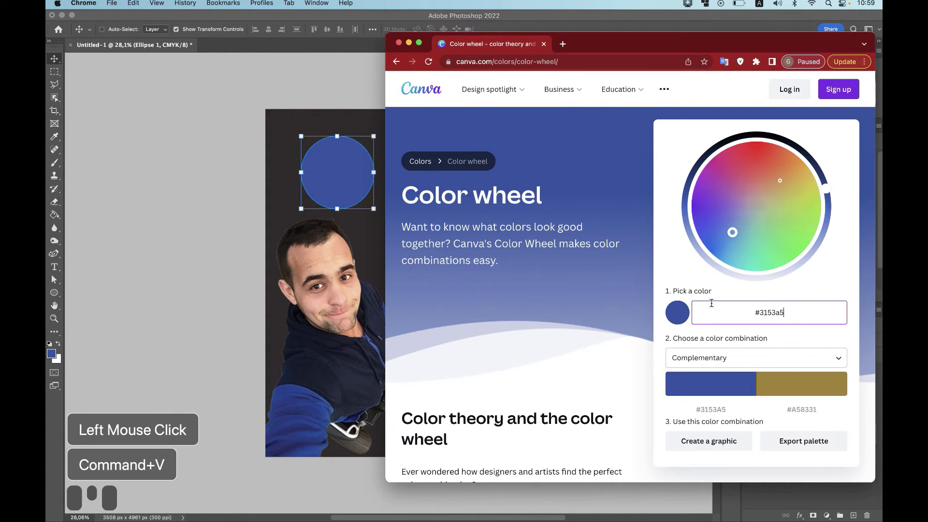
key(shift+ctrl)
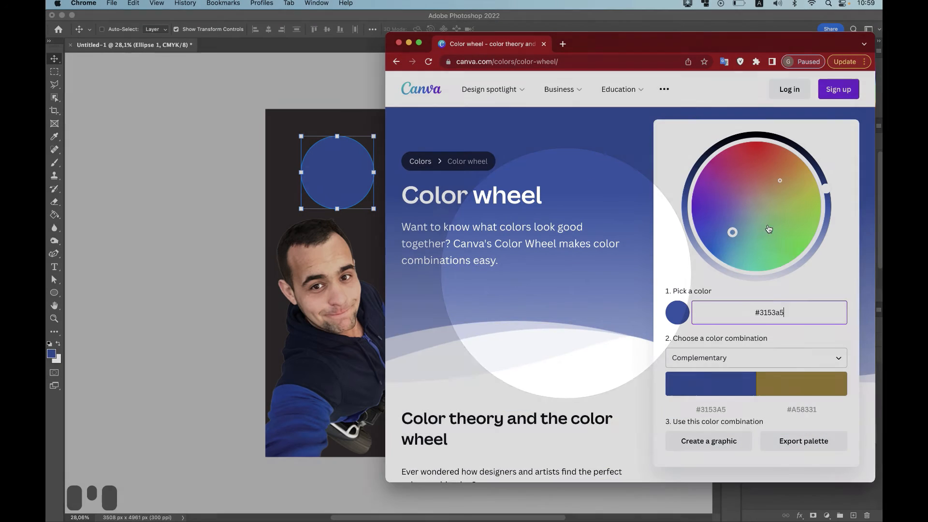
key(shift+ctrl)
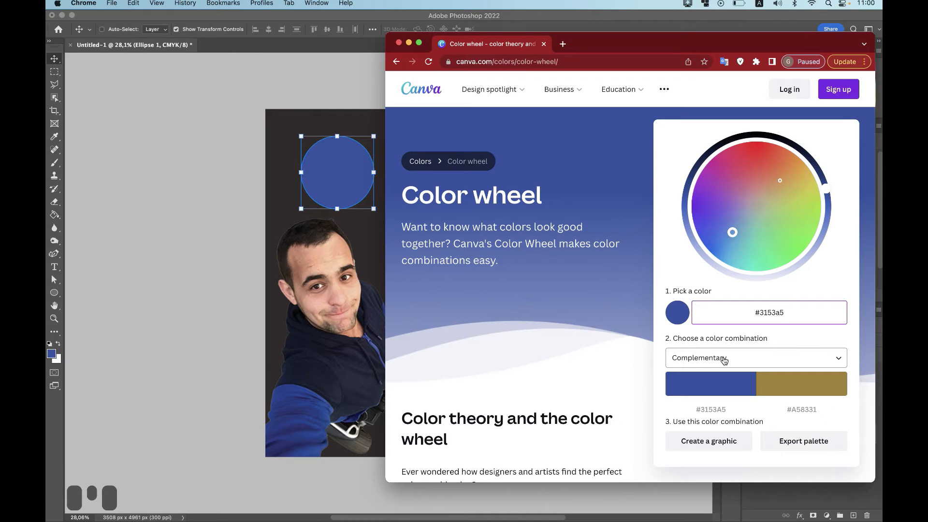
key(shift+ctrl)
click(723, 358)
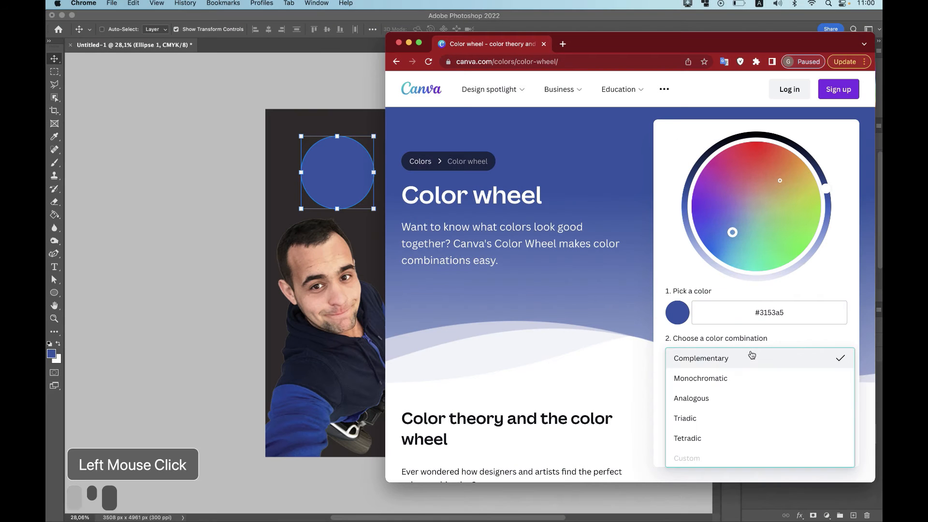
click(731, 443)
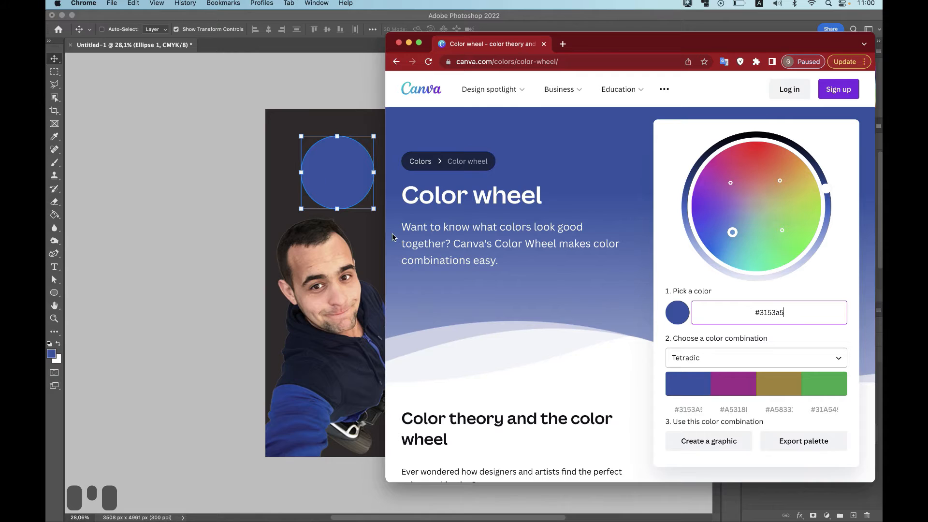
- Copy the purple hex code from Canva's palette and fill the circle behind the man's hand in Photoshop with #A5318D
click(732, 411)
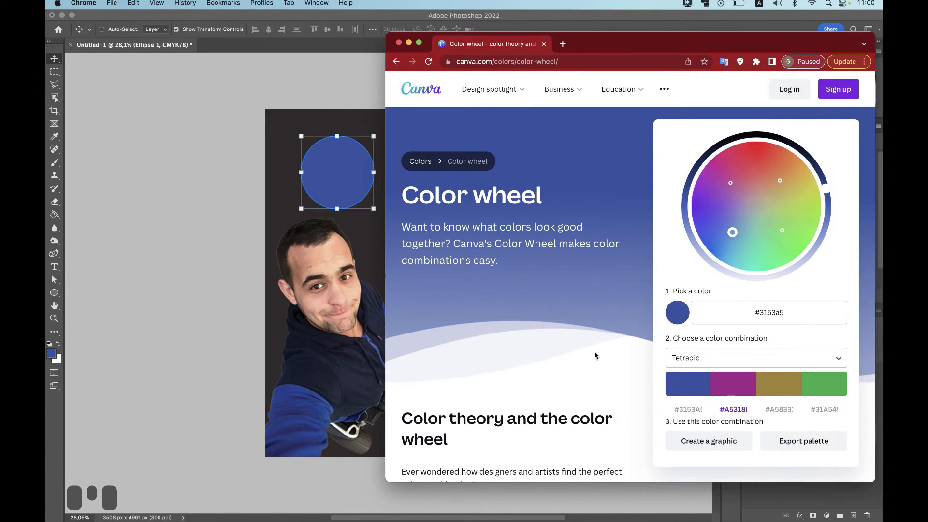
click(256, 247)
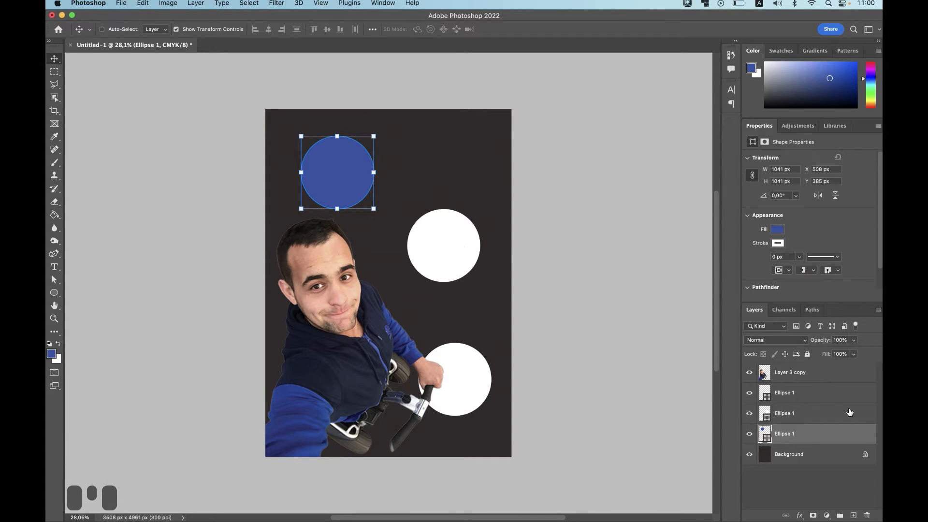
click(805, 397)
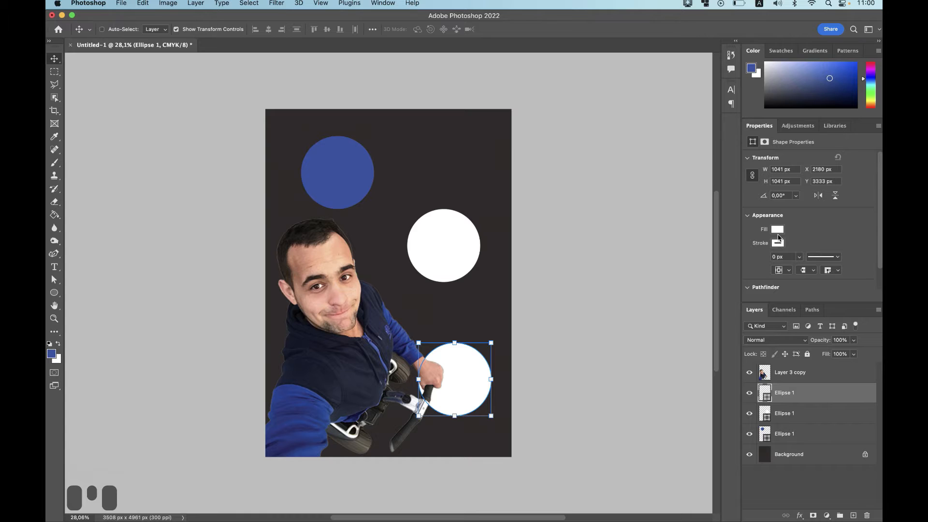
click(776, 230)
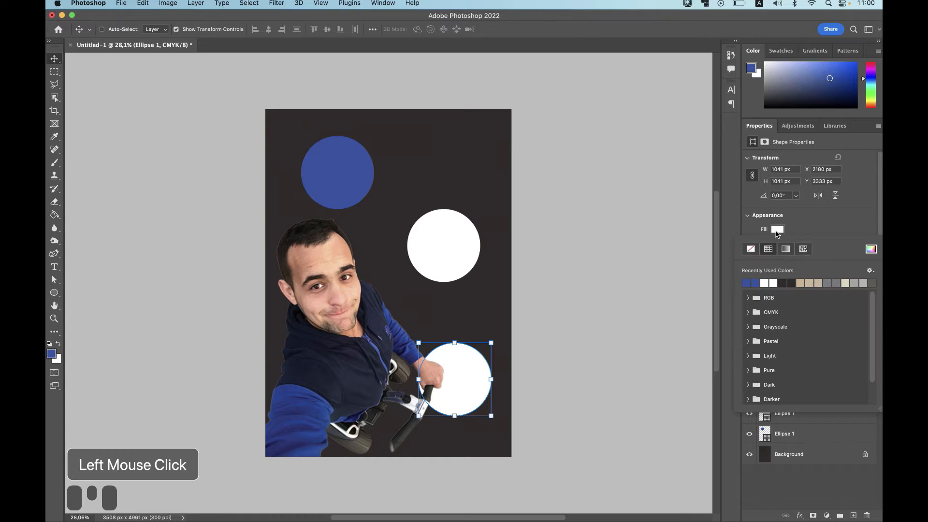
click(871, 250)
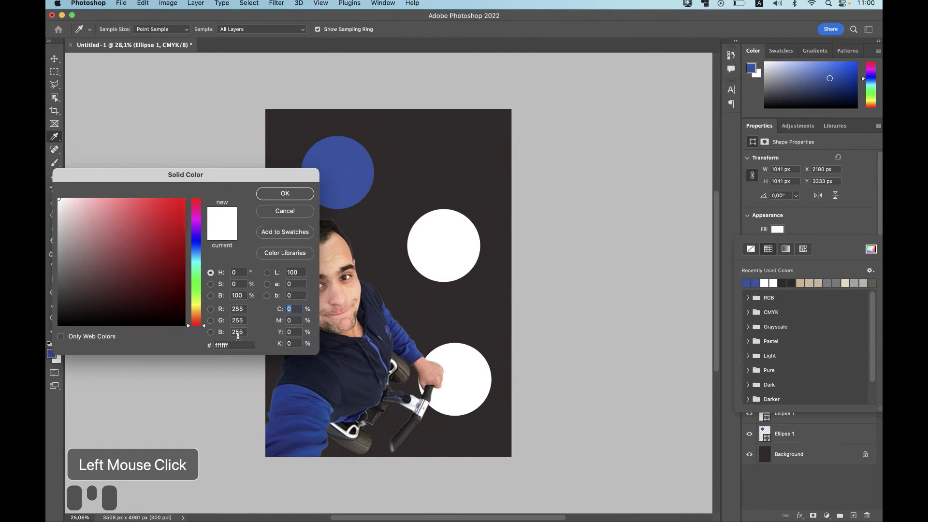
click(235, 345)
text(#A5318D)
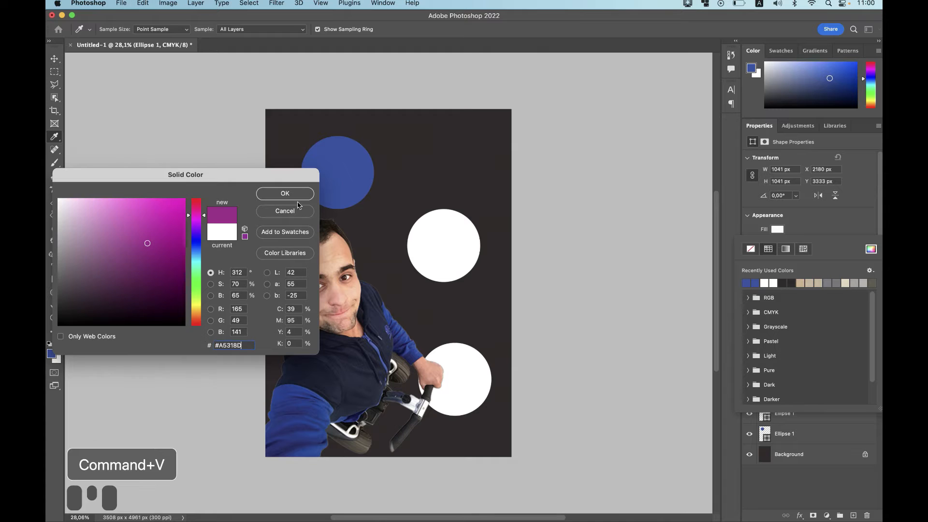
click(294, 194)
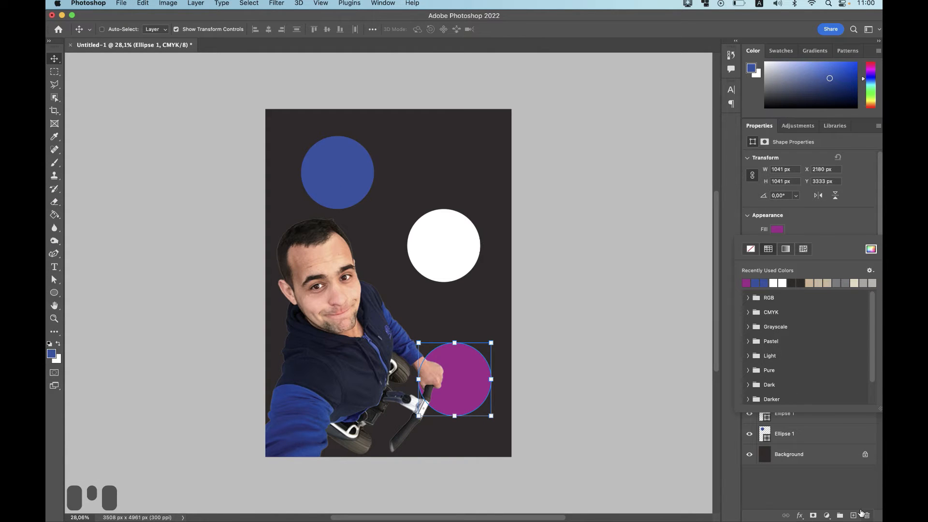
- Select the white circle's layer, copy the green hex code from Canva's palette in Chrome, and return to Photoshop
click(822, 457)
click(788, 414)
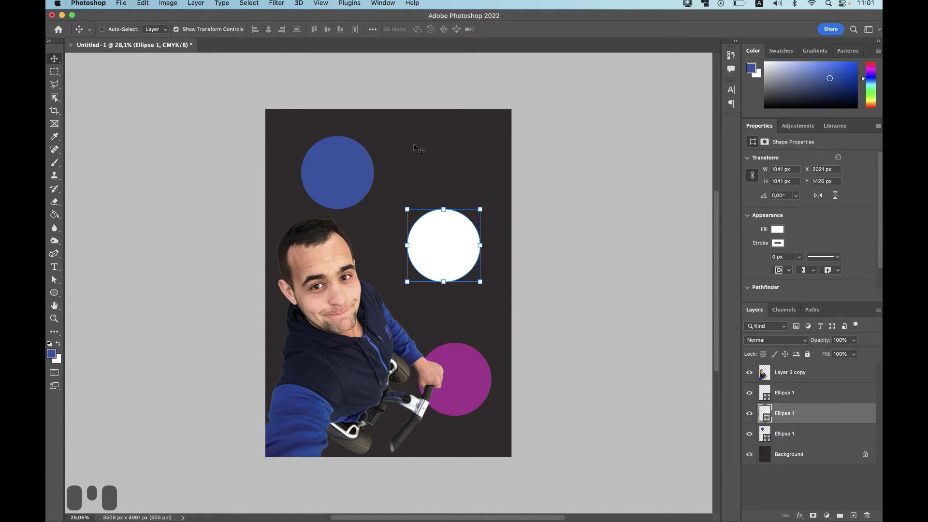
key(super+Tab)
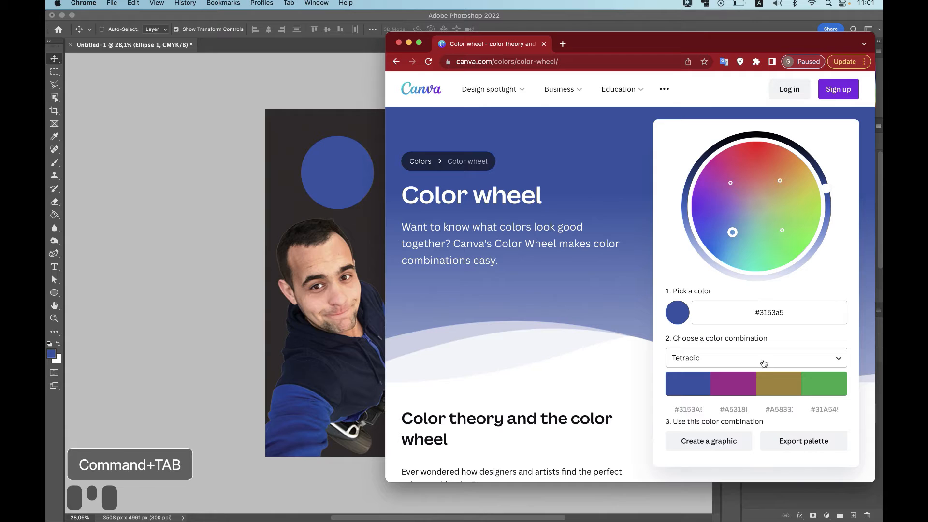
click(794, 409)
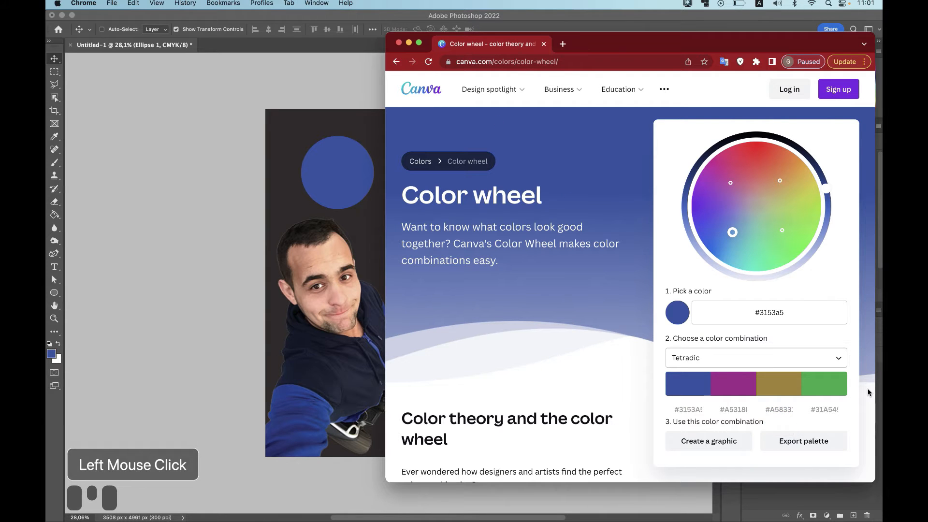
click(831, 410)
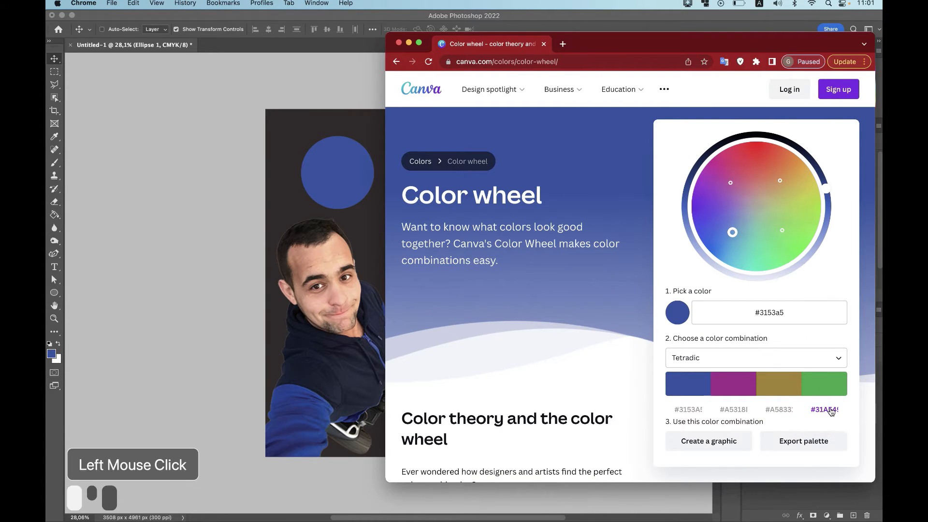
click(325, 164)
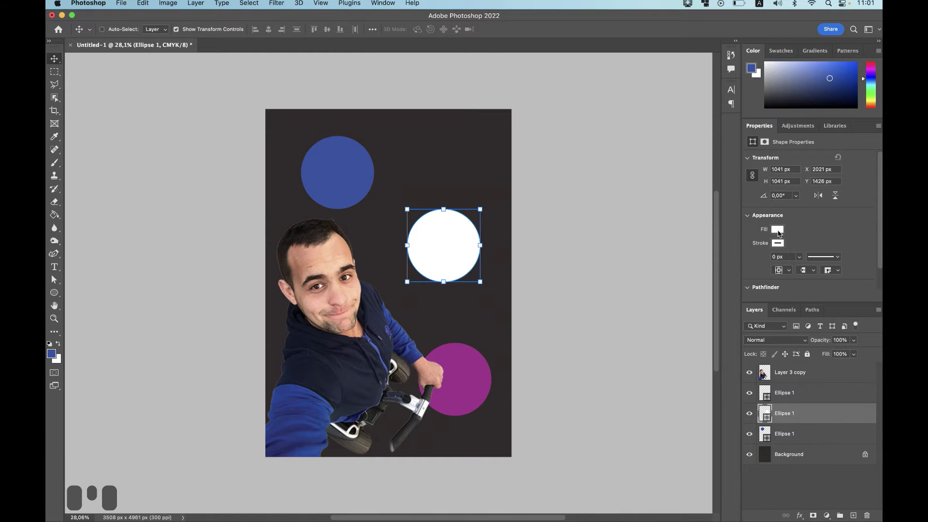
- Fill the white circle with the copied green, hex #31A549
click(778, 234)
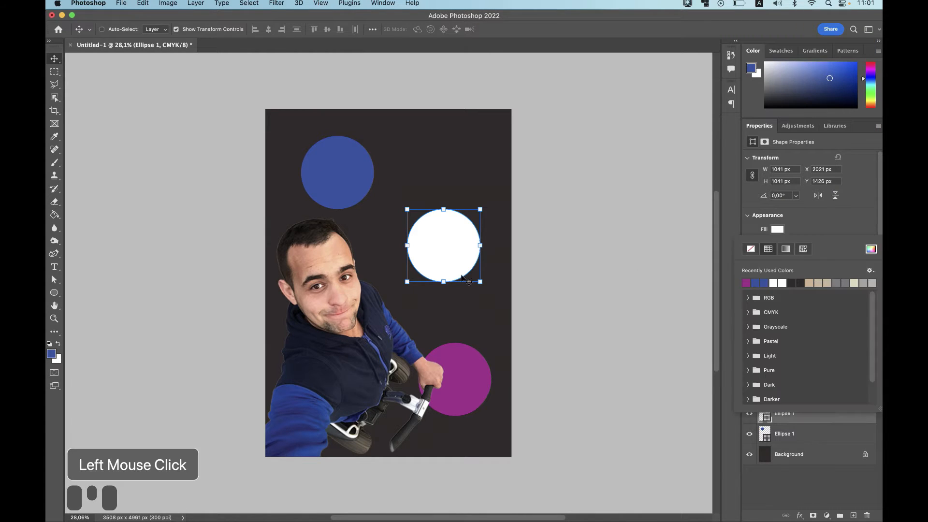
click(872, 250)
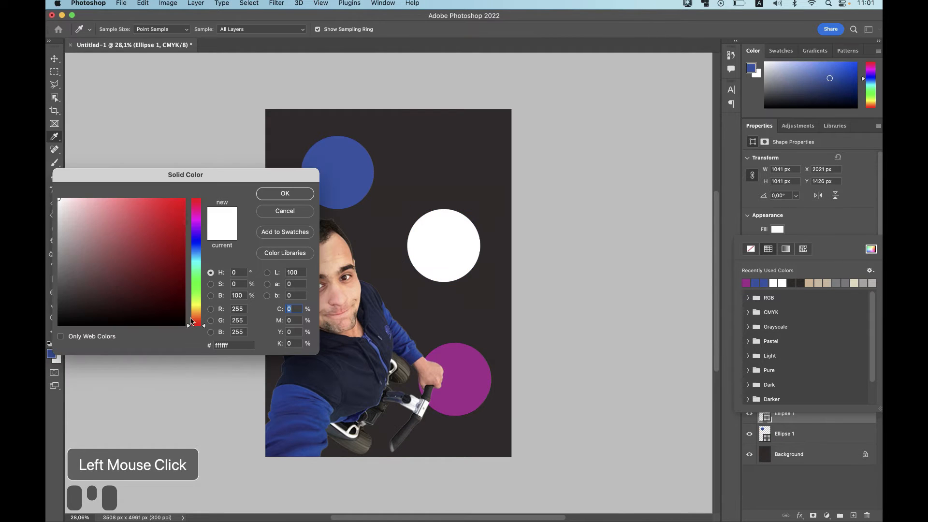
click(238, 346)
text(#31A549)
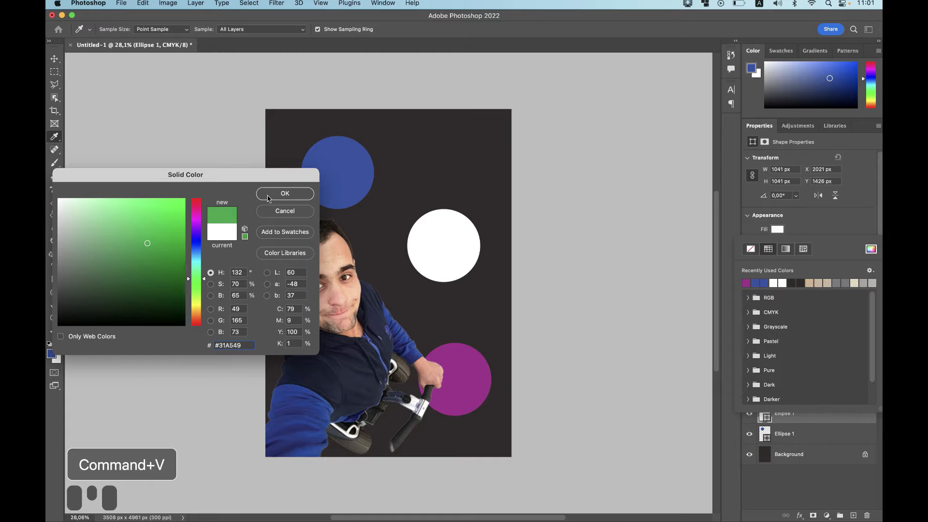
click(272, 194)
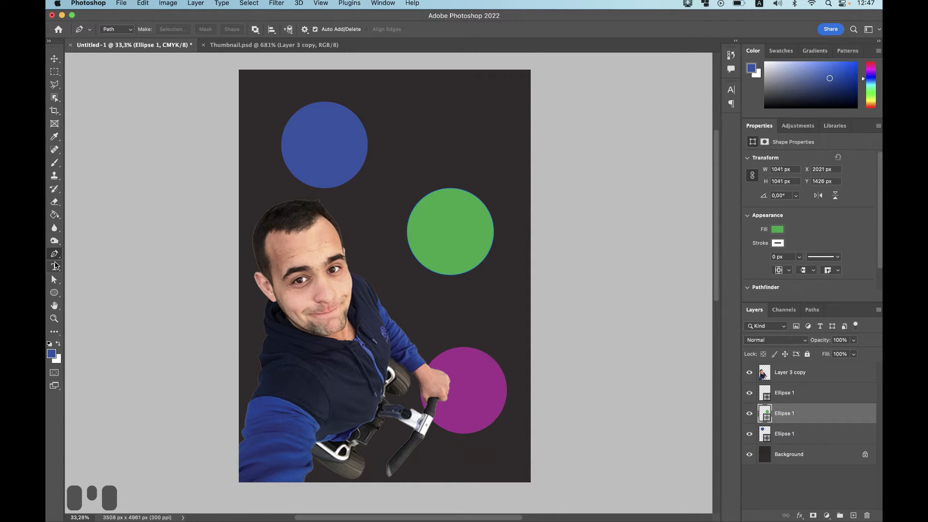
- With the Content-Aware Tracing Tool, pull the green circle's top anchor inward and tilt its handles to curve a dip into the upper edge
click(54, 254)
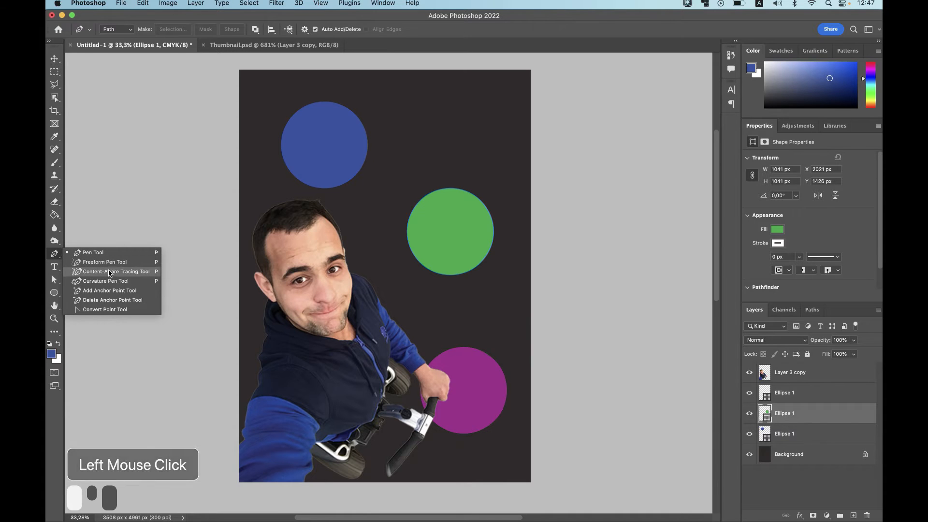
click(108, 272)
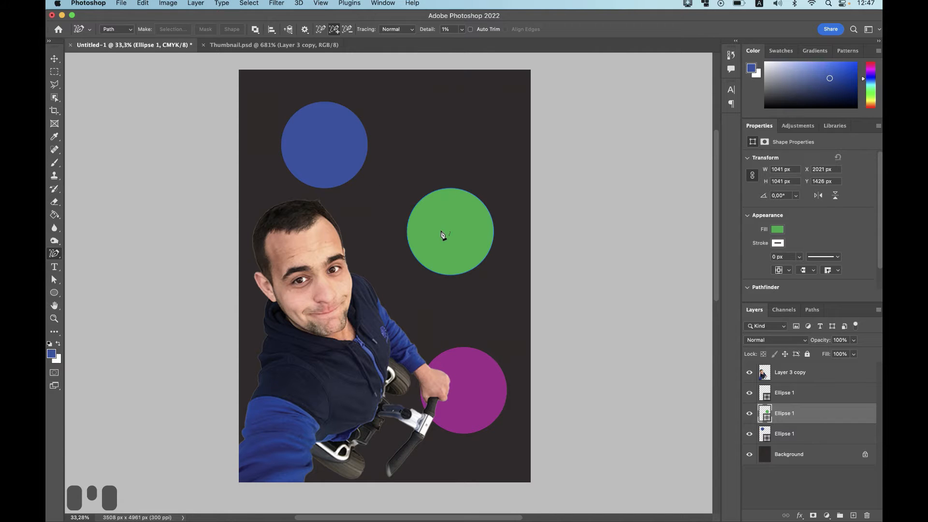
click(463, 217)
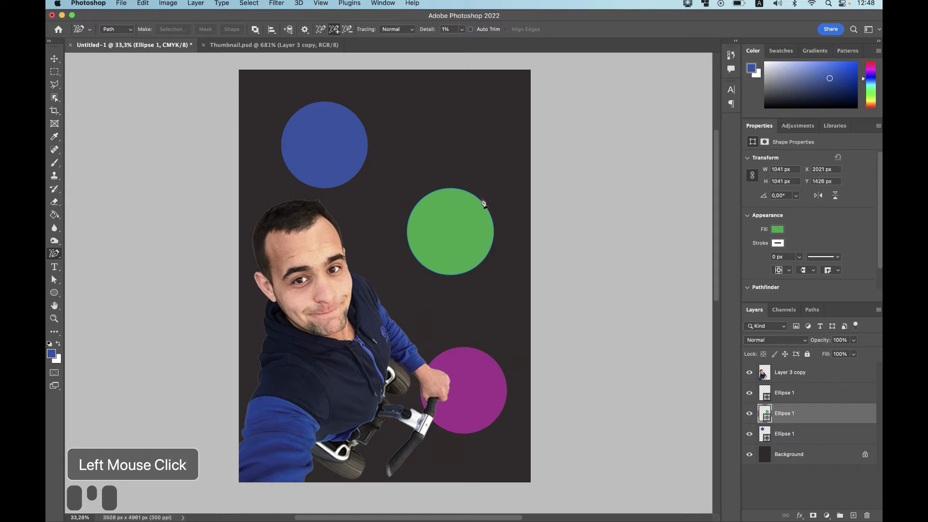
click(479, 201)
scroll(479, 201, up, 5)
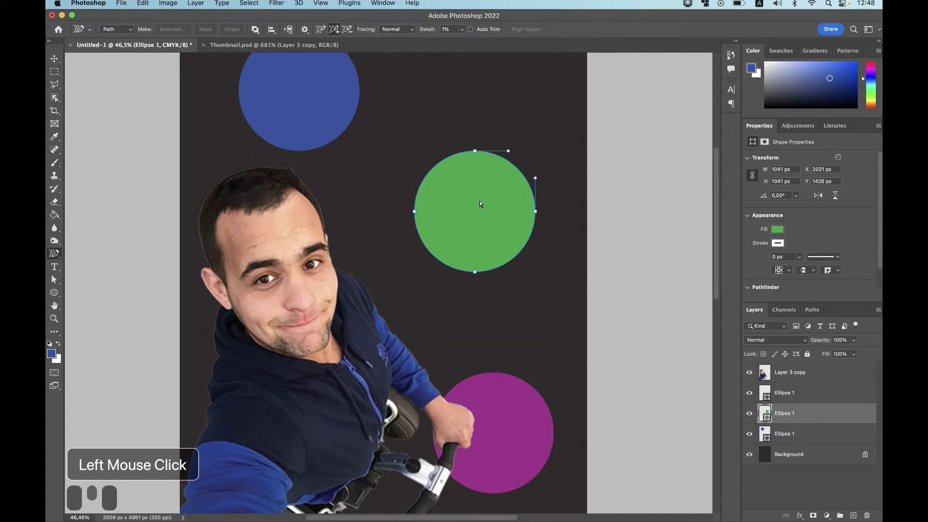
scroll(479, 201, up, 3)
scroll(479, 201, right, 2)
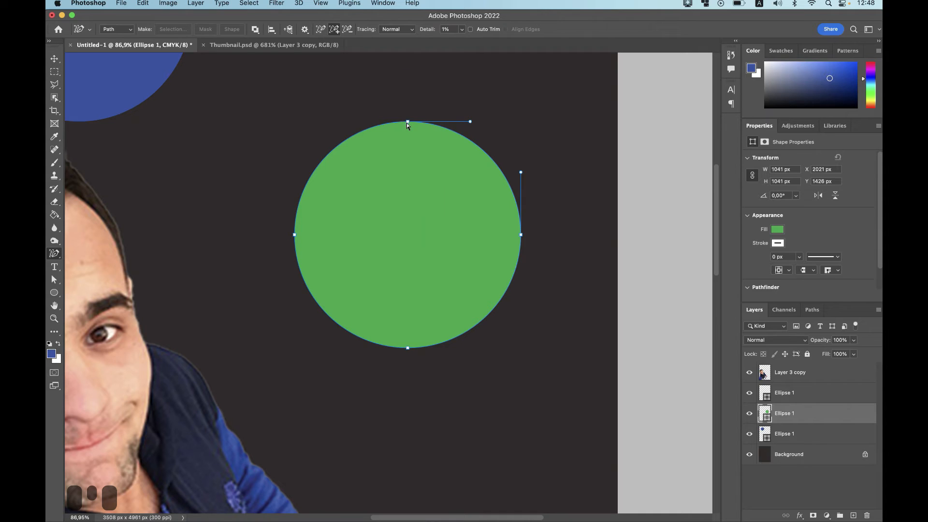
drag(407, 122, 420, 164)
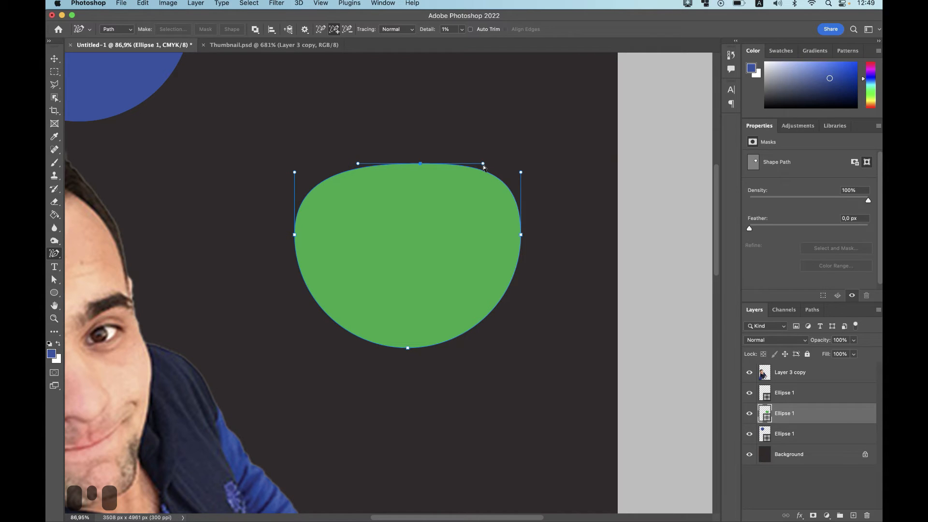
drag(482, 165, 462, 265)
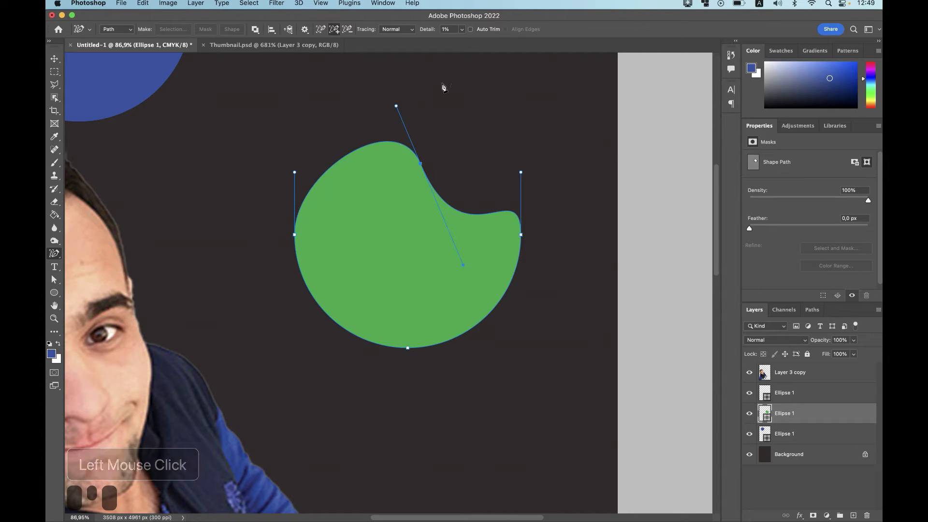
- Shape the green form into an organic blob by angling its right anchor's upper handle and pulling its left anchor inward with a tilted handle
drag(520, 172, 479, 213)
drag(294, 235, 358, 236)
drag(358, 172, 282, 186)
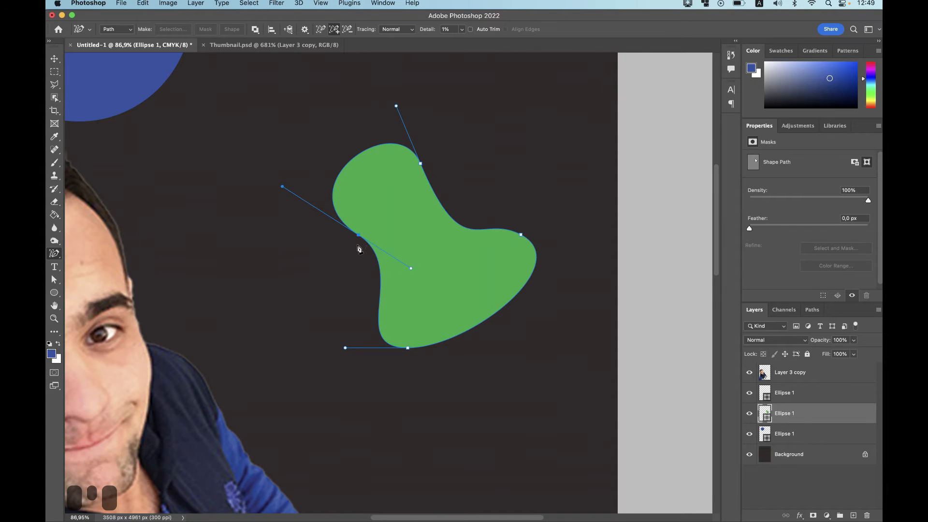
- Reshape the blue circle into a curved crescent by pulling its top anchor down past the centre and tilting the left anchor's handles
scroll(358, 249, up, 8)
scroll(358, 249, left, 12)
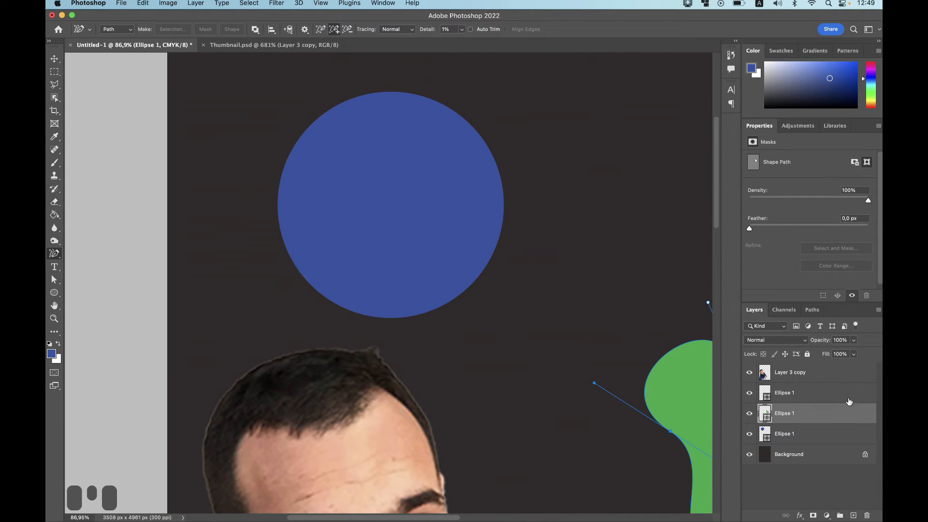
click(781, 430)
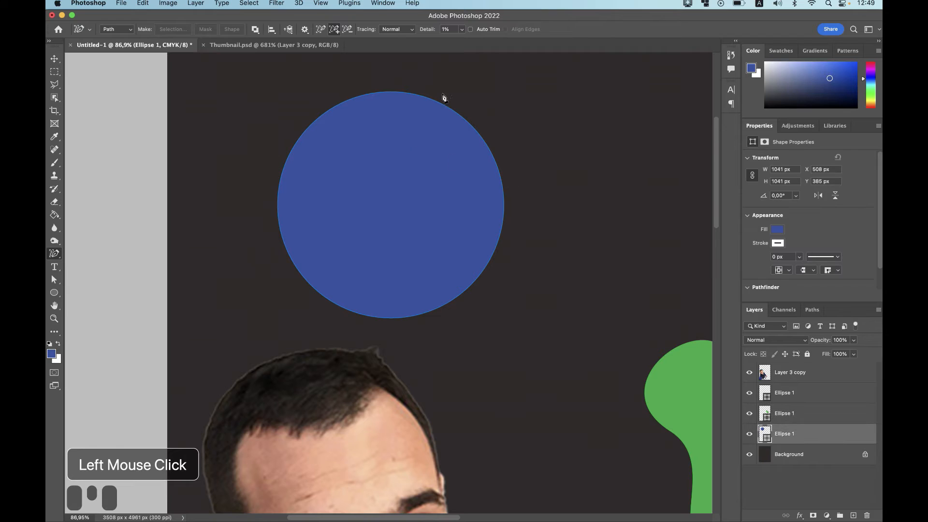
click(405, 95)
drag(391, 91, 422, 251)
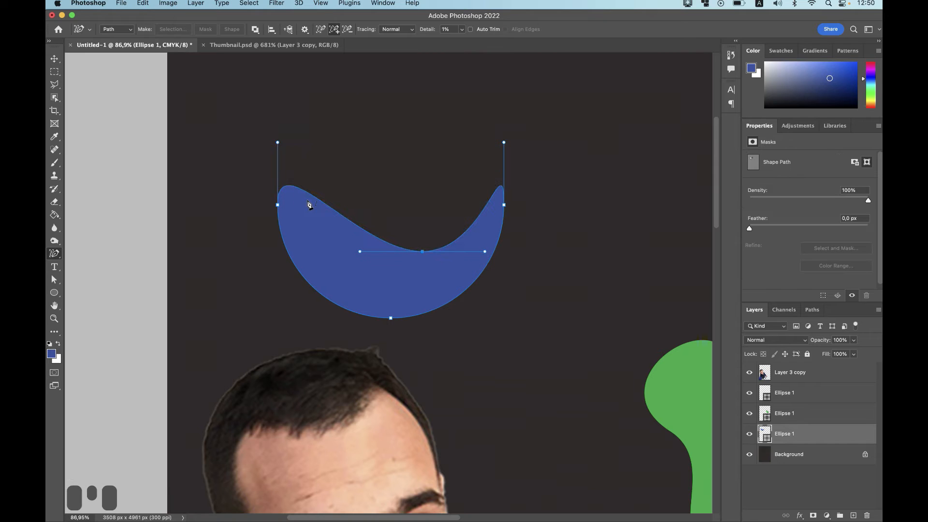
drag(278, 142, 379, 196)
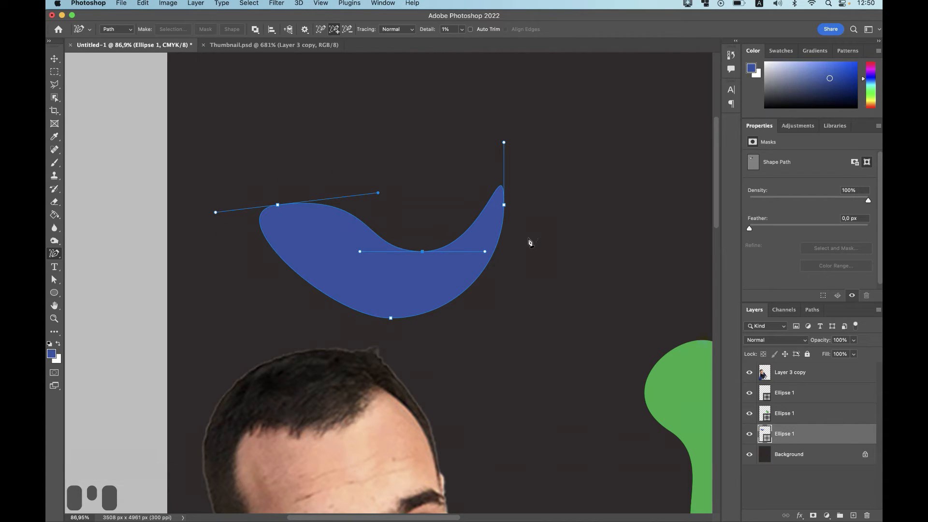
- Scale the purple circle down to about 87.87% and move it upward behind the man's hand
scroll(528, 244, down, 15)
scroll(528, 244, right, 8)
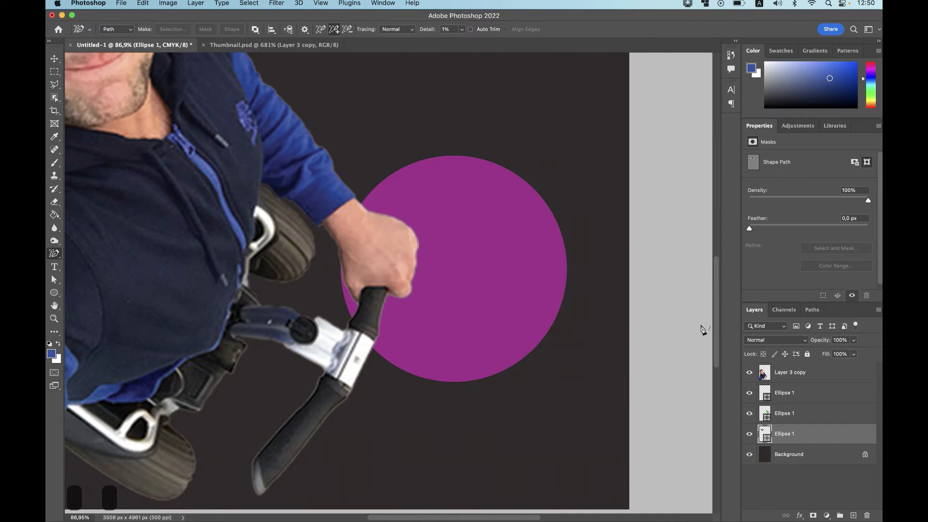
click(792, 391)
key(v)
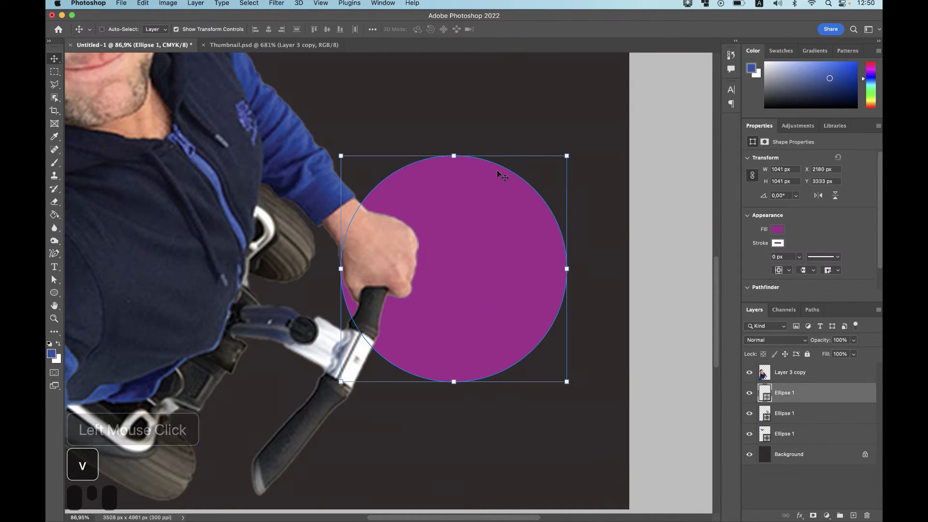
drag(337, 153, 368, 182)
drag(490, 266, 480, 196)
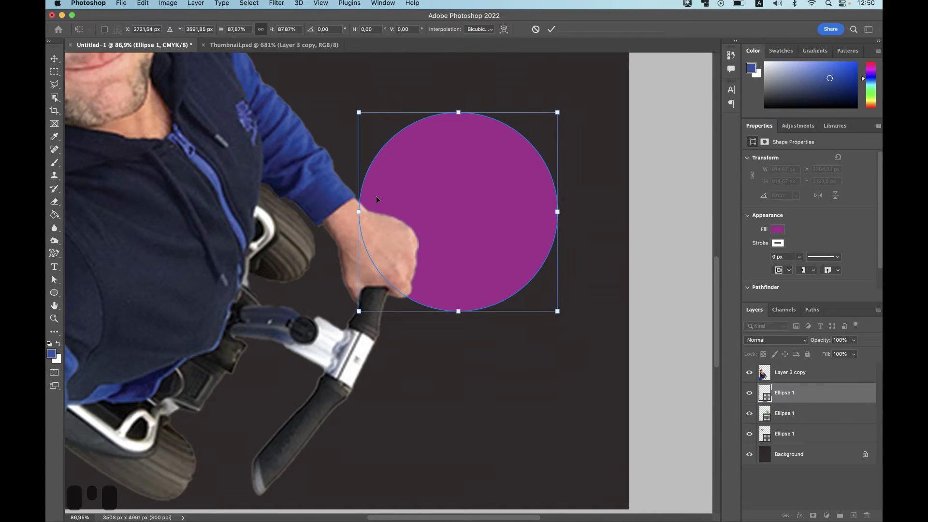
- Reshape the purple circle with the Content-Aware Tracing Tool by pulling its top anchor to the middle and tilting its handles into an S-curve
click(55, 255)
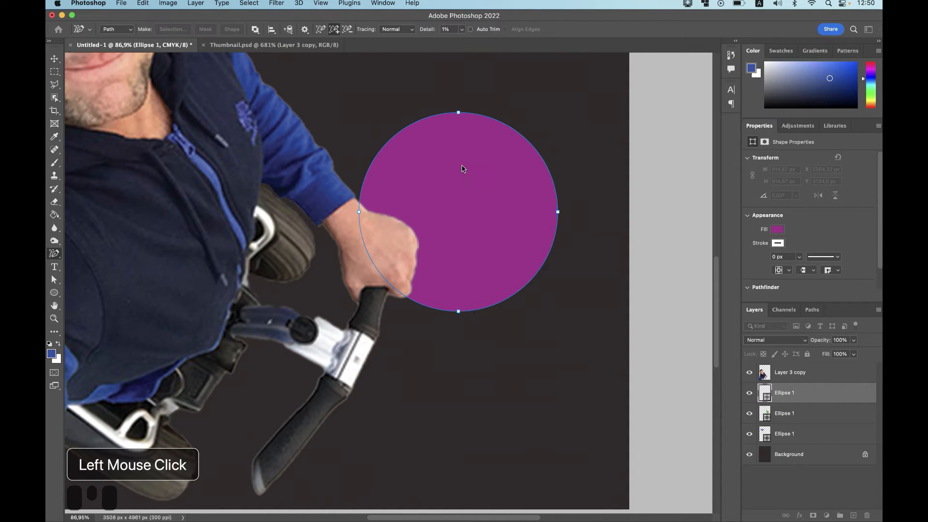
mouse_move(459, 112)
mouse_down()
mouse_move(461, 213)
mouse_move(513, 201)
mouse_move(484, 145)
mouse_up()
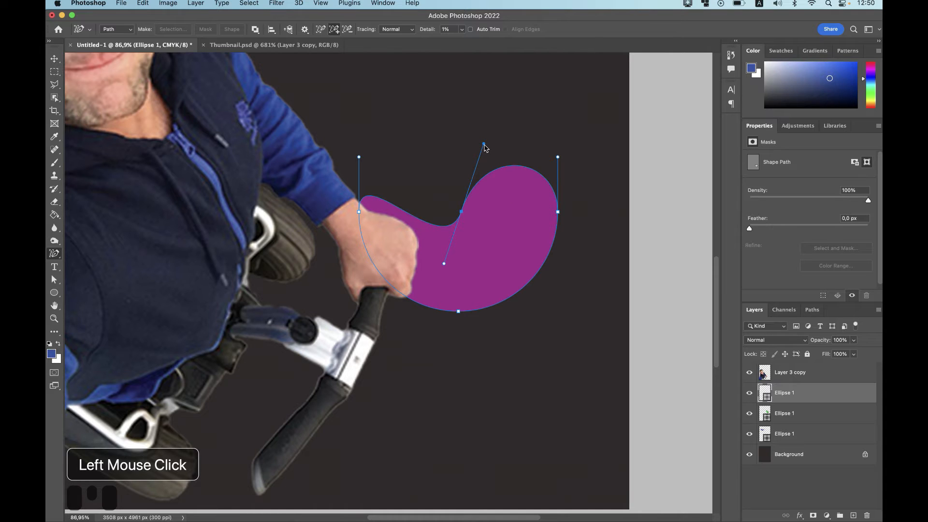
scroll(484, 145, up, 1)
scroll(485, 145, down, 5)
scroll(484, 145, down, 3)
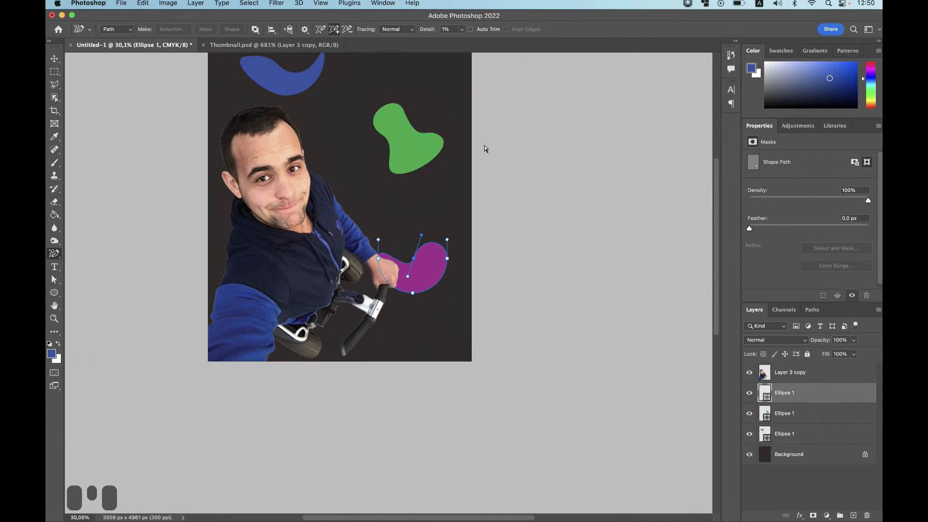
- Enlarge the blue shape above the man's head to about 168% so it extends behind his hair
scroll(420, 154, up, 3)
scroll(436, 158, up, 1)
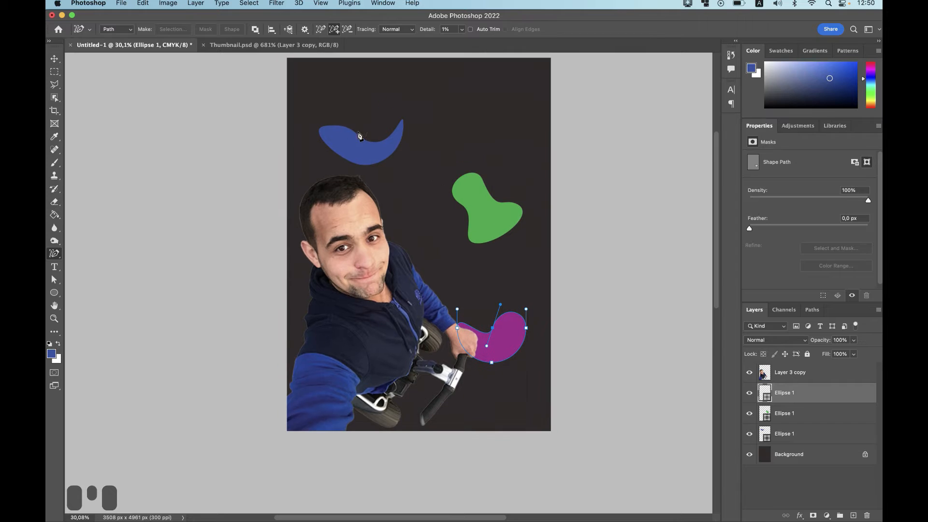
click(790, 437)
key(v)
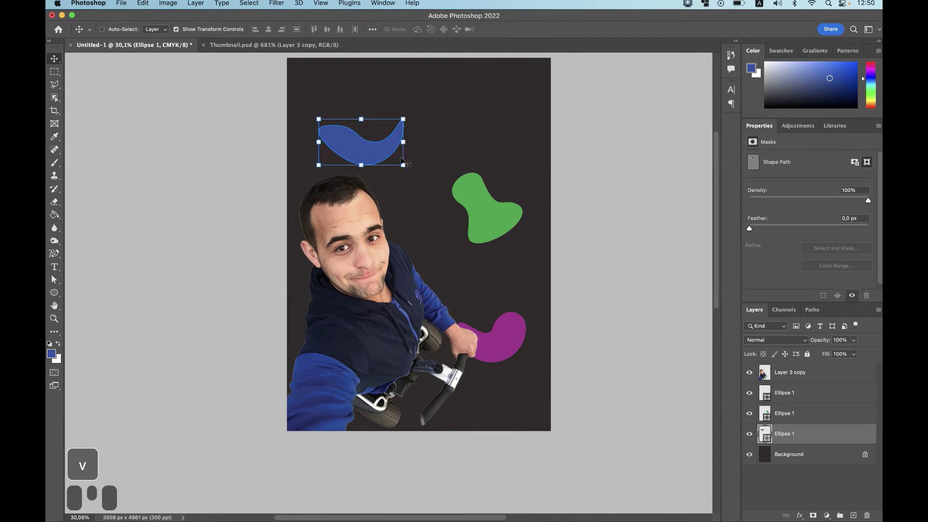
drag(404, 167, 437, 244)
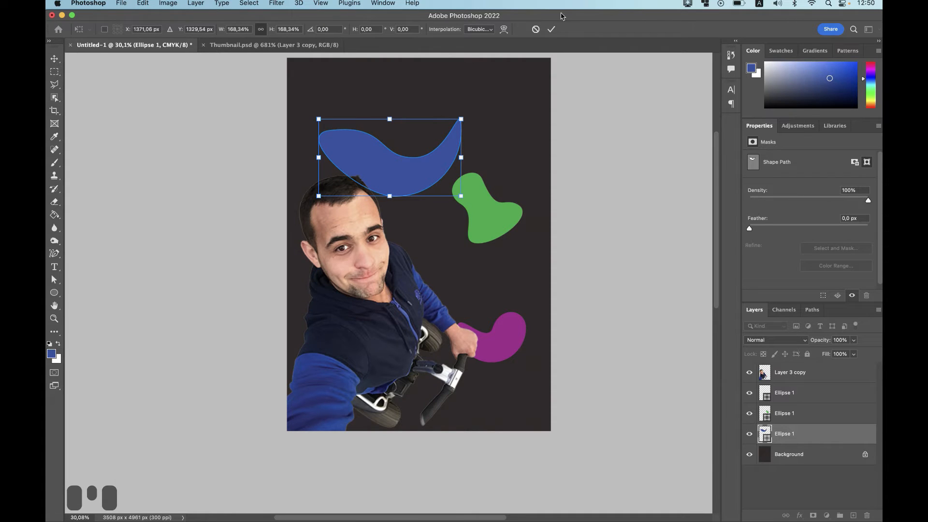
click(551, 29)
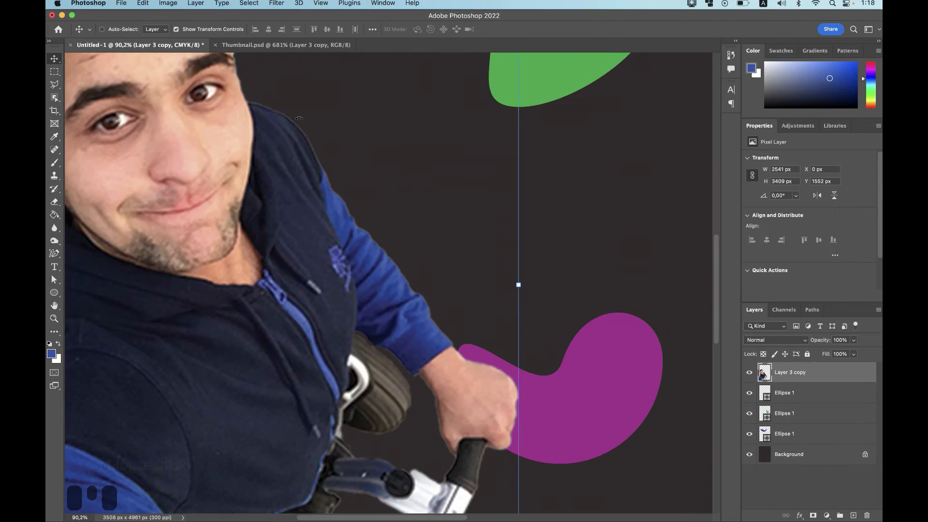
- Examine the edge of the man's cut-out around his hair against the blue shape and dark background
scroll(392, 282, up, 5)
scroll(339, 182, up, 10)
scroll(338, 181, left, 6)
scroll(338, 182, down, 2)
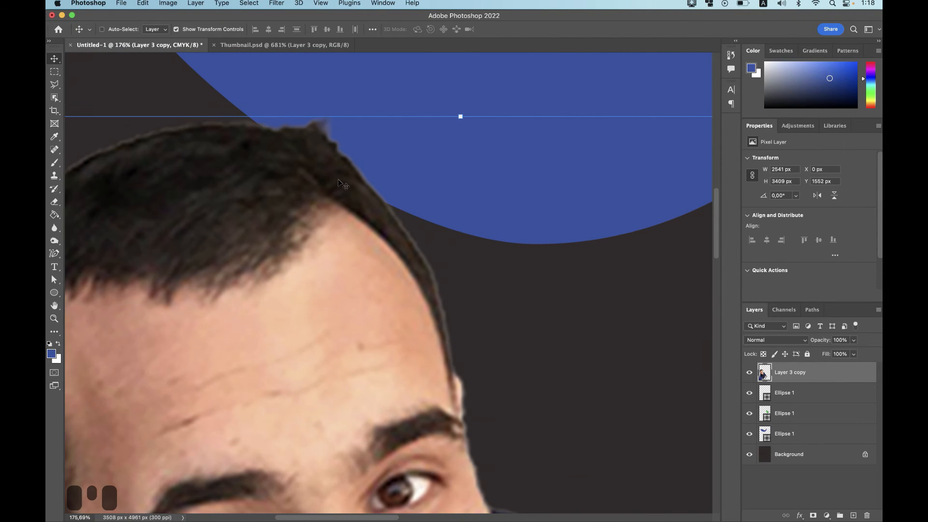
scroll(329, 220, up, 5)
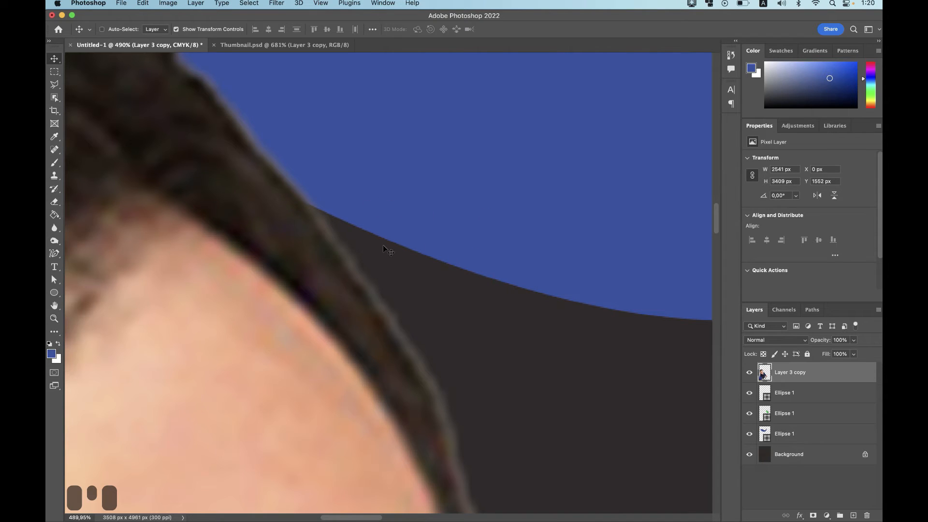
scroll(383, 246, down, 10)
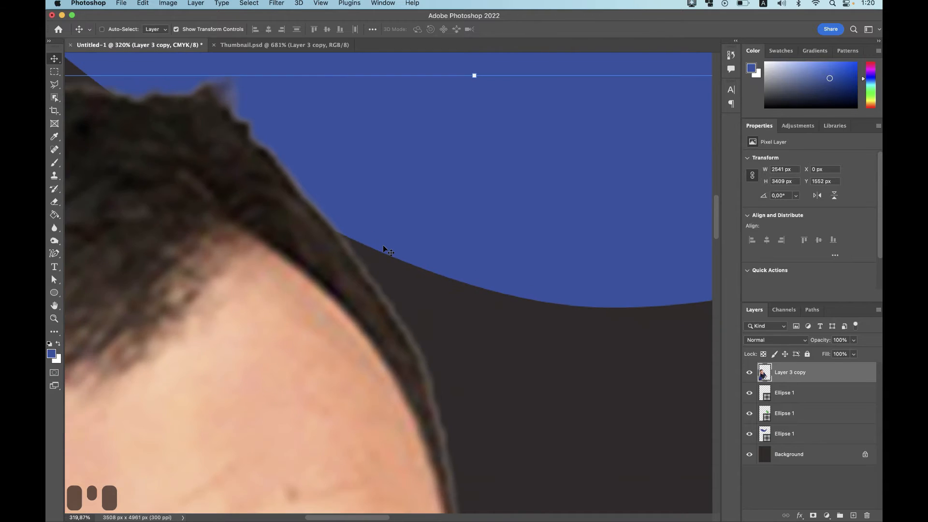
scroll(383, 245, down, 3)
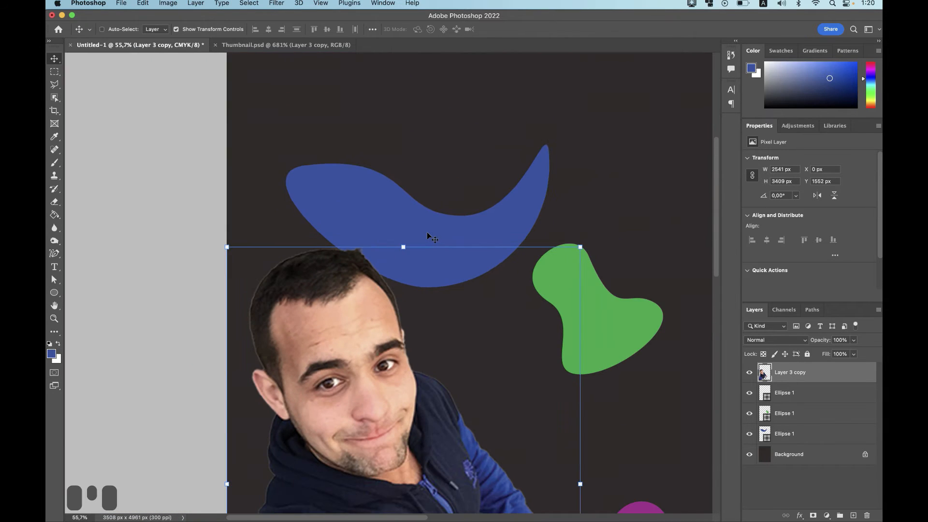
- Enlarge the blue shape to about 260% so it sweeps across the poster's full width behind the man's head
click(788, 437)
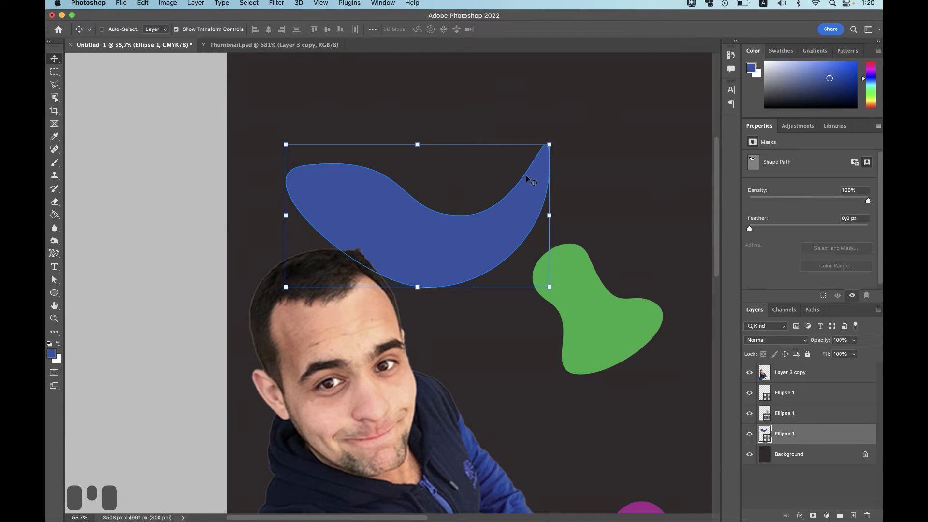
drag(549, 143, 715, 53)
drag(279, 288, 67, 425)
click(551, 29)
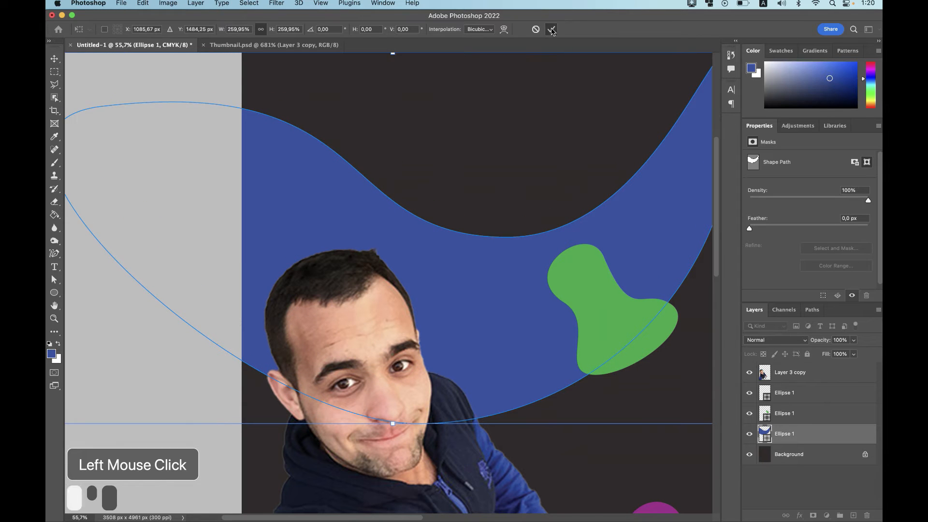
- Examine the man's cut-out edges along the face, hood and sleeve against the blue shape and dark background
scroll(516, 260, up, 5)
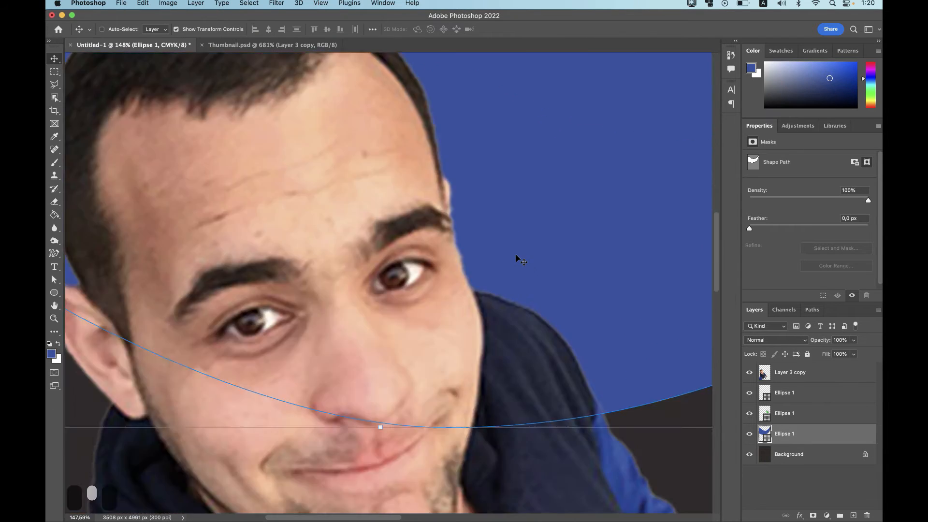
scroll(516, 256, down, 10)
scroll(516, 256, up, 10)
click(792, 413)
scroll(425, 333, up, 4)
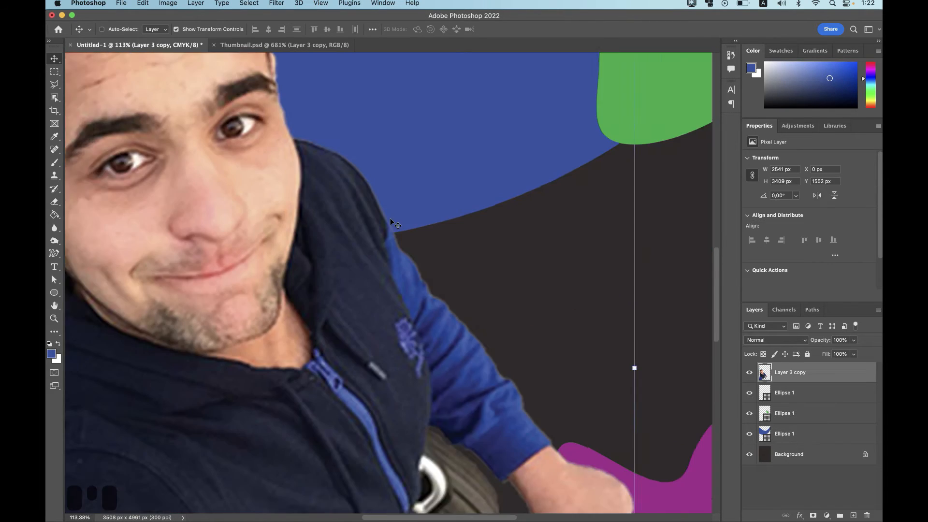
scroll(390, 218, up, 4)
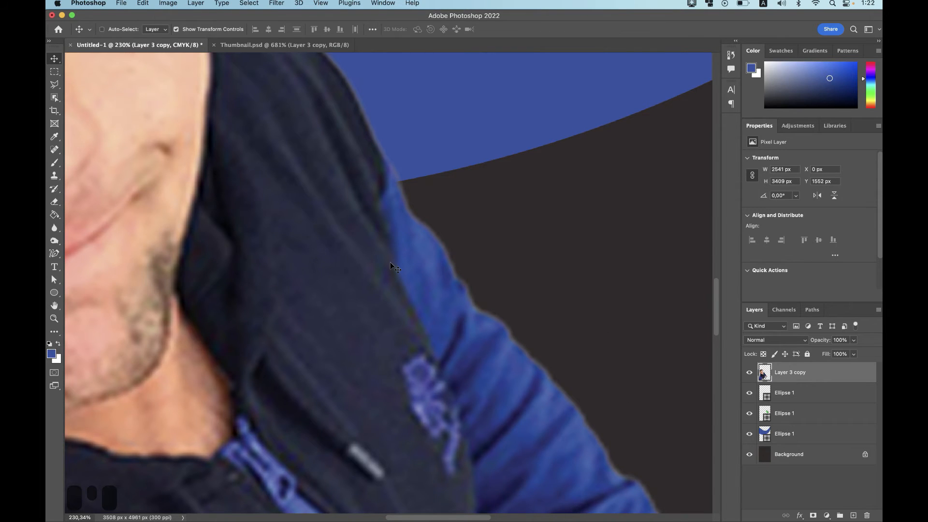
scroll(390, 262, down, 8)
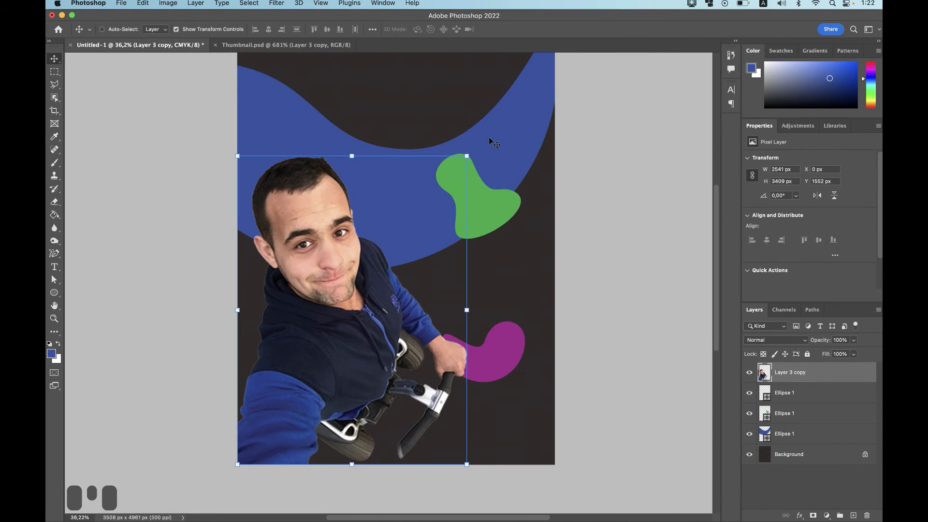
- Scale the man's cut-out pixel layer down to about 66 by 89 px in the poster's lower-left corner and examine it up close
drag(467, 156, 238, 451)
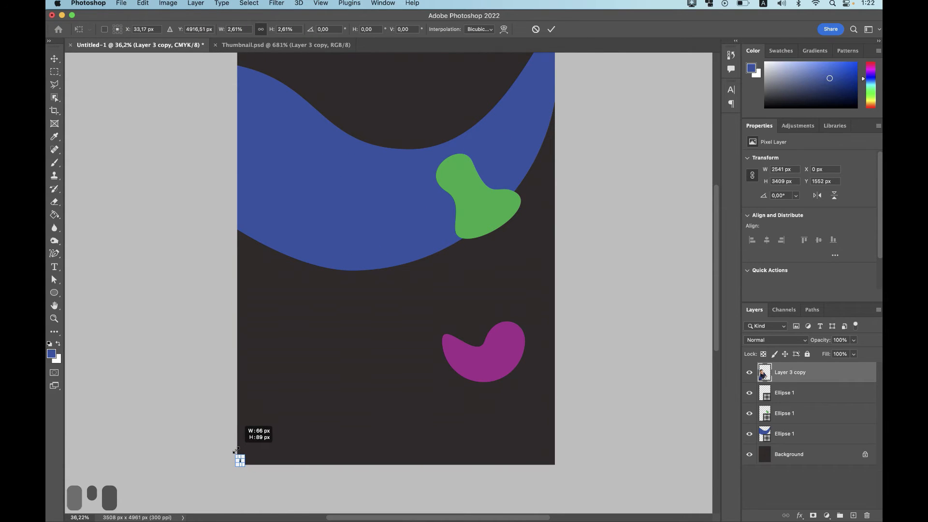
click(551, 29)
scroll(223, 465, up, 2)
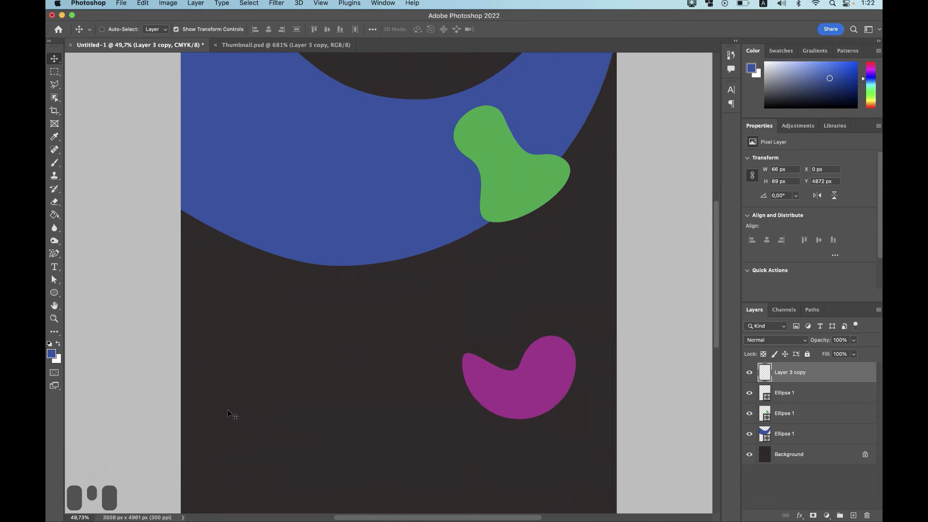
scroll(227, 410, down, 8)
scroll(227, 410, left, 8)
scroll(228, 410, up, 6)
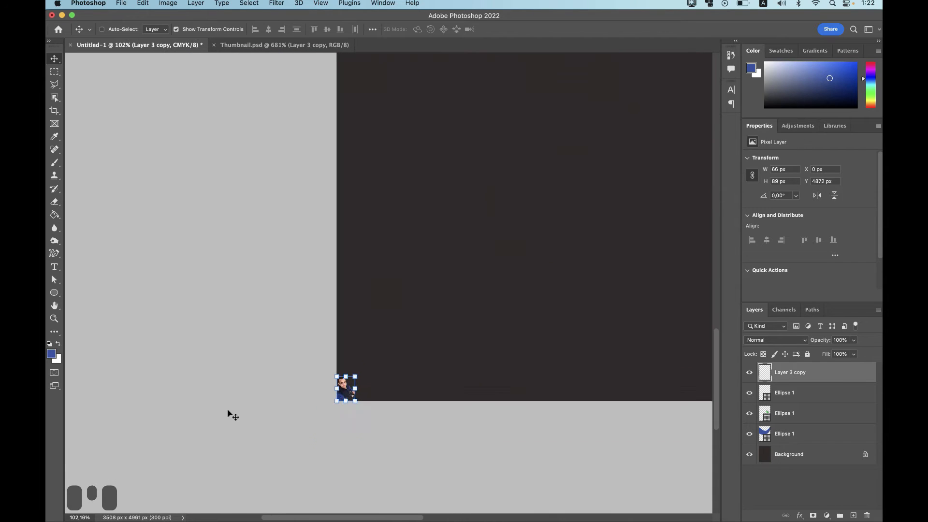
scroll(232, 415, down, 3)
scroll(336, 322, up, 8)
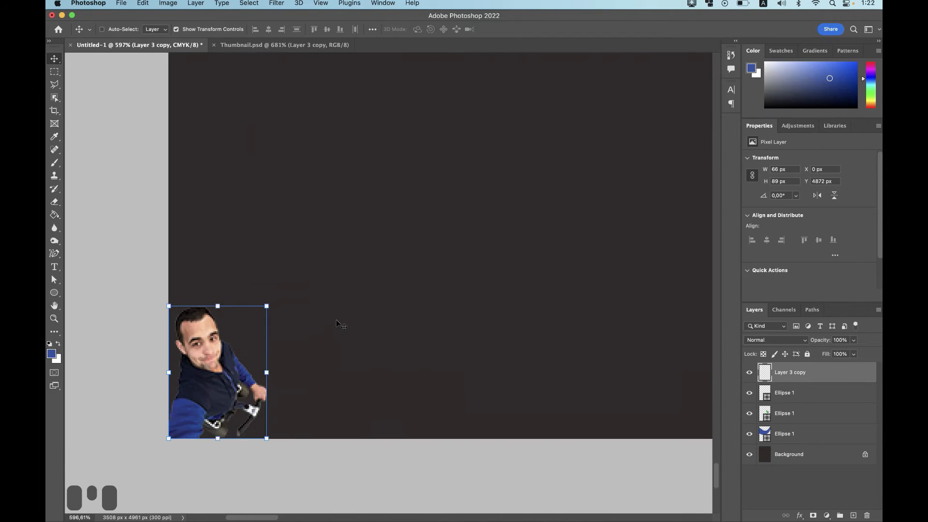
scroll(337, 323, down, 7)
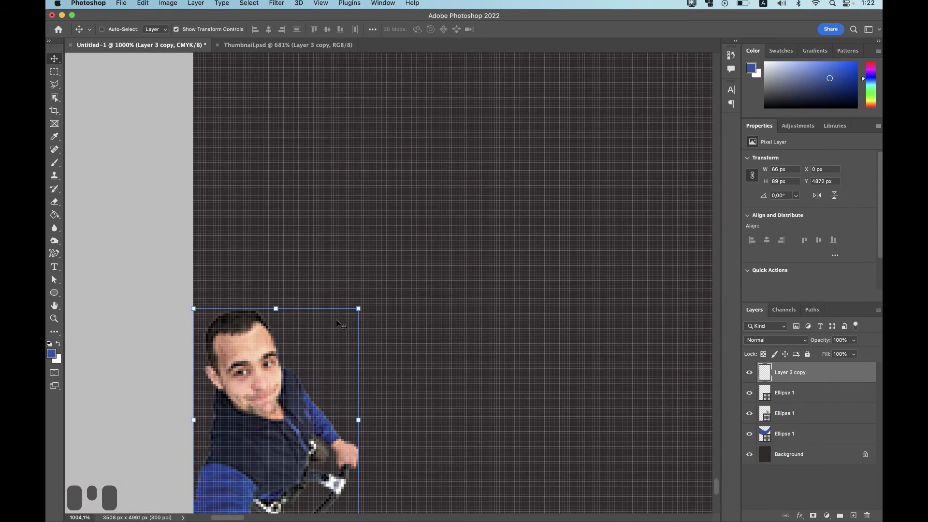
scroll(336, 319, down, 4)
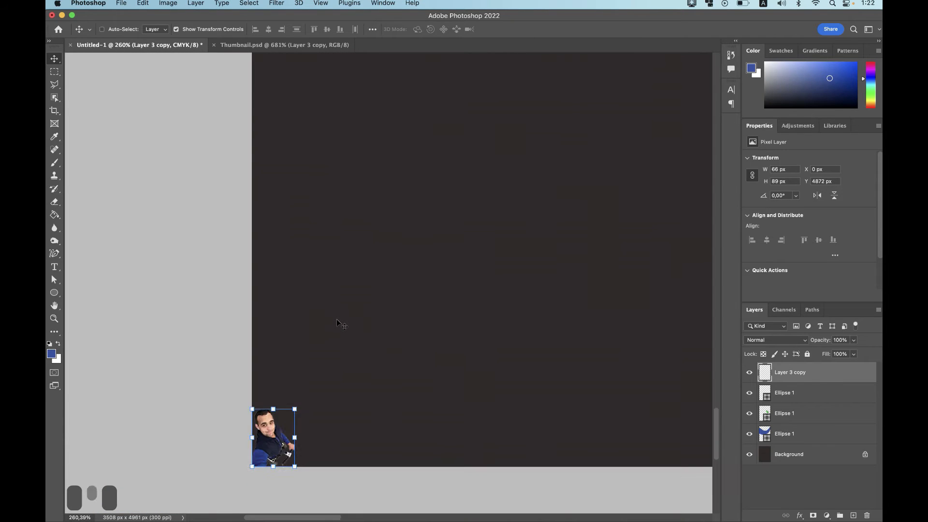
scroll(336, 320, down, 3)
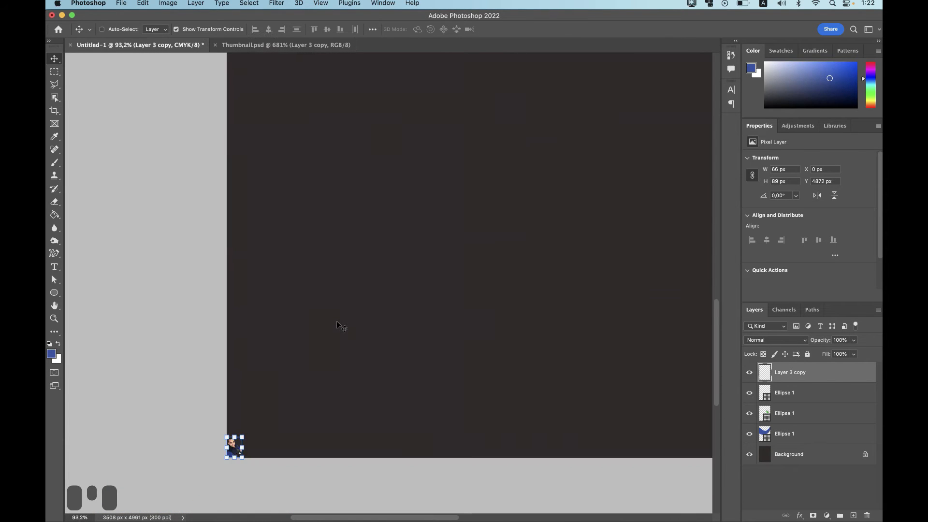
- Try enlarging the tiny cut-out to about 1696 by 2286 px, and undo both scalings
drag(277, 400, 571, 59)
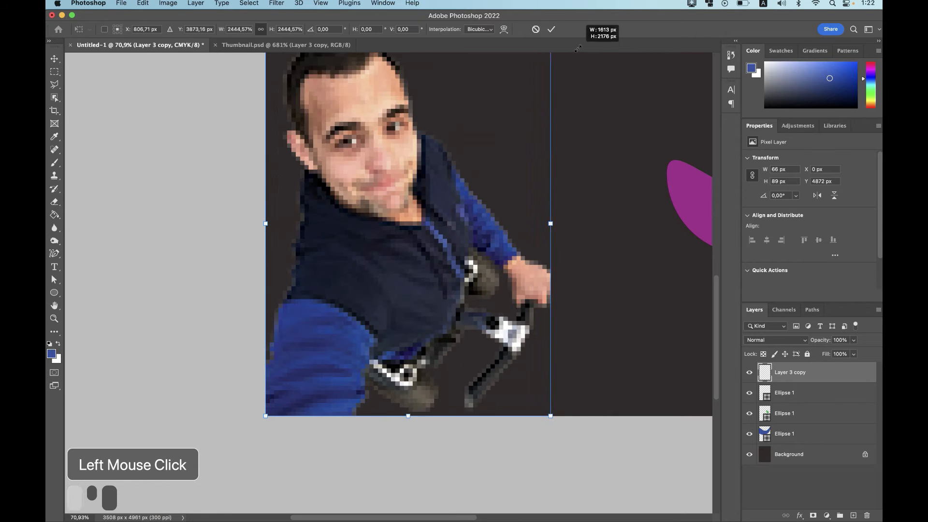
click(551, 29)
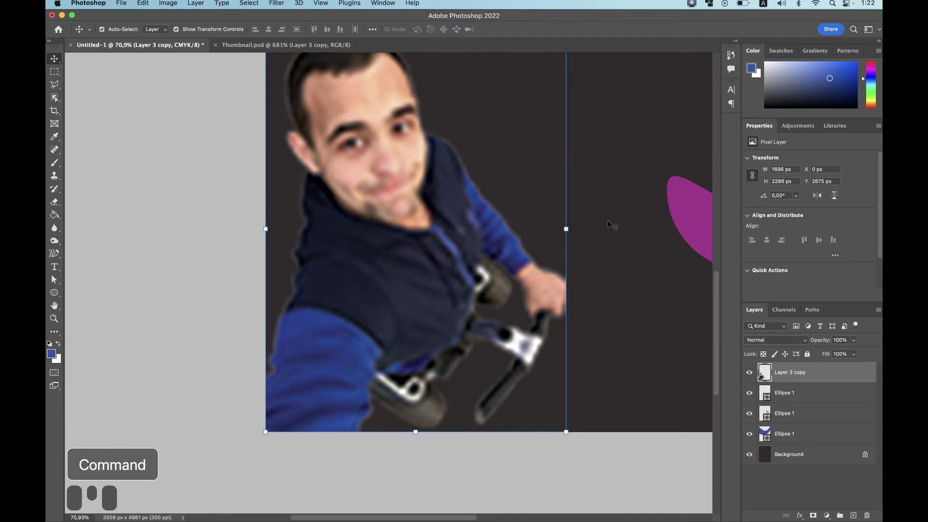
key(super+z)
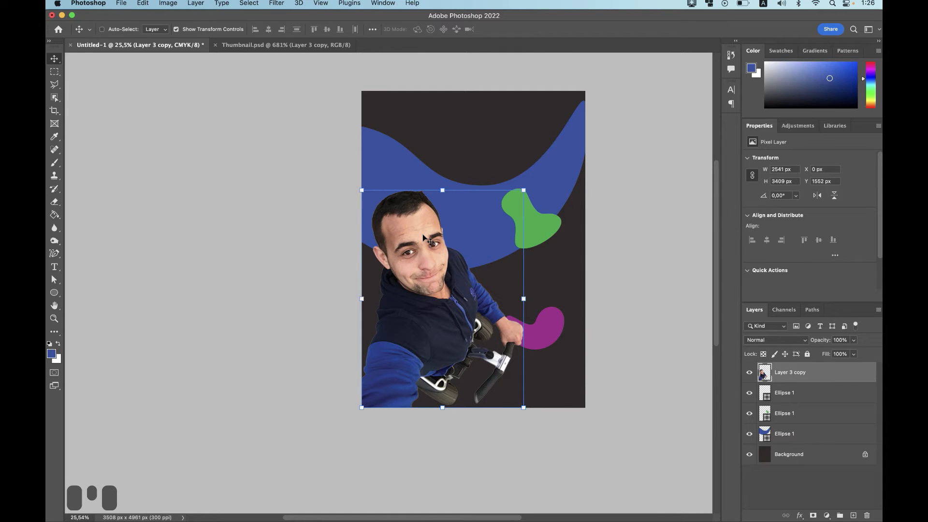
- Convert the man's cut-out layer to a Smart Object and scale it down to about 10.25% in the poster's lower-left corner
right_click(780, 371)
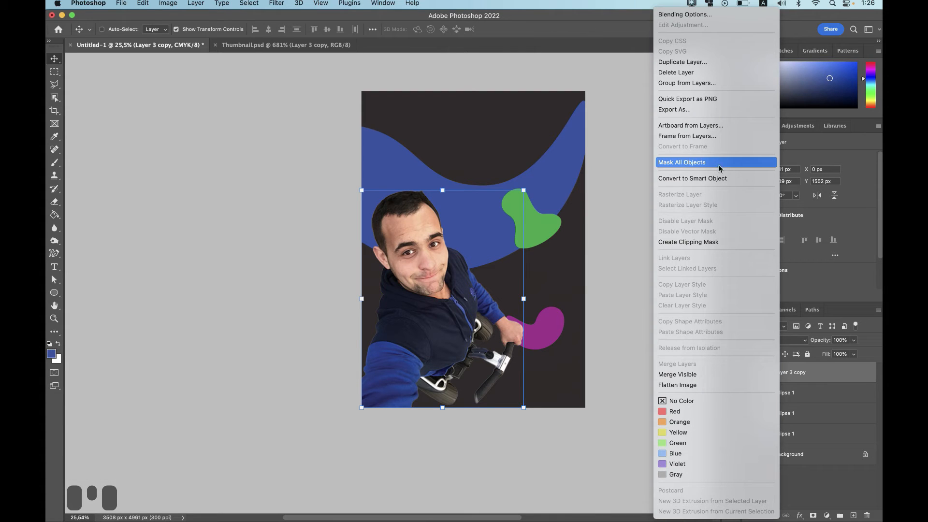
click(722, 178)
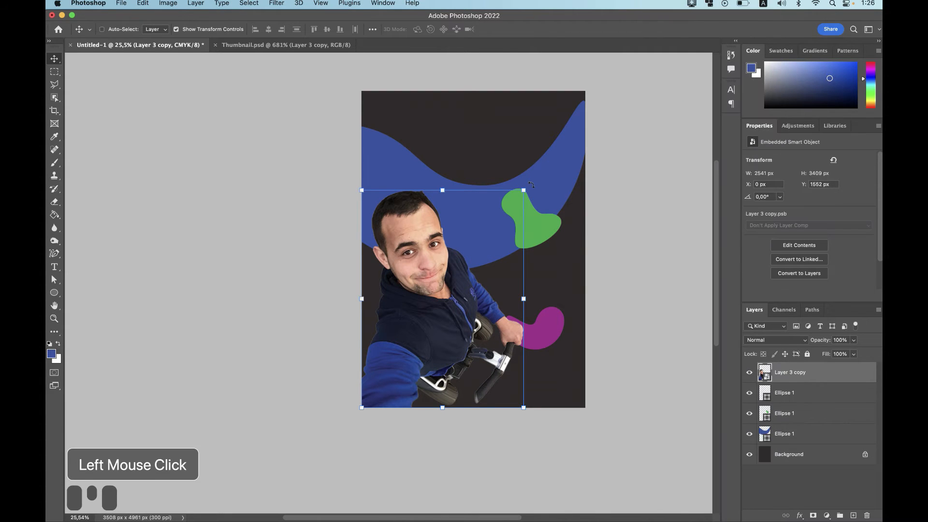
drag(523, 190, 378, 385)
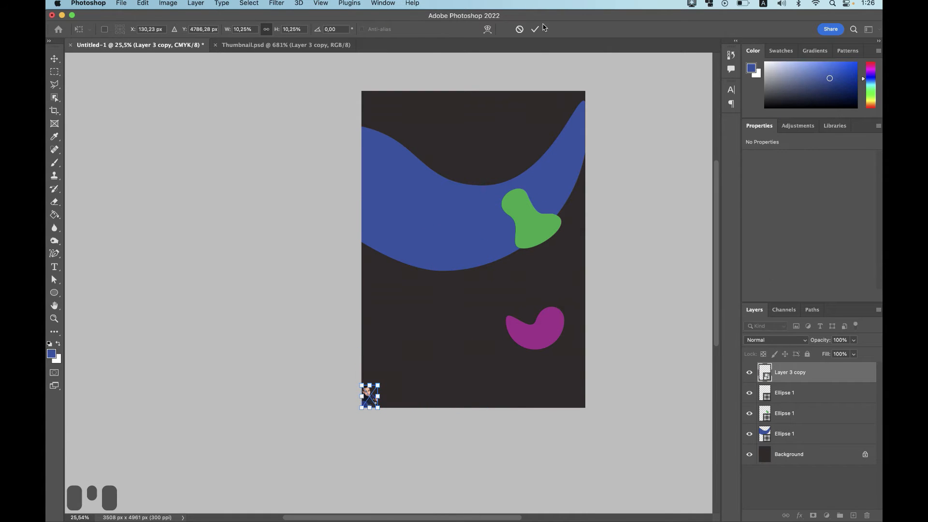
click(535, 29)
- Enlarge the Smart Object cut-out to about 2766 by 3711 px, keeping it anchored at the poster's lower-left corner
scroll(360, 392, up, 5)
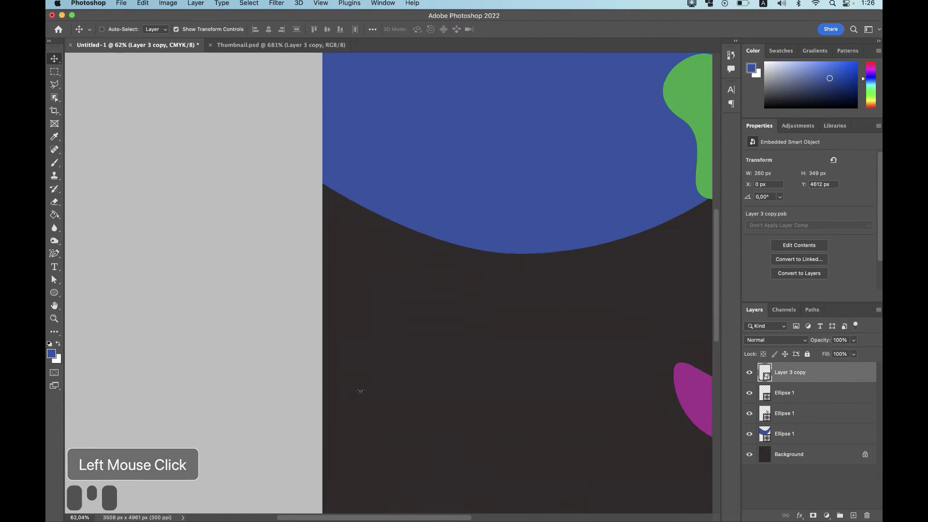
scroll(359, 391, up, 5)
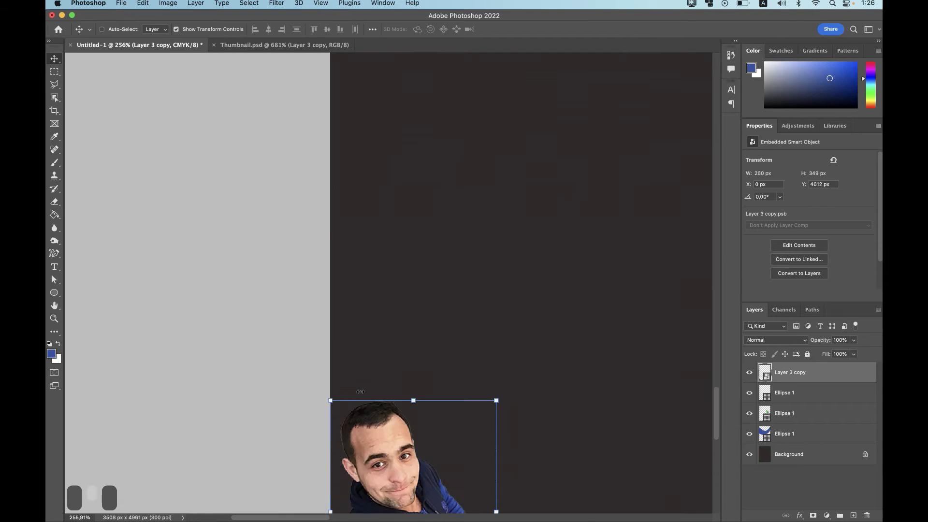
scroll(361, 391, down, 5)
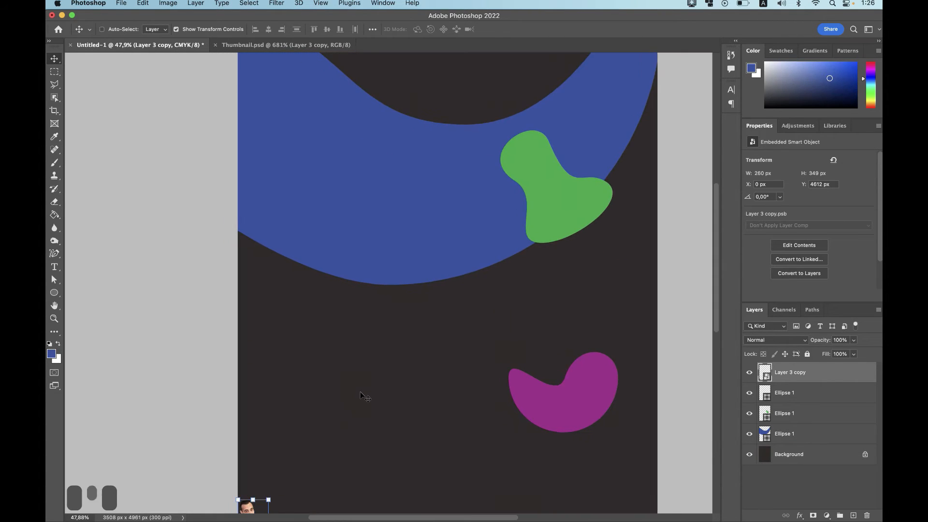
scroll(361, 391, down, 2)
drag(295, 451, 528, 139)
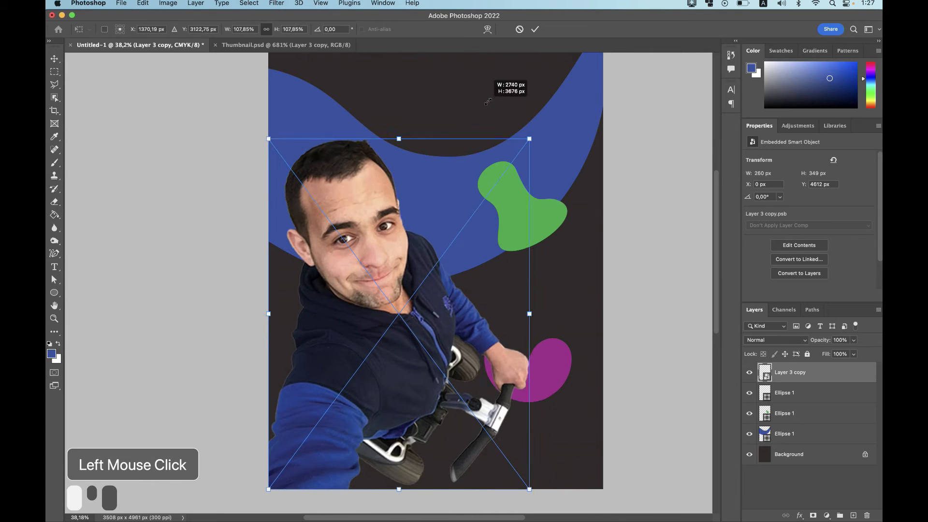
click(535, 29)
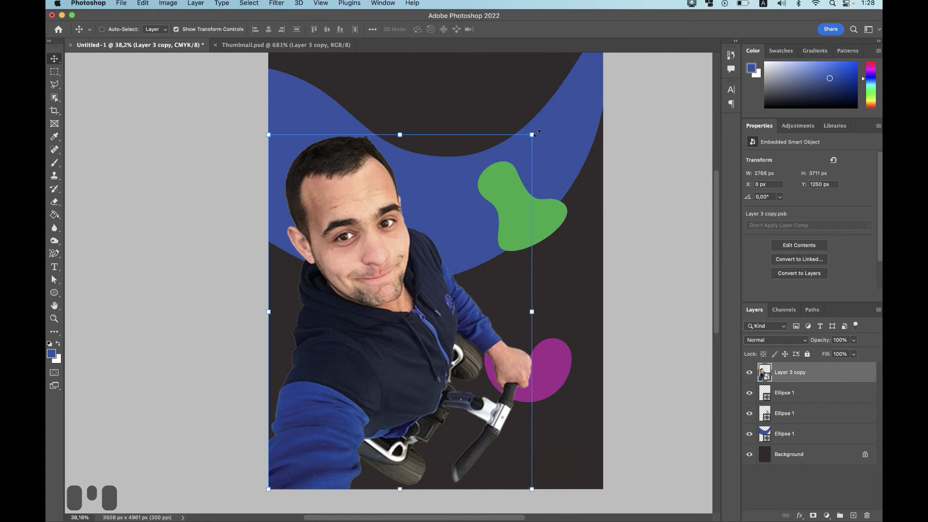
- Rasterize the man's Smart Object layer back into a pixel layer
click(844, 378)
right_click(773, 378)
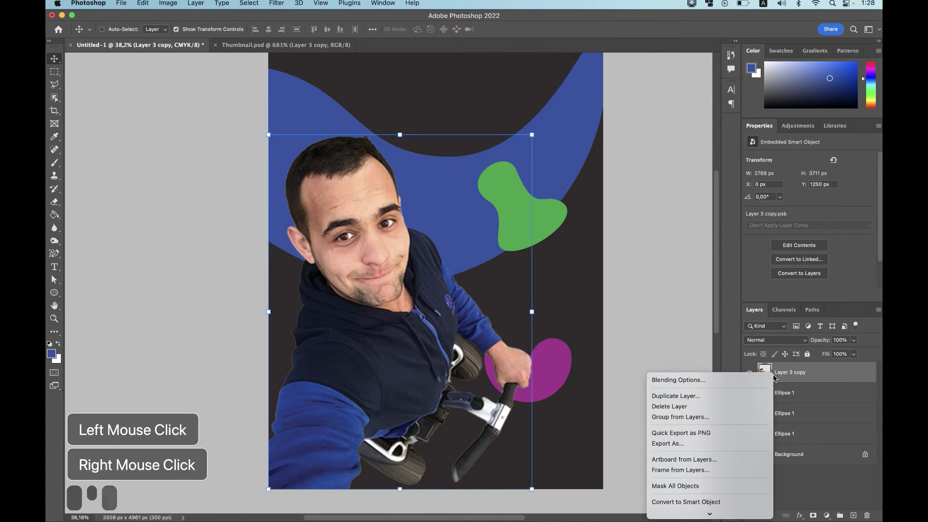
click(715, 488)
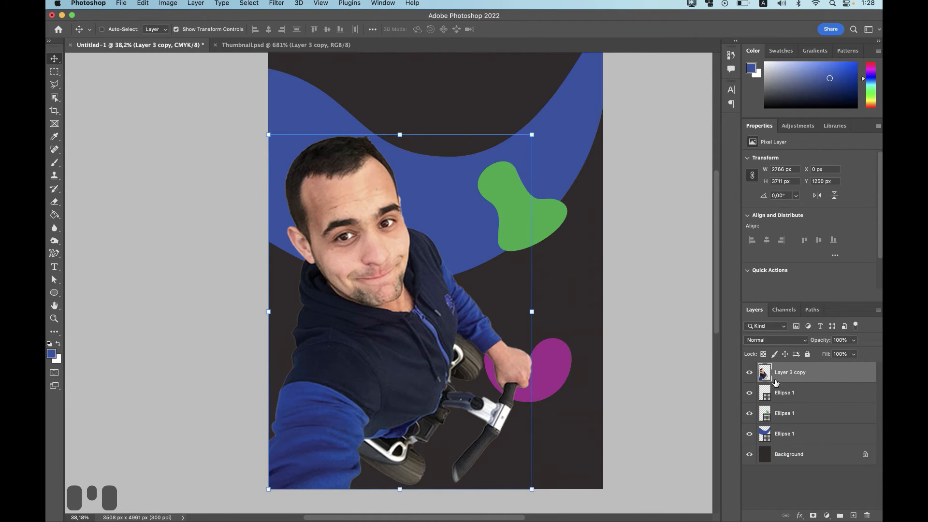
- Scale the rasterized cut-out down to about 108 by 145 px in the poster's lower-left corner
drag(532, 135, 290, 459)
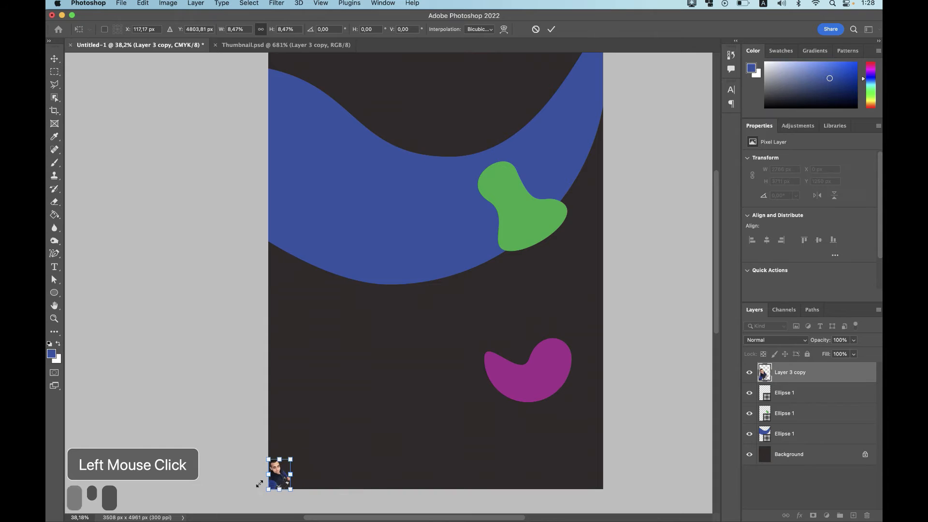
scroll(259, 483, up, 5)
key(Return)
- Examine the pixel detail of the small rasterized cut-out at high magnification
scroll(352, 329, up, 10)
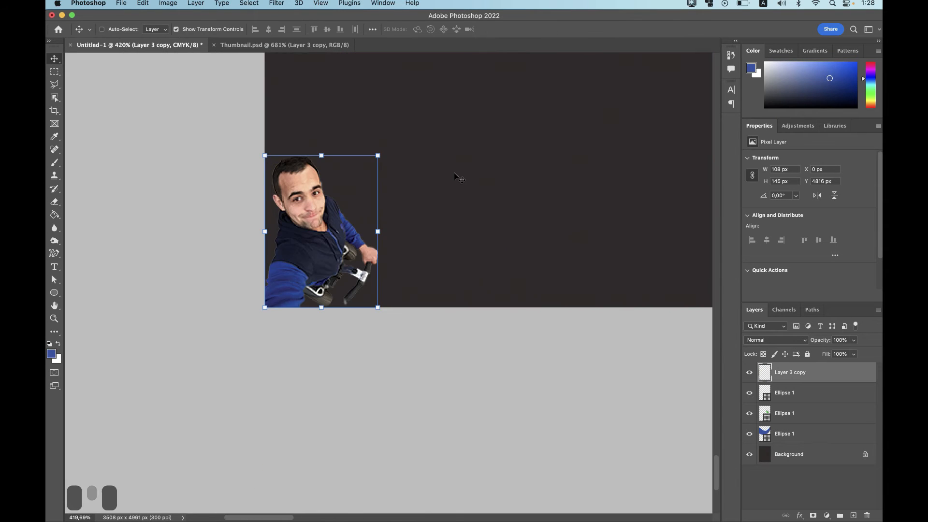
scroll(454, 176, up, 2)
scroll(454, 176, left, 10)
scroll(453, 175, right, 8)
scroll(259, 131, up, 3)
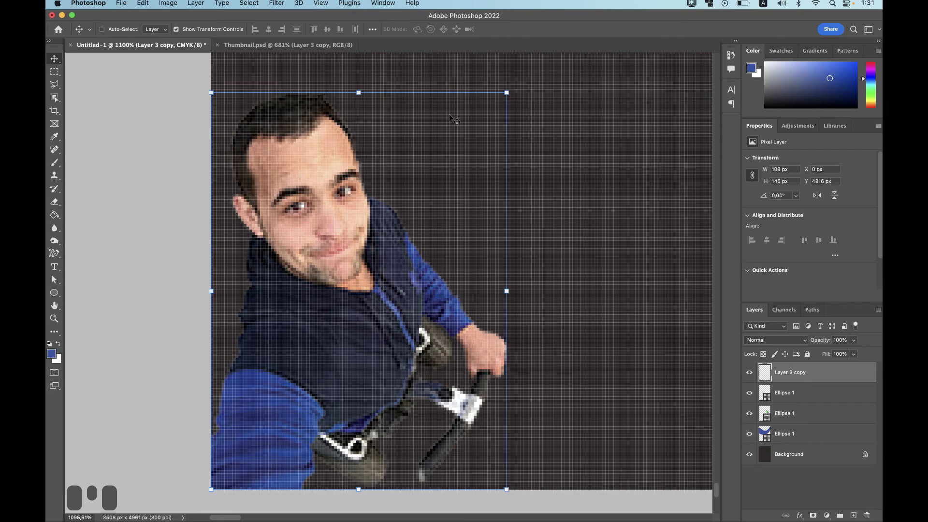
scroll(459, 250, up, 1)
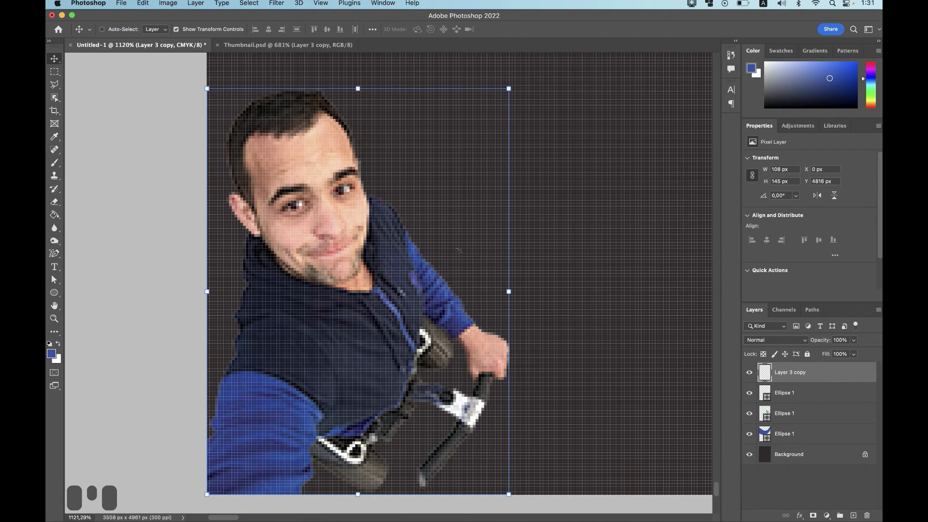
scroll(458, 252, down, 5)
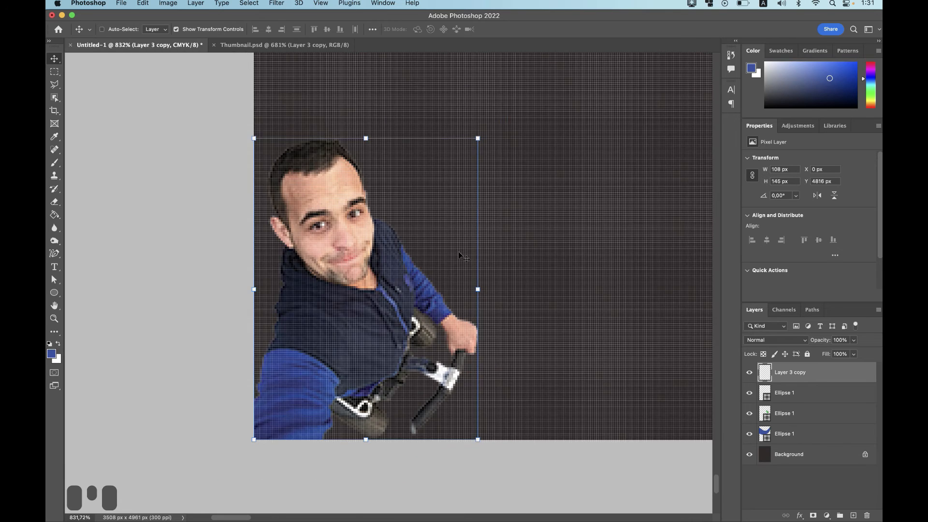
scroll(453, 276, down, 10)
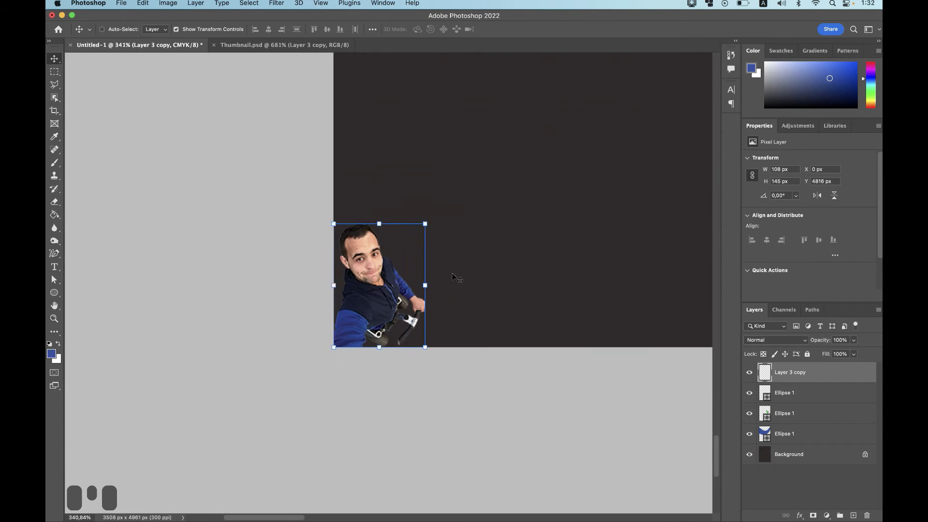
scroll(452, 276, down, 1)
scroll(453, 276, up, 10)
scroll(452, 276, right, 6)
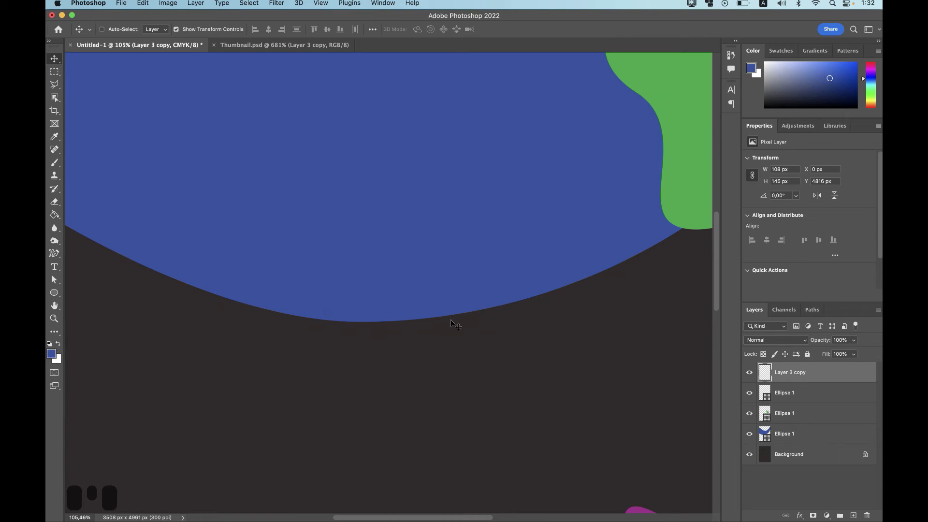
- Undo the scaling and rasterization of the man's cut-out to restore the large Smart Object
scroll(505, 310, down, 5)
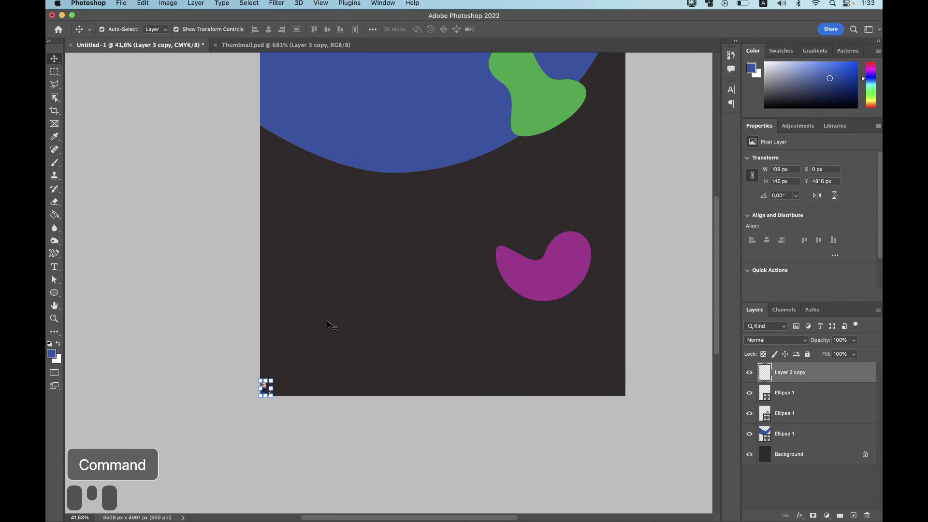
key(super+z)
scroll(396, 309, down, 3)
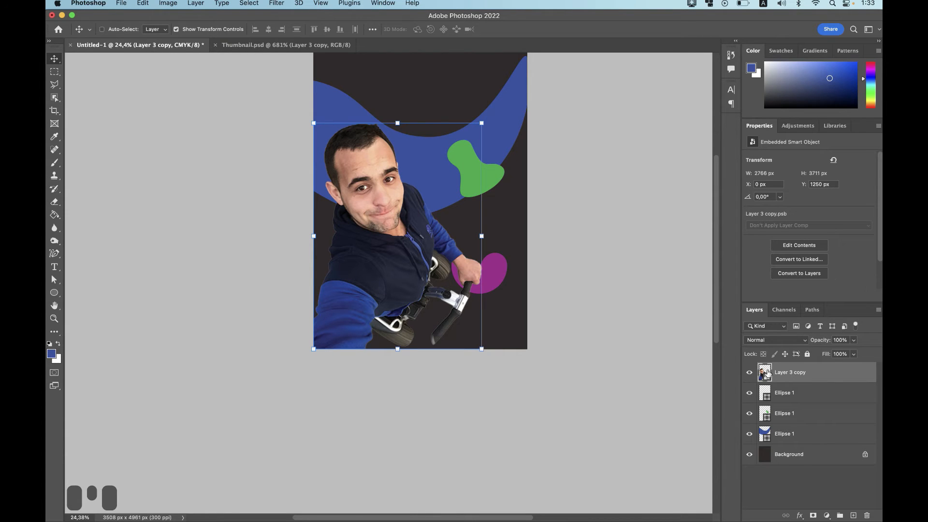
- Scale the man's Smart Object down proportionally to about 2343 by 3143 px, keeping it anchored in the poster's lower-left corner
drag(481, 123, 452, 153)
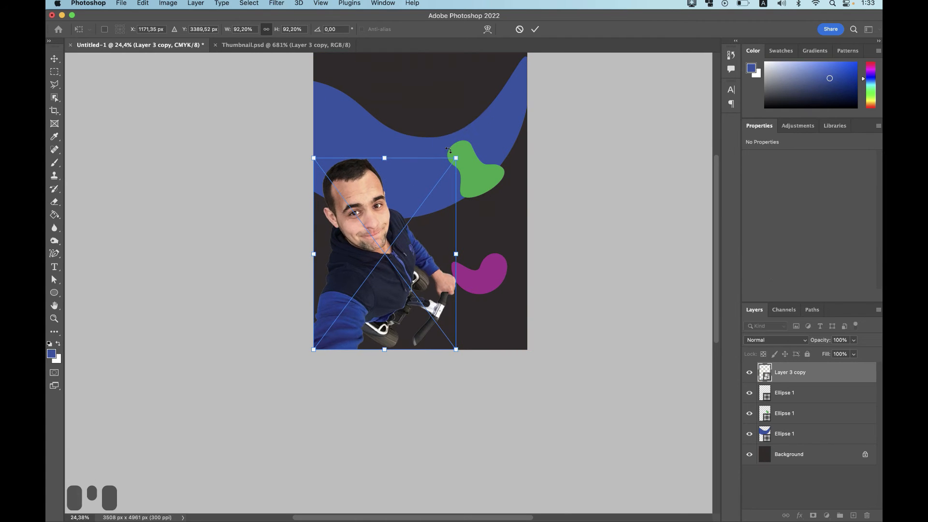
click(535, 29)
scroll(386, 221, down, 3)
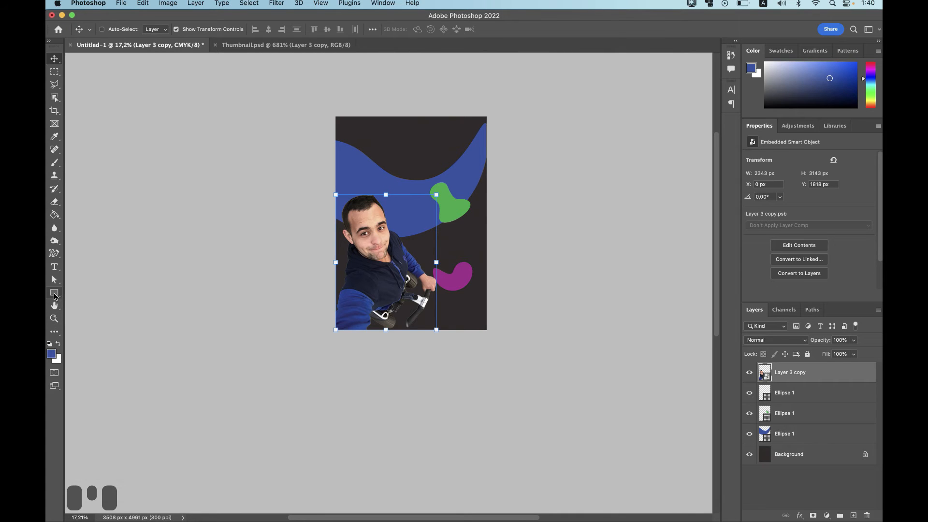
click(54, 294)
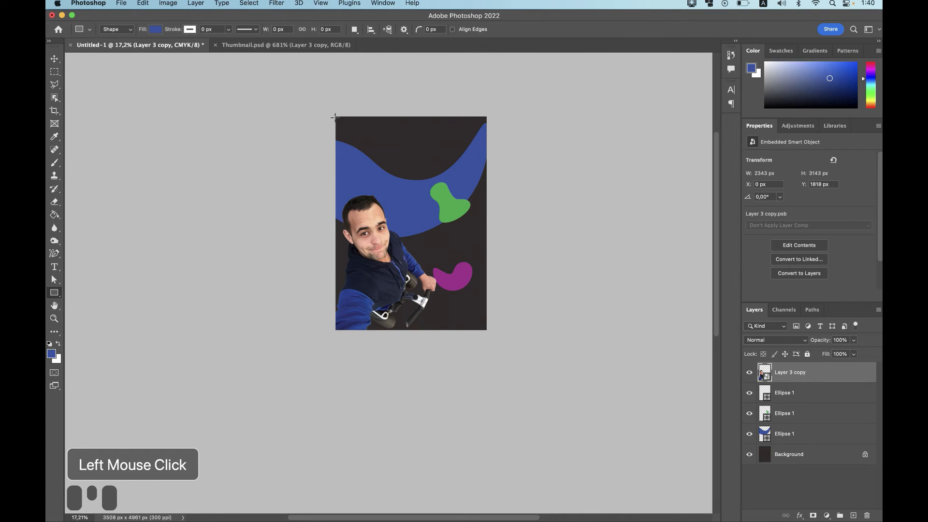
drag(339, 119, 461, 229)
drag(468, 288, 482, 326)
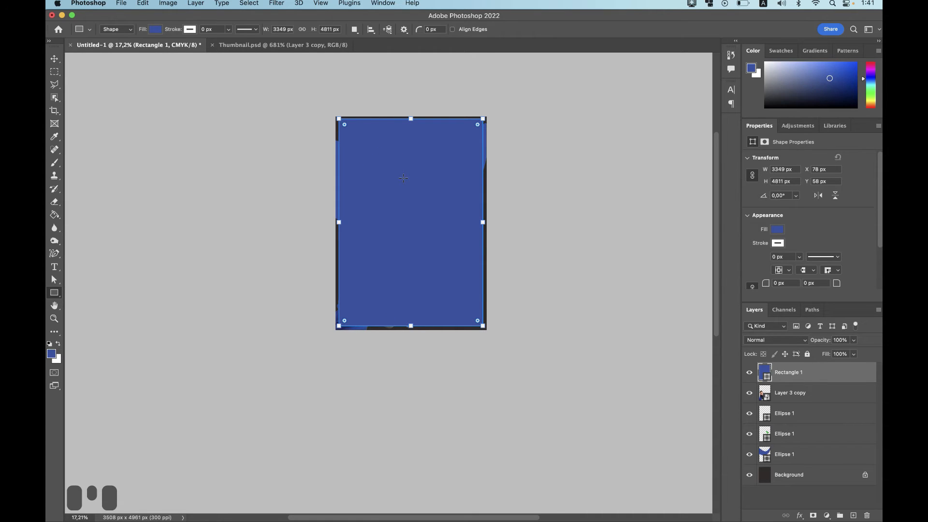
key(BackSpace)
- Show the rulers around the poster canvas
click(320, 3)
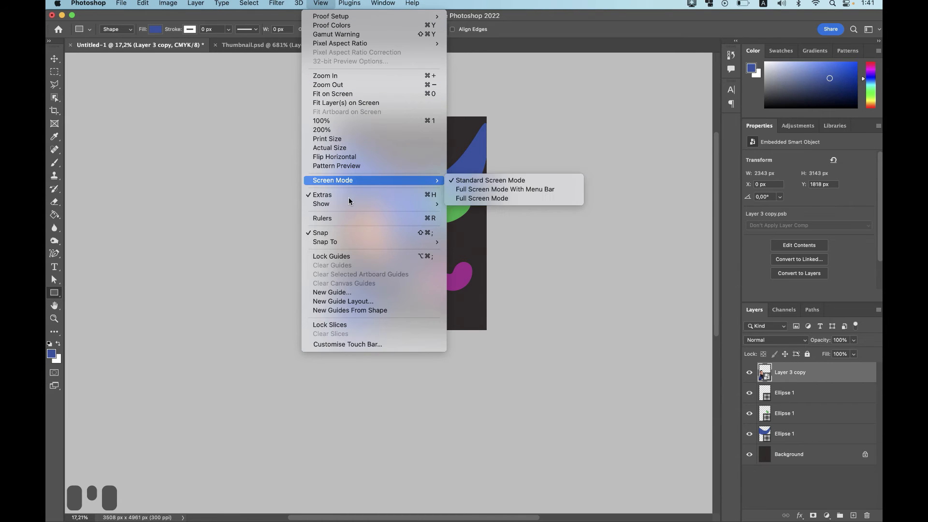
click(345, 220)
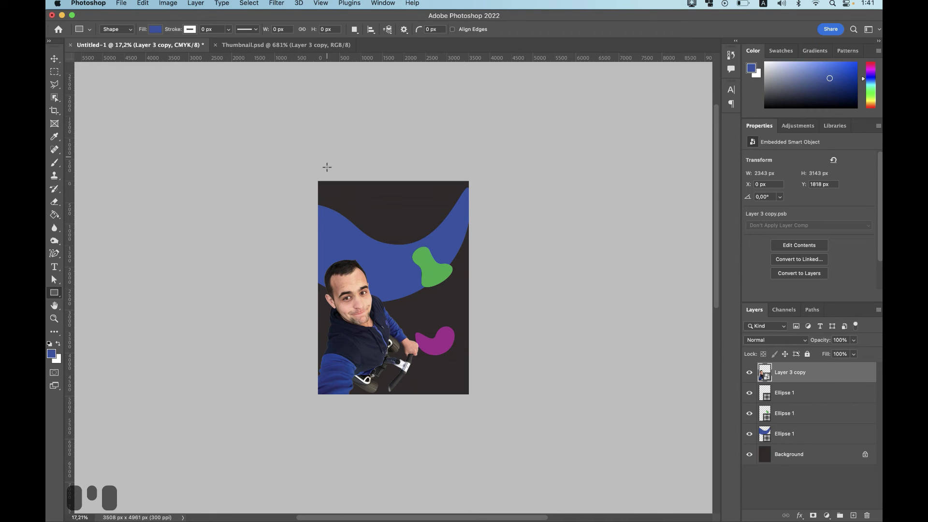
key(shift+ctrl)
- Add a vertical guide at 200 px to mark the poster's left margin
click(349, 3)
mouse_move(321, 3)
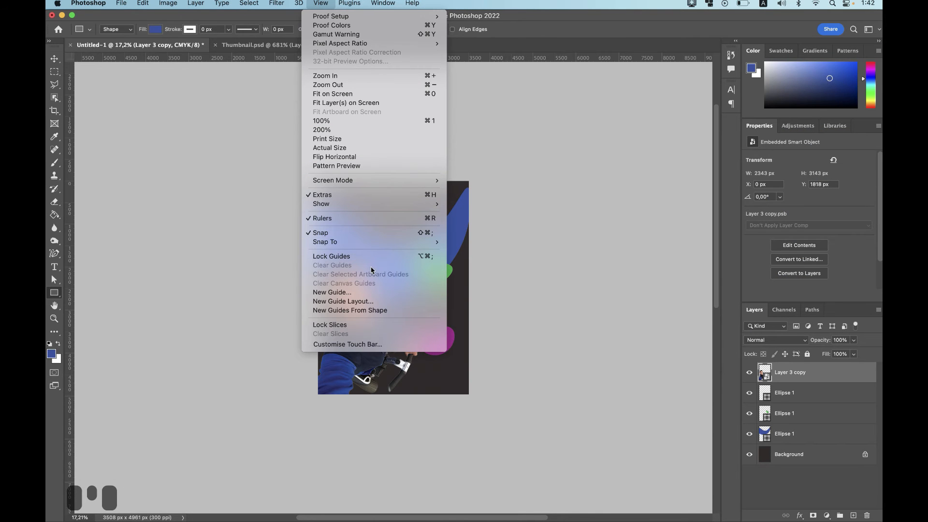
click(364, 292)
key(BackSpace)
key(super+z)
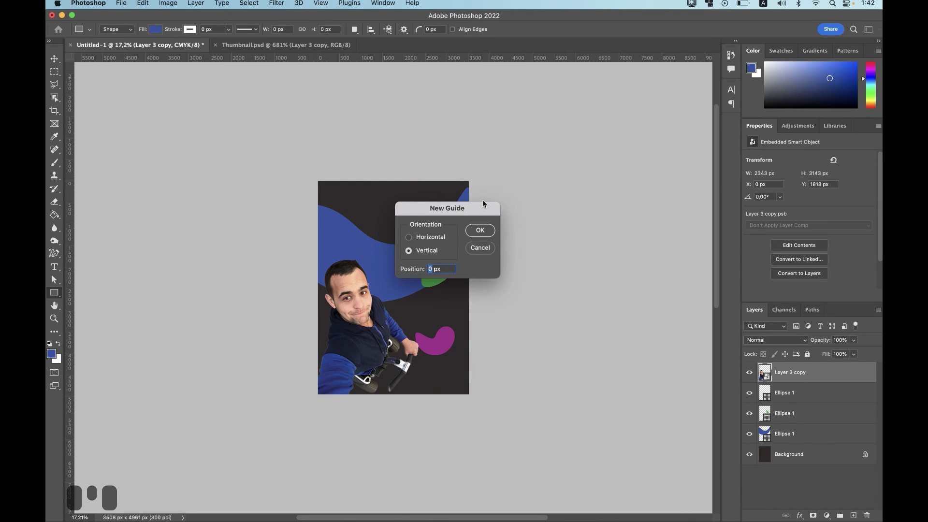
text(200)
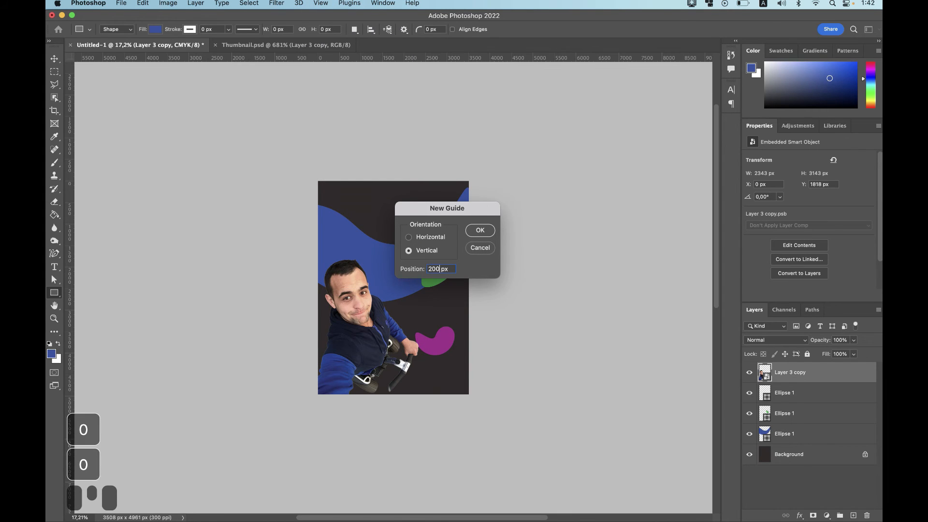
click(480, 230)
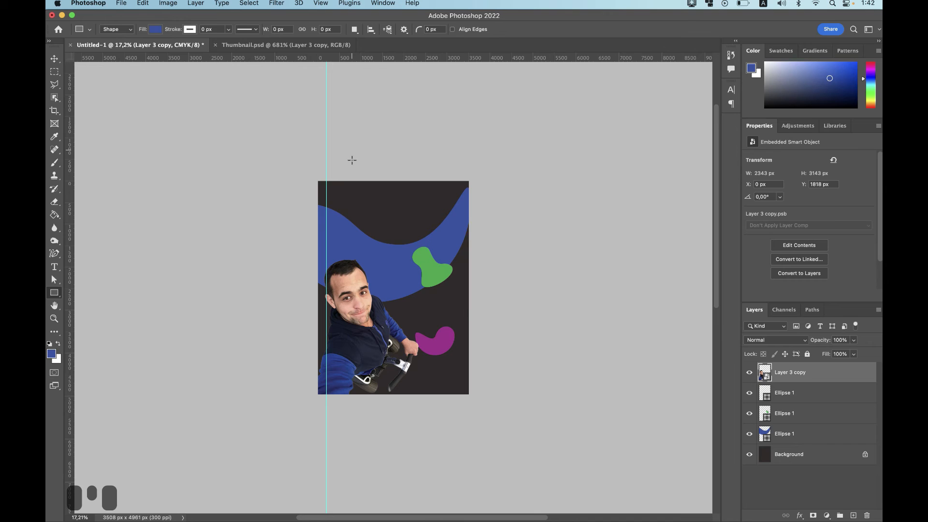
- Add a vertical guide at 3308 px to mark the poster's right margin
click(319, 4)
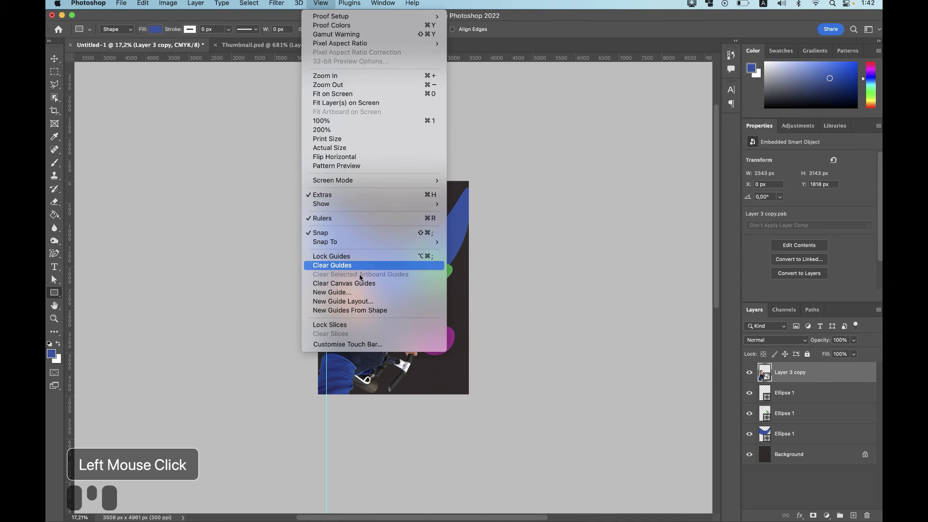
click(354, 294)
key(BackSpace)
key(BackSpace)
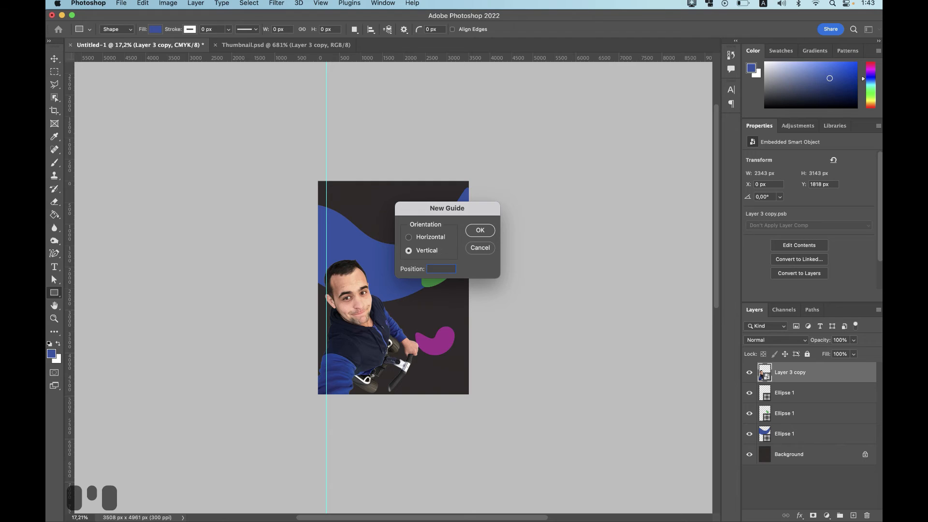
text(350)
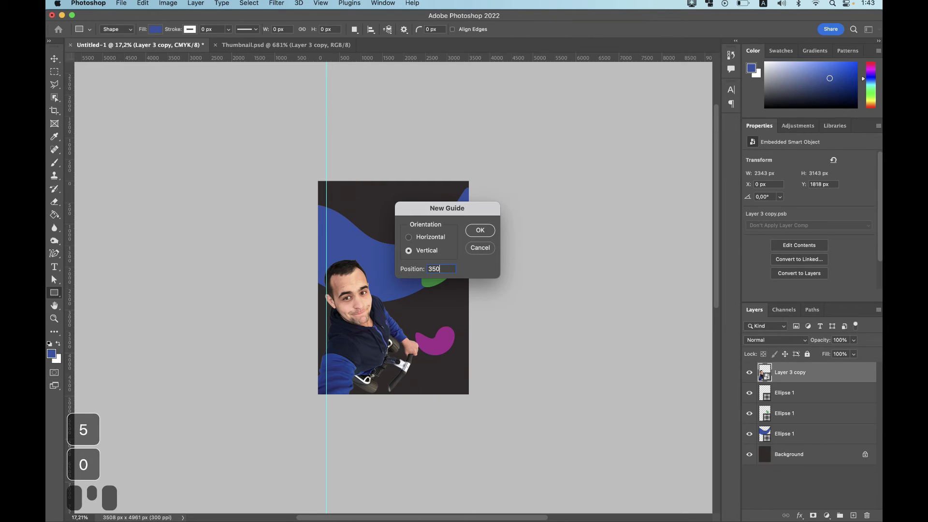
text(8-)
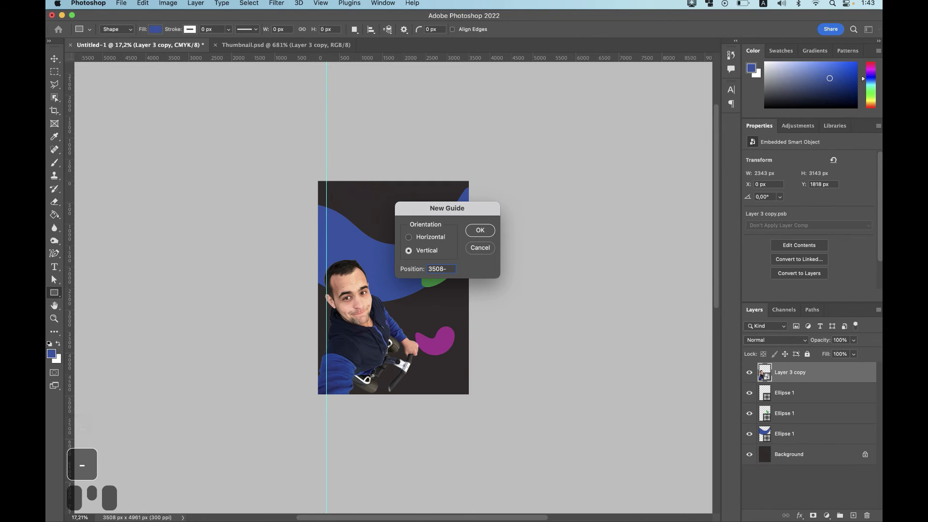
text(200)
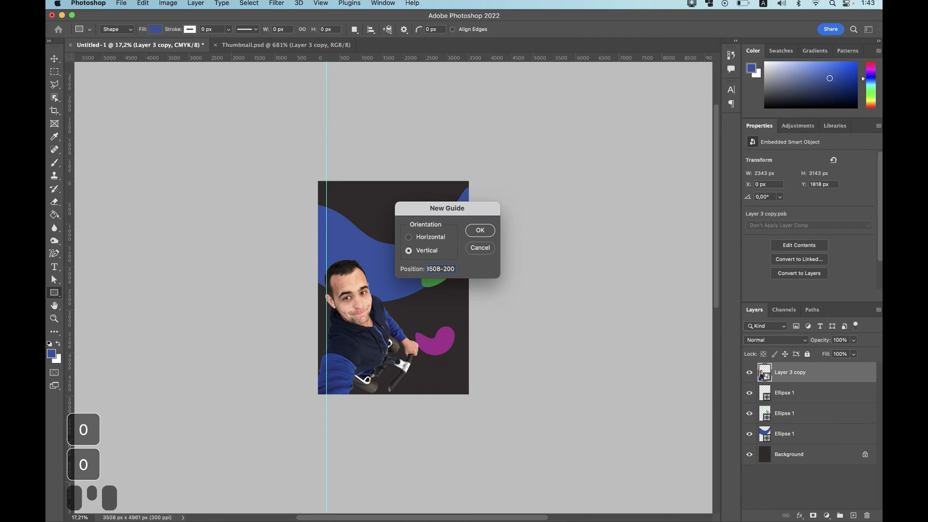
key(BackSpace)
key(BackSpace)
key(BackSpace)
key(BackSpace)
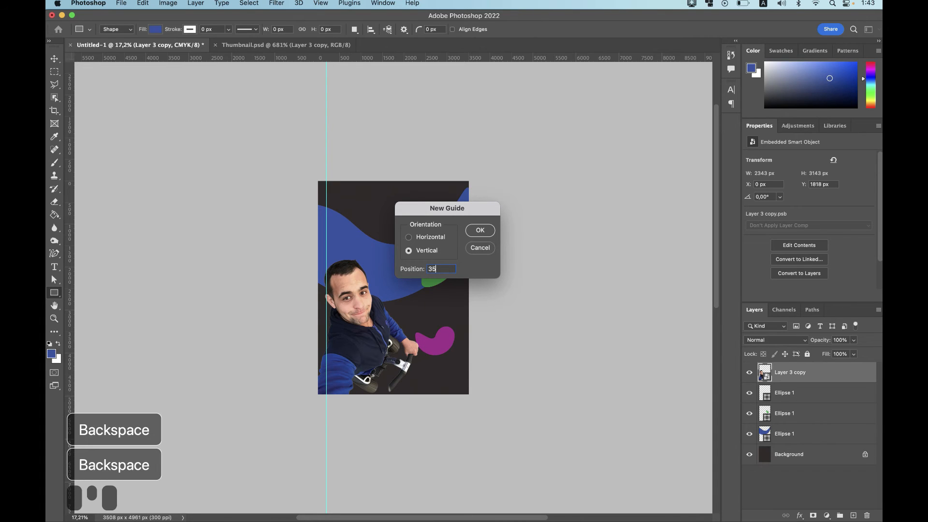
text(308)
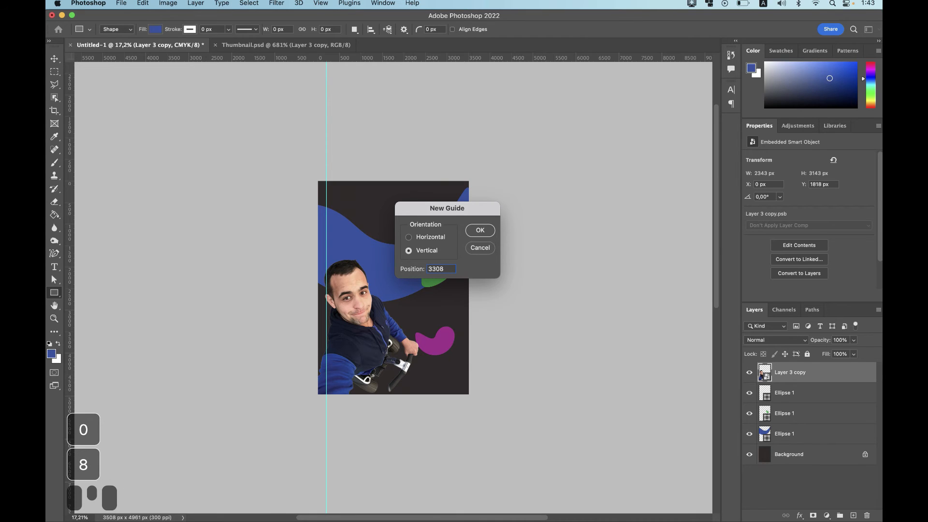
key(Return)
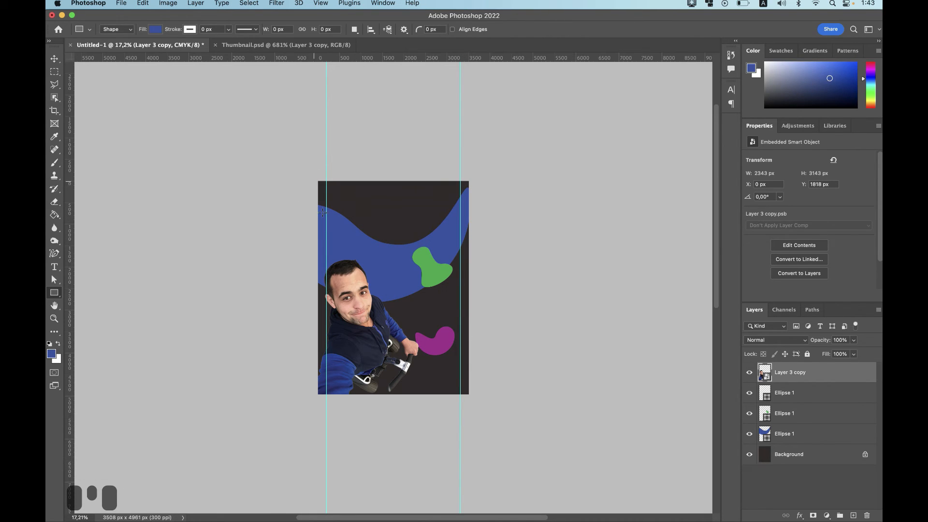
- Add a horizontal guide at 200 px to mark the poster's top margin
click(320, 3)
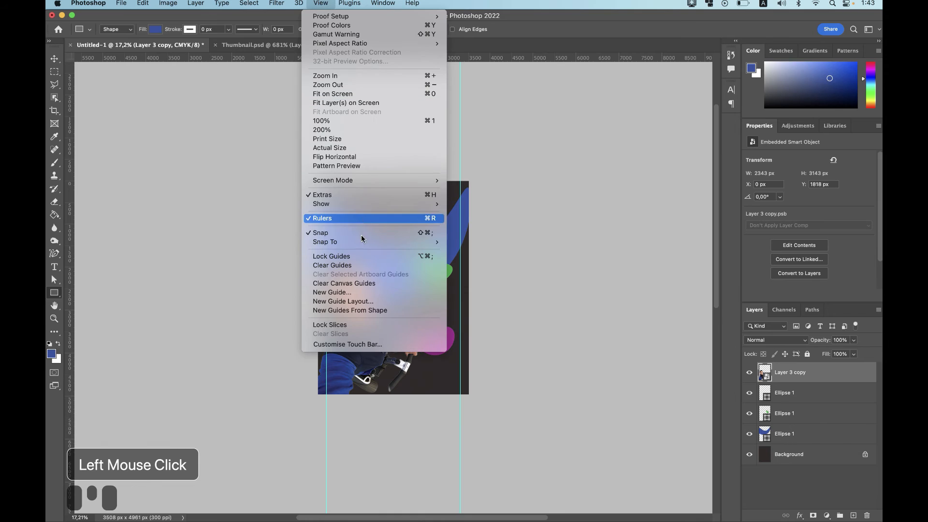
click(356, 297)
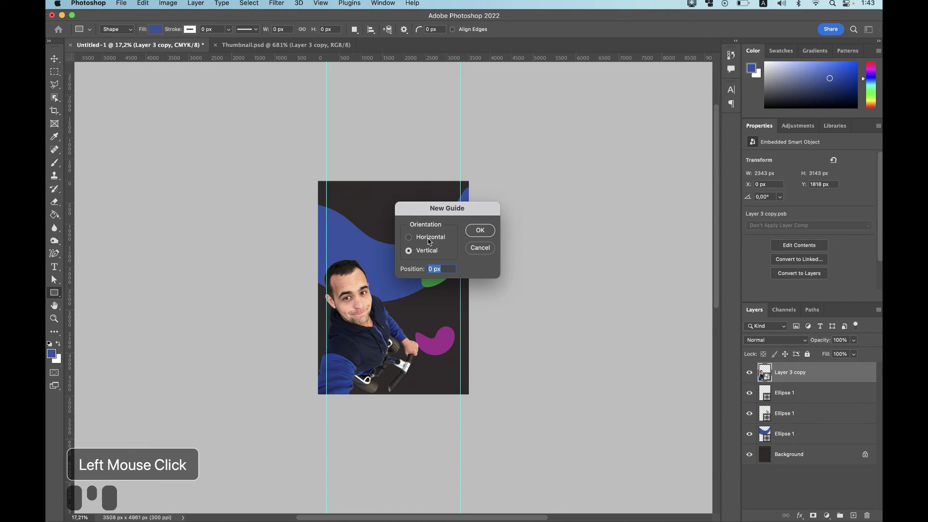
click(429, 239)
click(432, 270)
key(BackSpace)
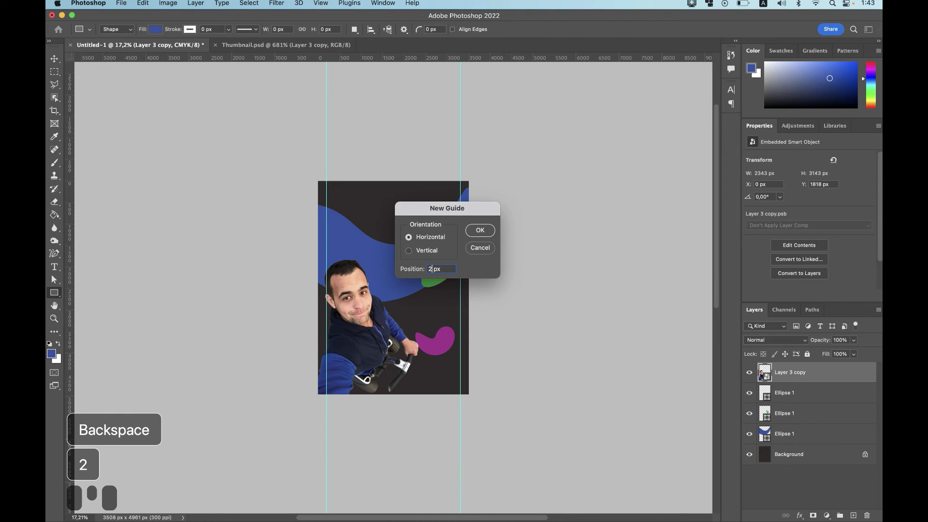
text(200)
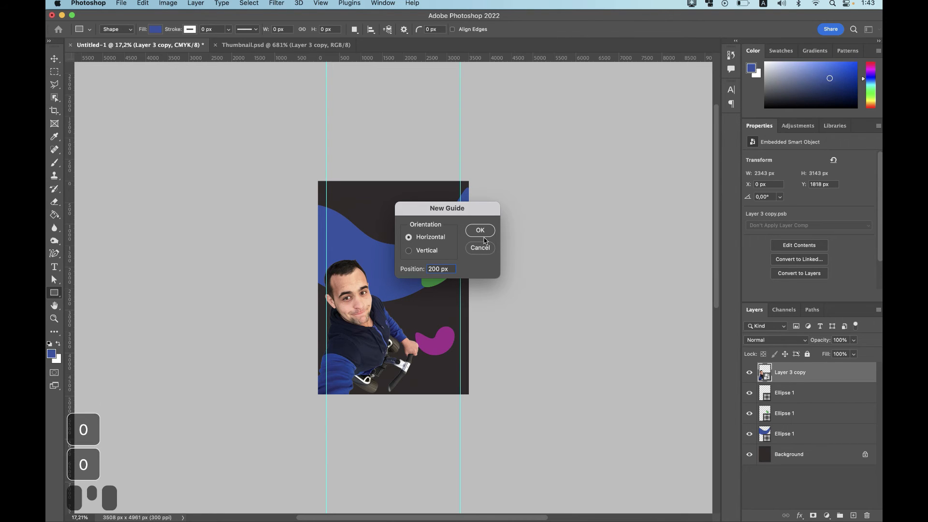
click(471, 231)
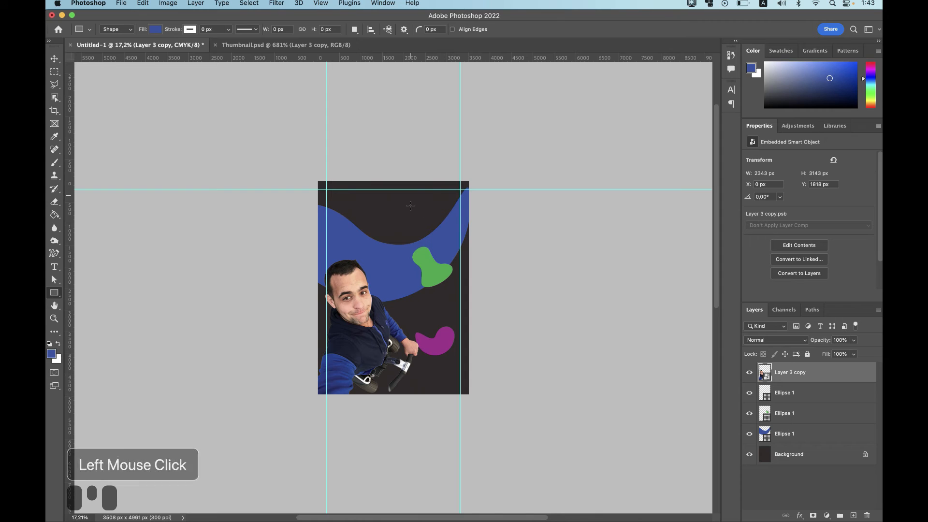
- Add a horizontal guide at 4761 px to mark the poster's bottom margin
key(ctrl+shift)
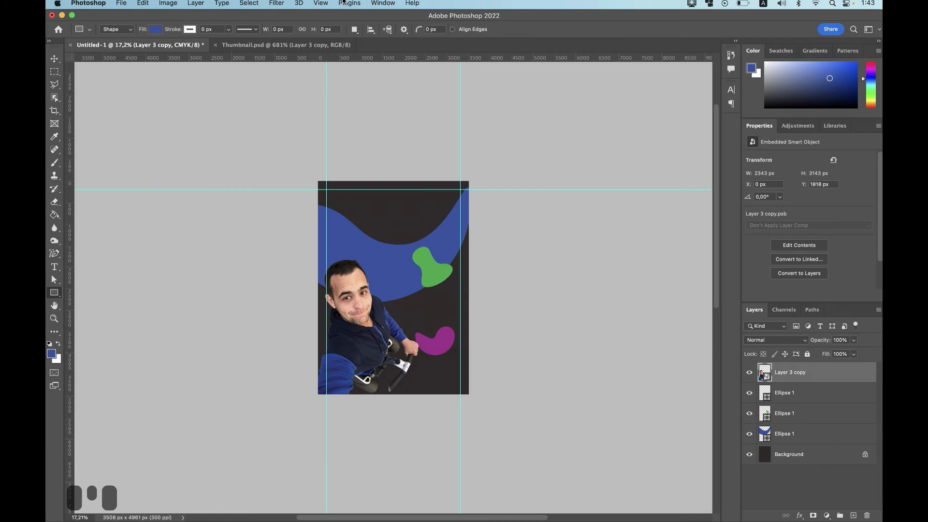
click(328, 7)
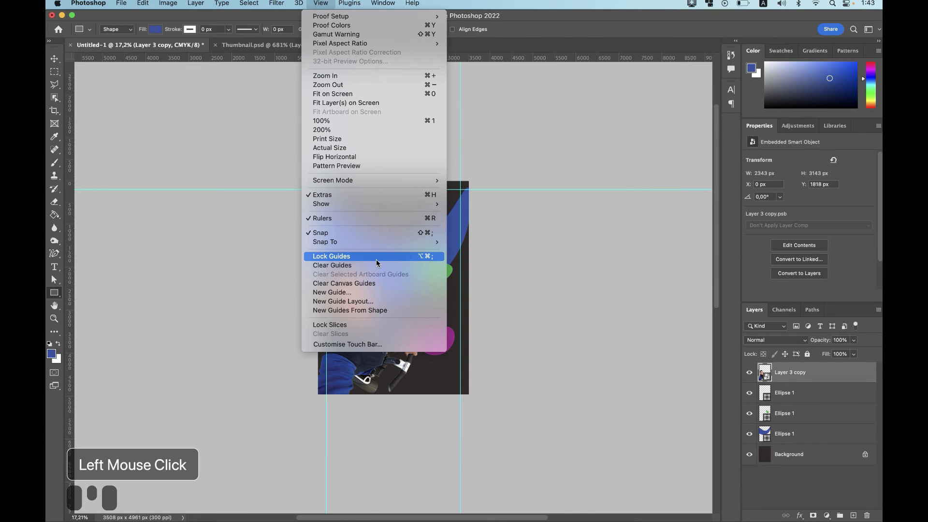
click(367, 291)
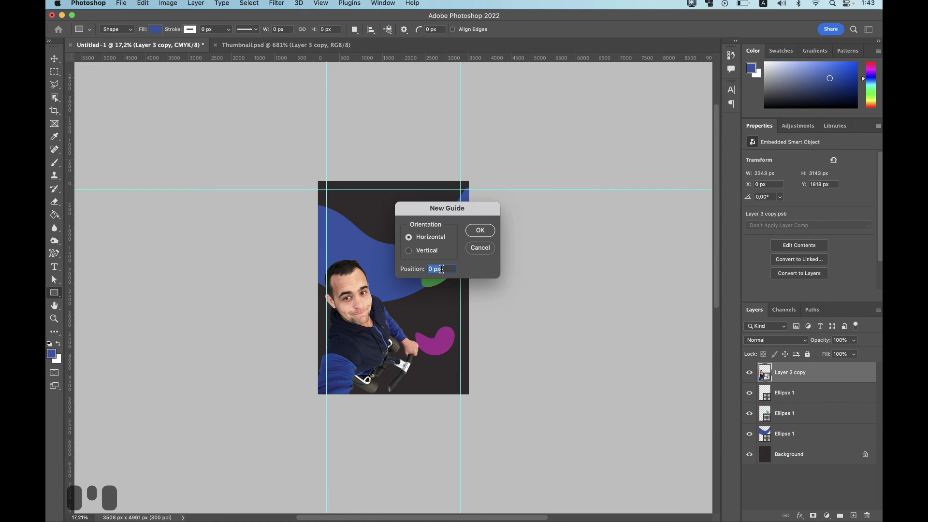
text(49)
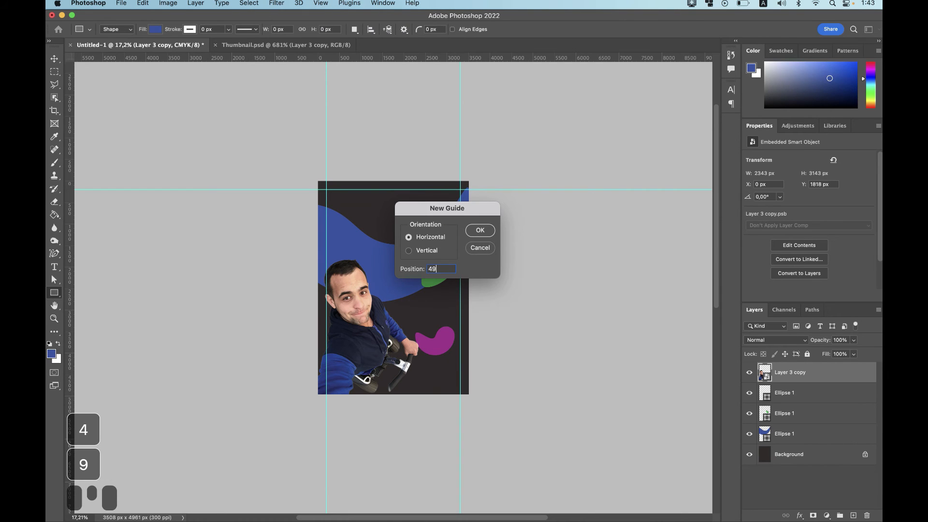
text(61-)
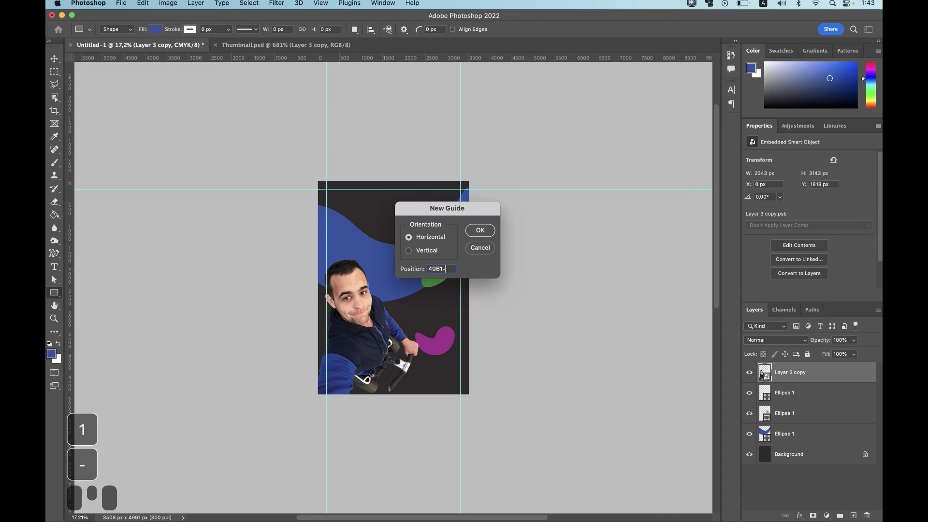
text(2)
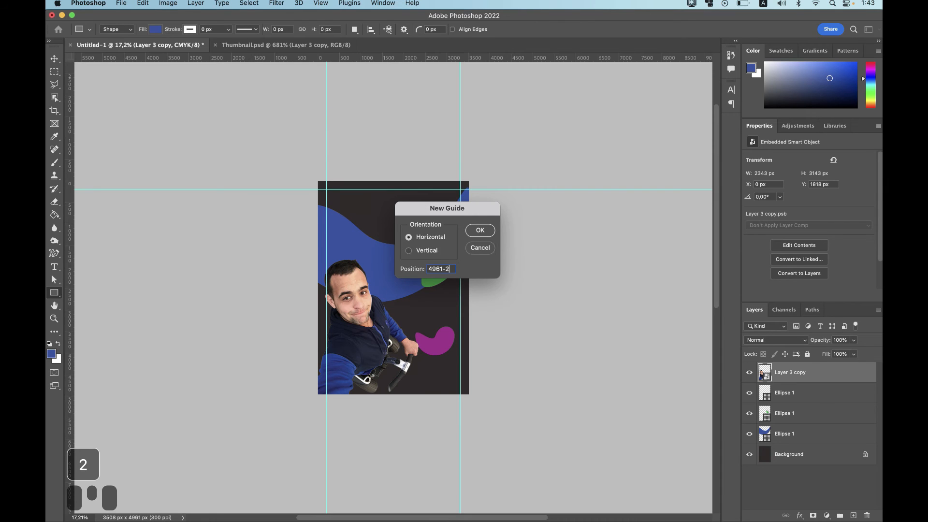
text(00)
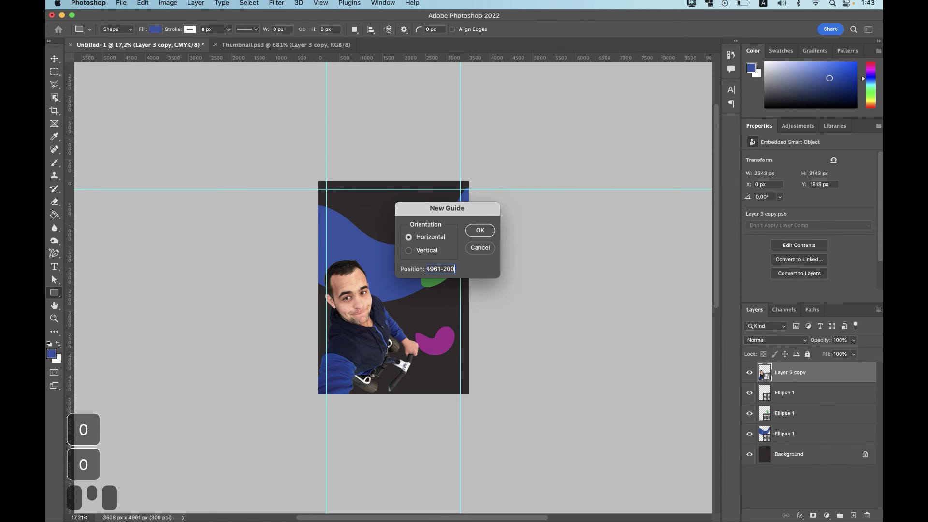
double_click(434, 272)
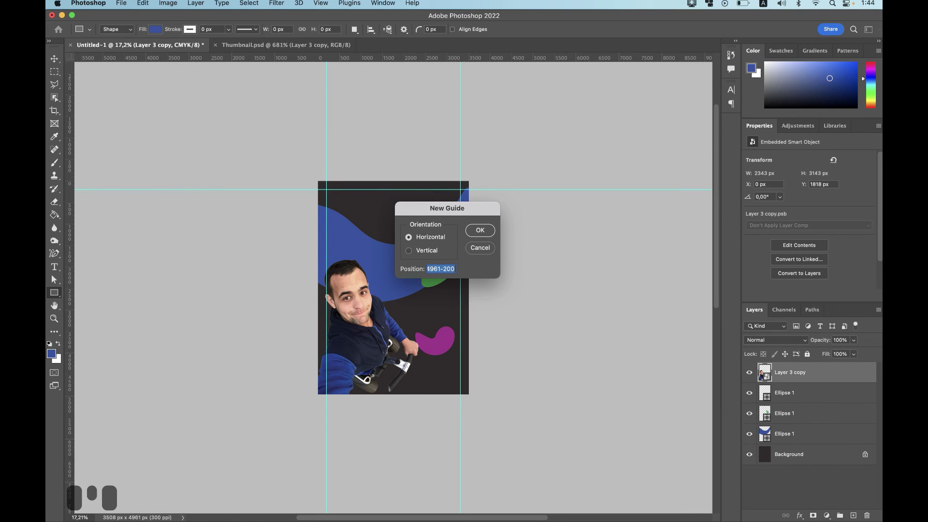
text(47)
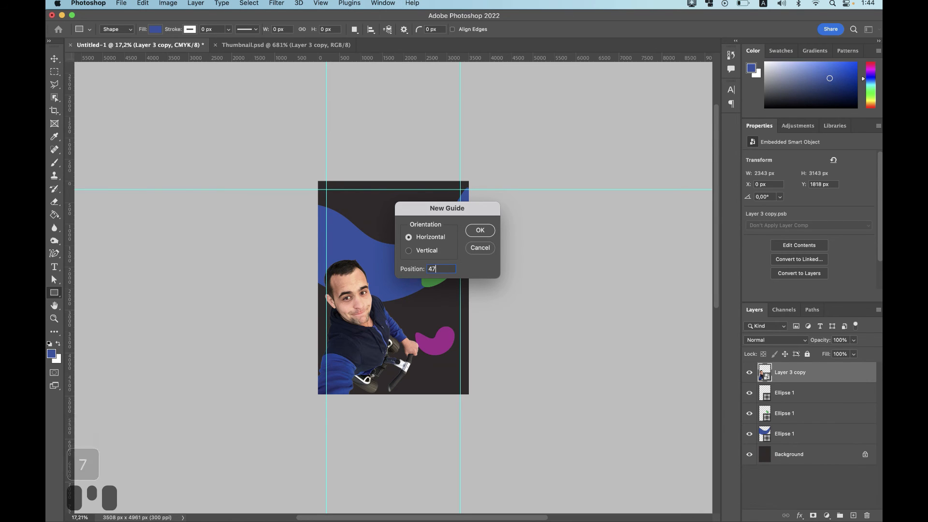
text(61)
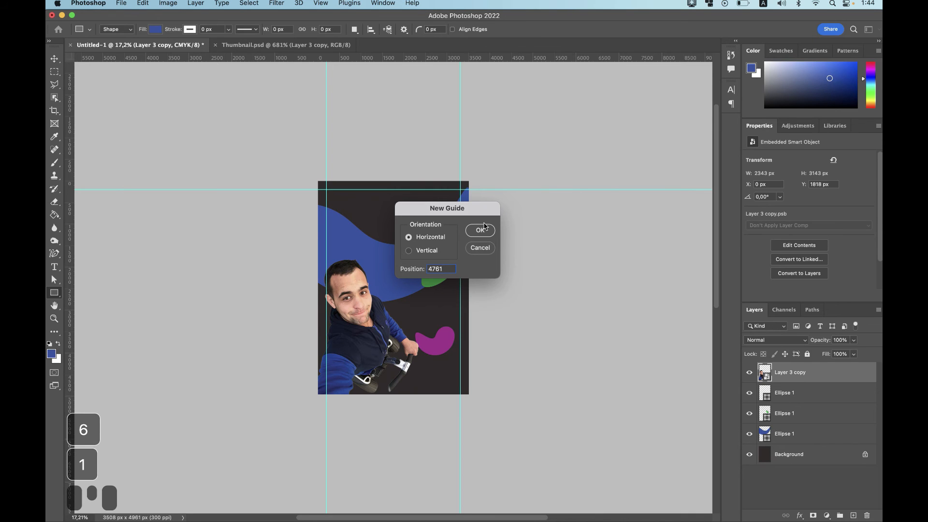
click(484, 226)
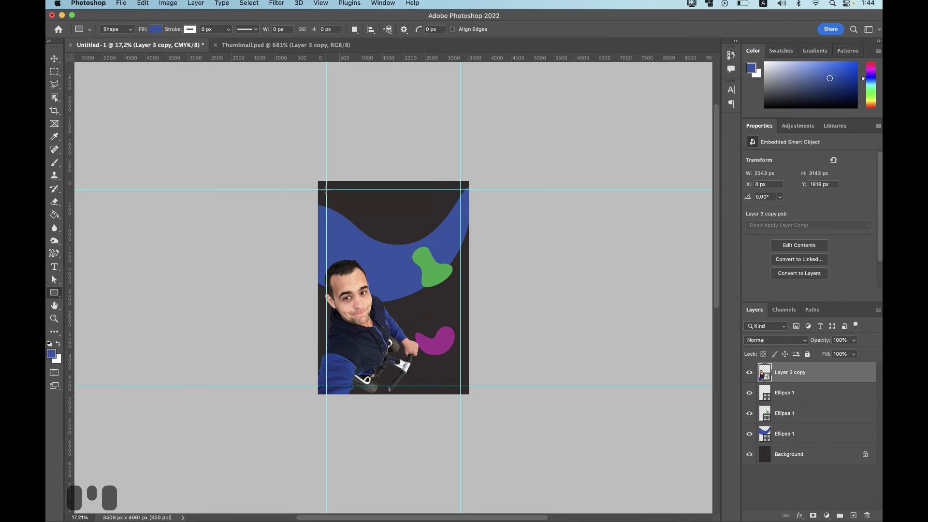
key(super+0)
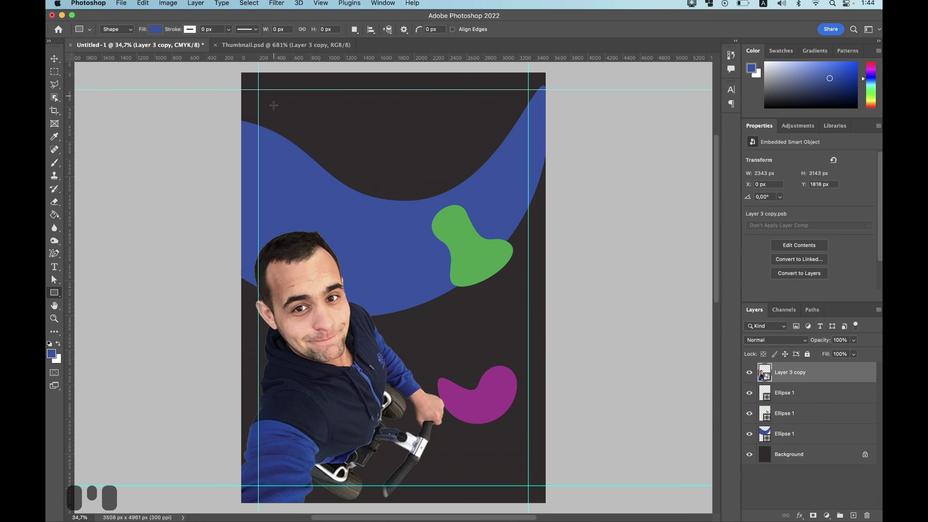
- Draw a 3108 × 4561 px rectangle along the four margin guides and set its fill to none
drag(258, 89, 527, 485)
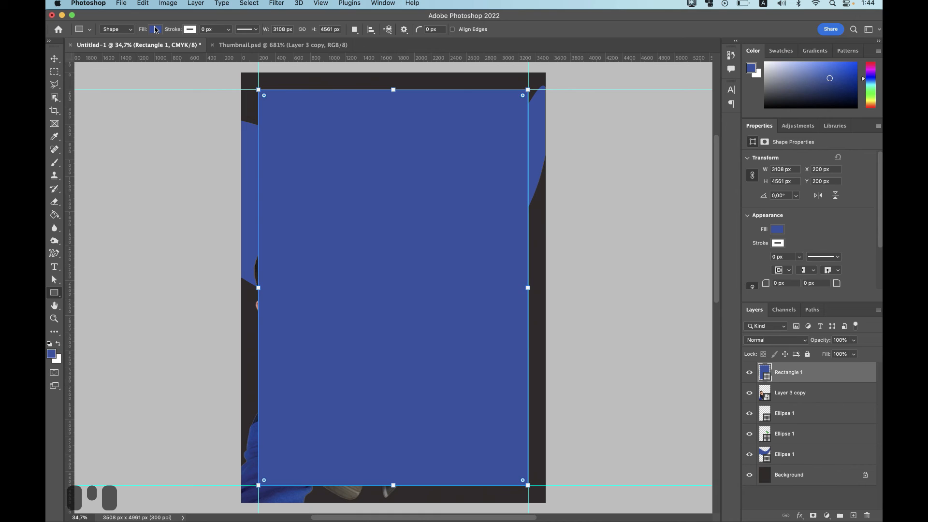
click(156, 30)
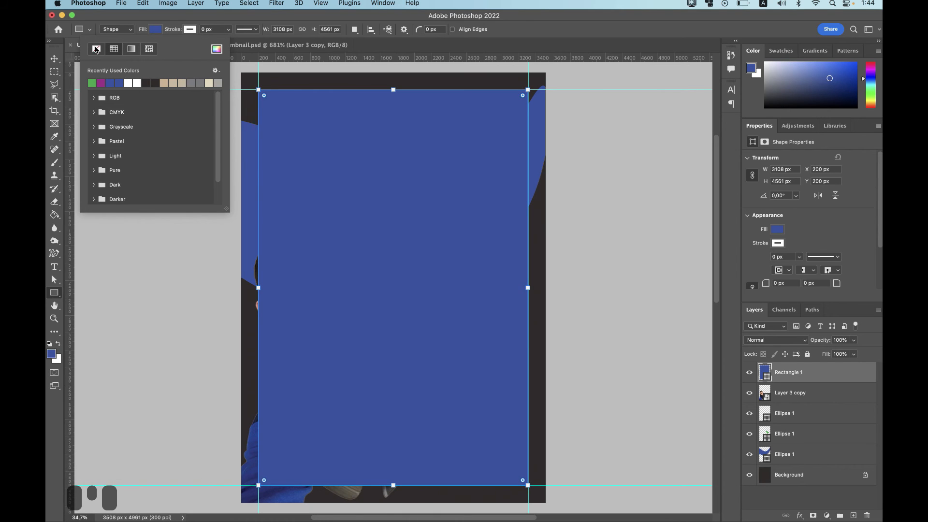
click(97, 49)
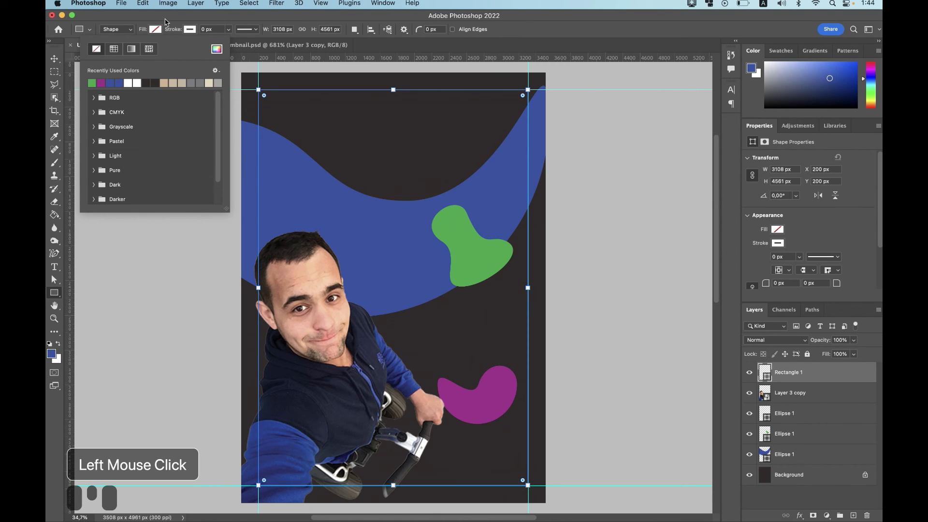
- Give the margin rectangle a 33 px white stroke
click(228, 29)
click(230, 46)
key(Right)
key(Right)
key(BackSpace)
key(BackSpace)
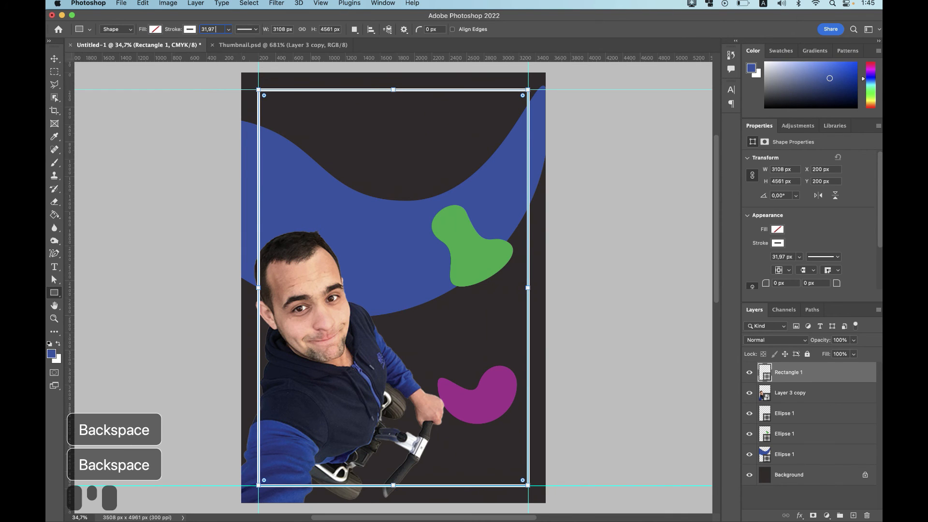
key(BackSpace)
key(BackSpace)
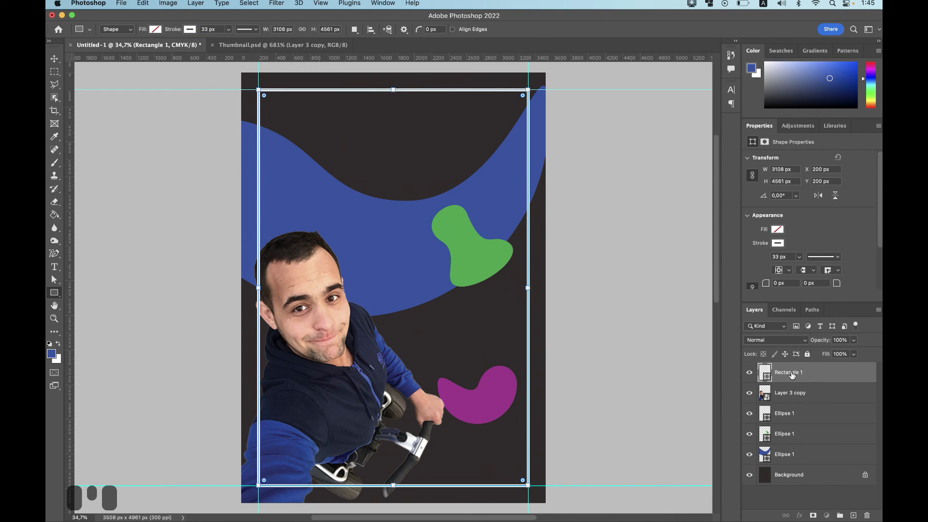
- Move the frame rectangle's layer directly above the Background and clear all guides
drag(790, 374, 795, 467)
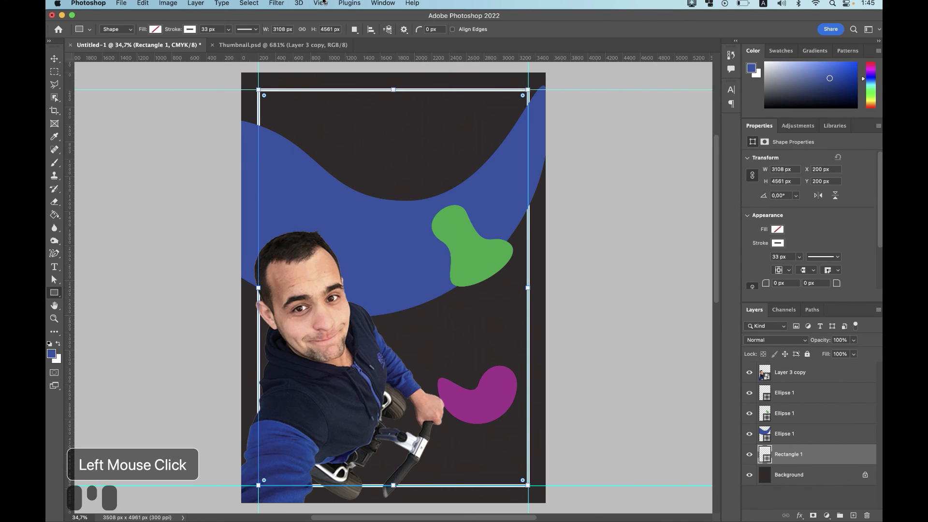
click(322, 3)
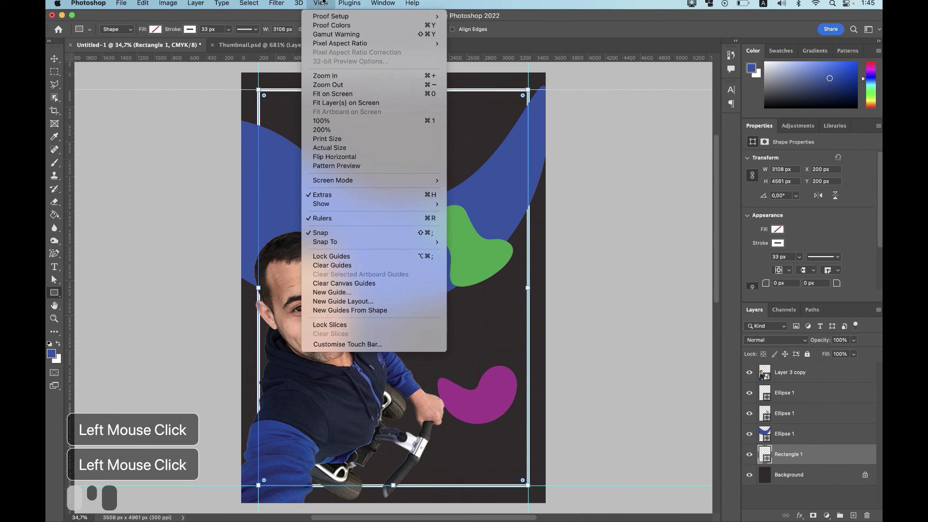
click(389, 266)
key(v)
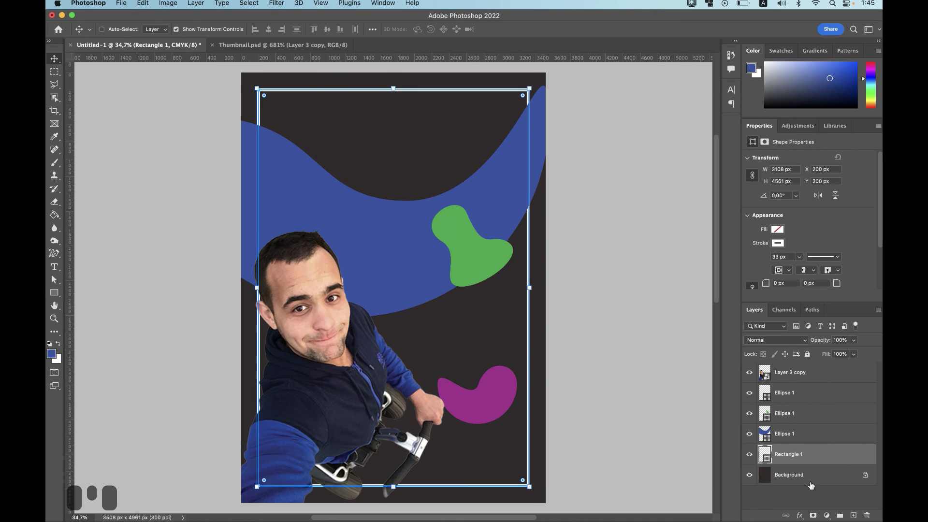
- Shift the man's cut-out slightly down toward the poster's lower-left corner
click(806, 478)
scroll(558, 339, down, 2)
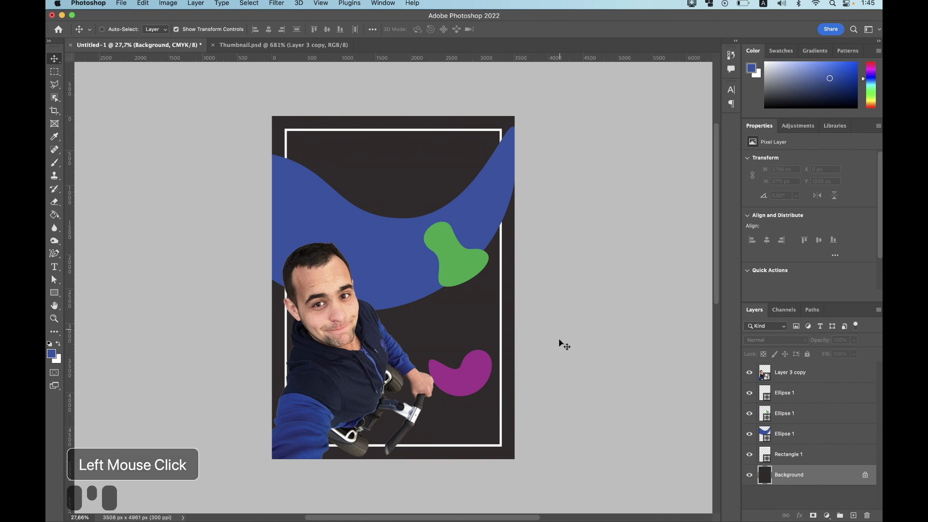
scroll(559, 340, down, 1)
click(806, 380)
key(super+z)
mouse_move(367, 346)
mouse_down()
mouse_move(349, 361)
mouse_move(366, 361)
mouse_up()
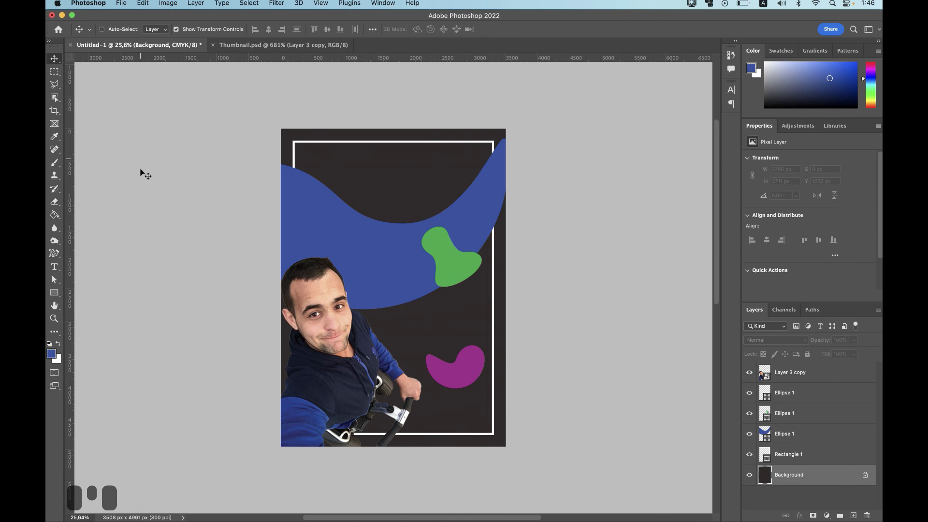
- Create a text box across the dark area inside the frame's upper edge and set the text color to white (ffffff)
click(54, 267)
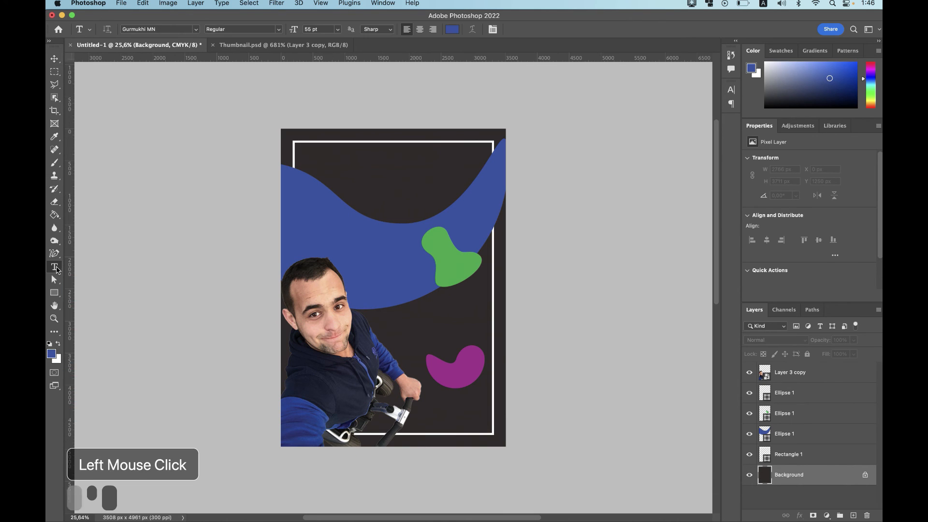
drag(317, 150, 466, 179)
click(453, 30)
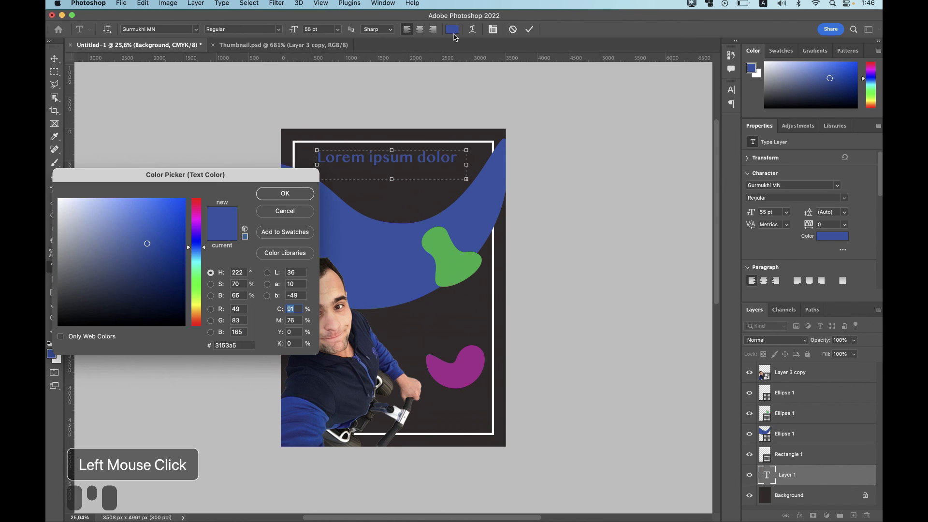
click(59, 199)
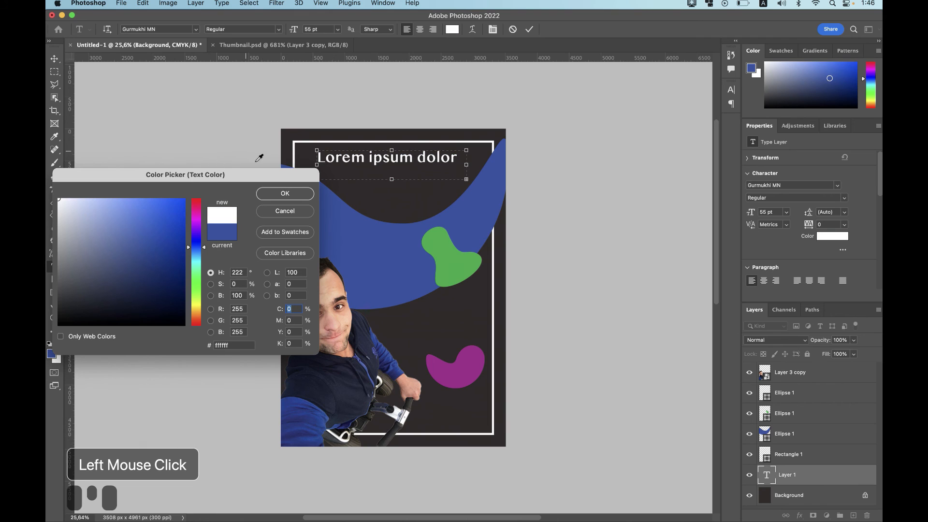
click(285, 194)
- Replace the placeholder text with the title "SEGWAY TRAINING"
click(423, 158)
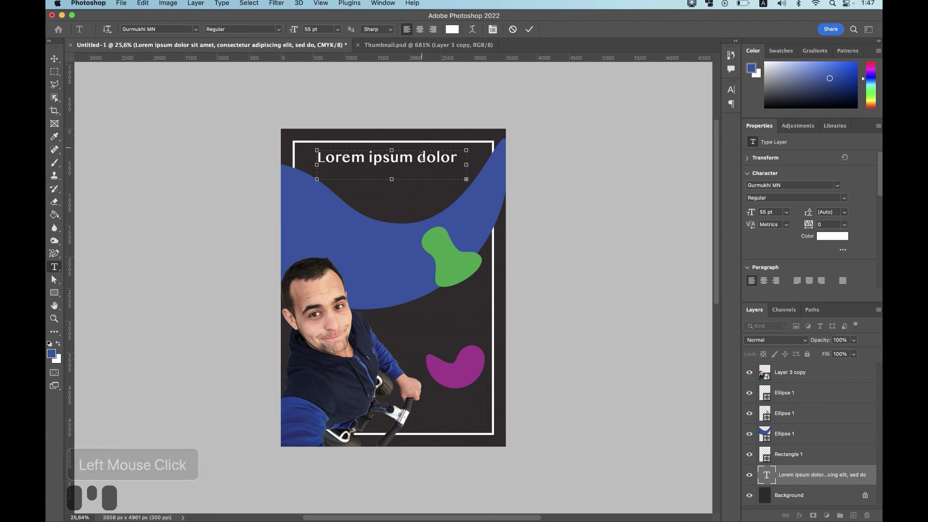
triple_click(422, 157)
double_click(423, 157)
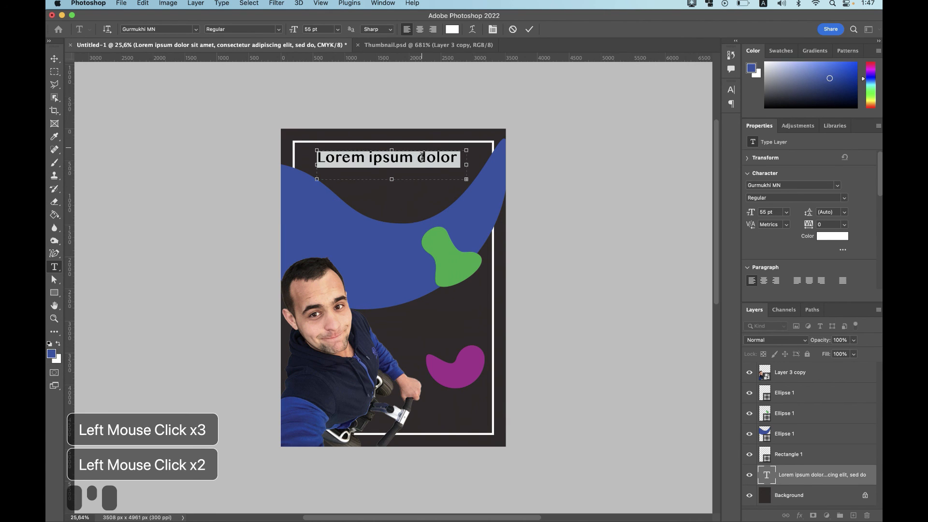
key(super+a)
key(BackSpace)
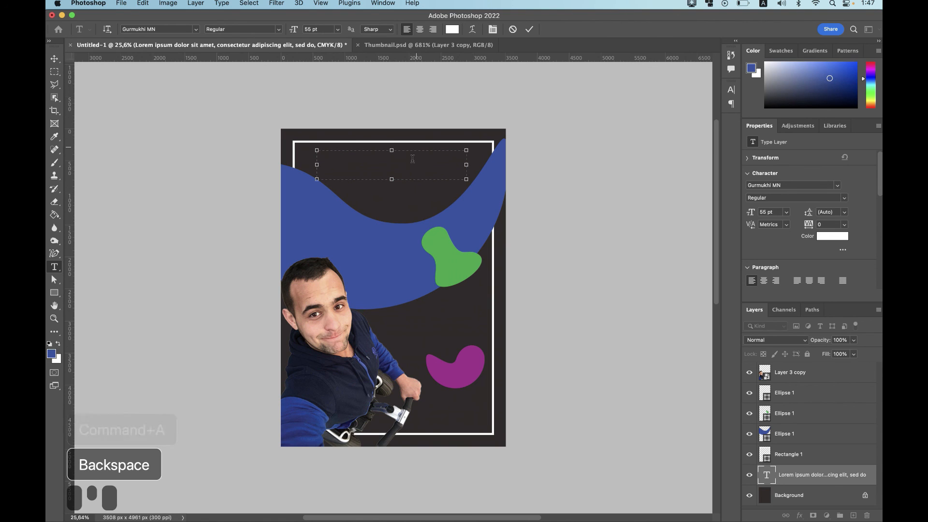
text(S)
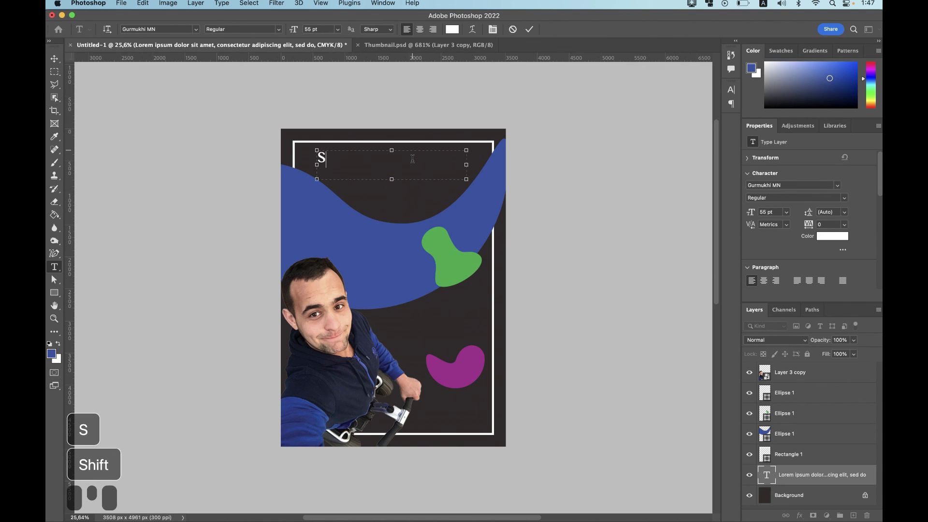
text(EGWAY )
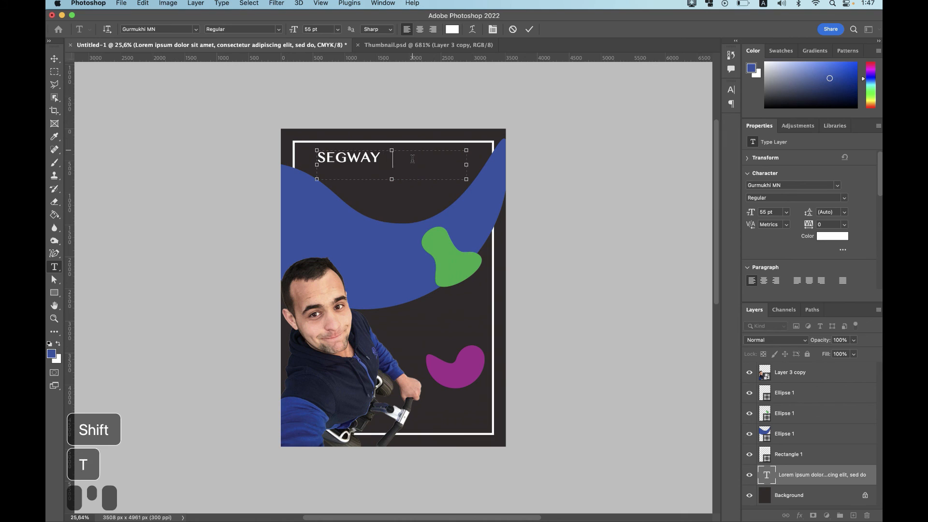
text(TRAINING)
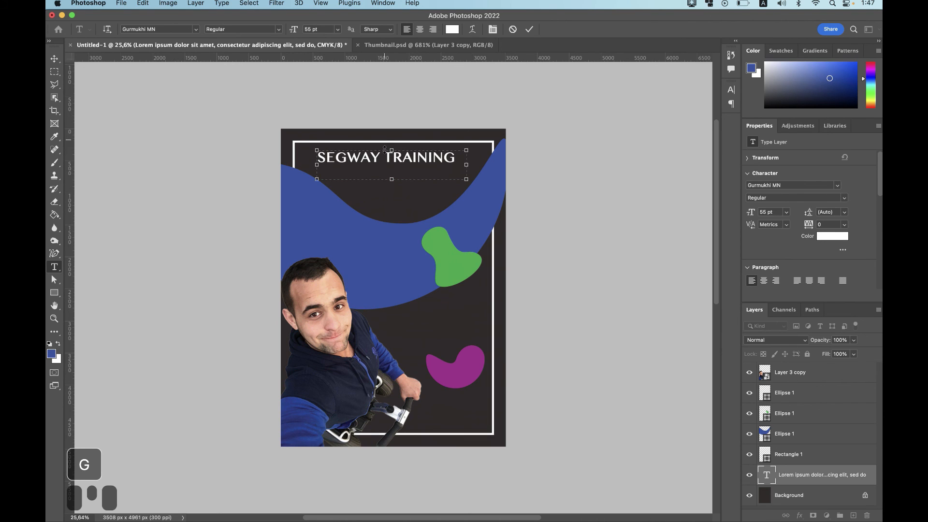
click(529, 30)
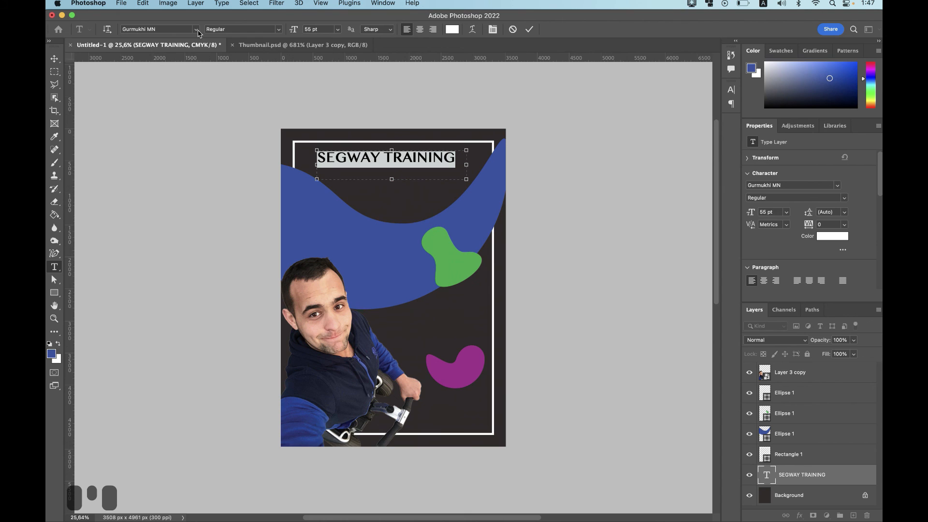
- Set the title in Copperplate at 60 pt and slightly enlarge its text box
click(195, 29)
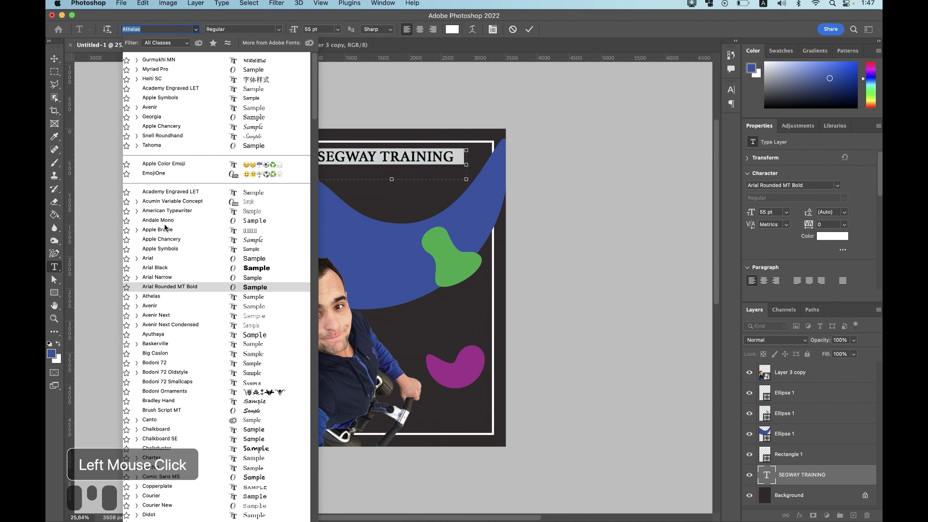
scroll(175, 358, down, 5)
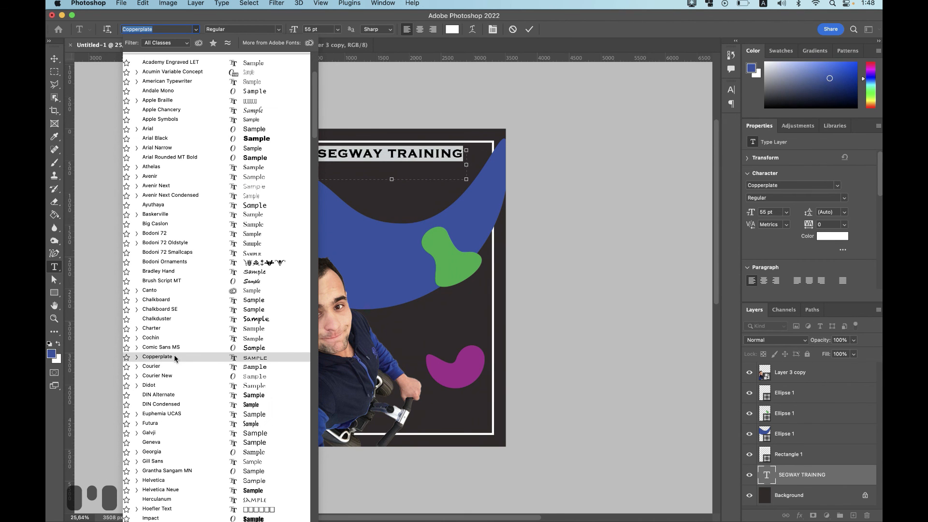
click(175, 358)
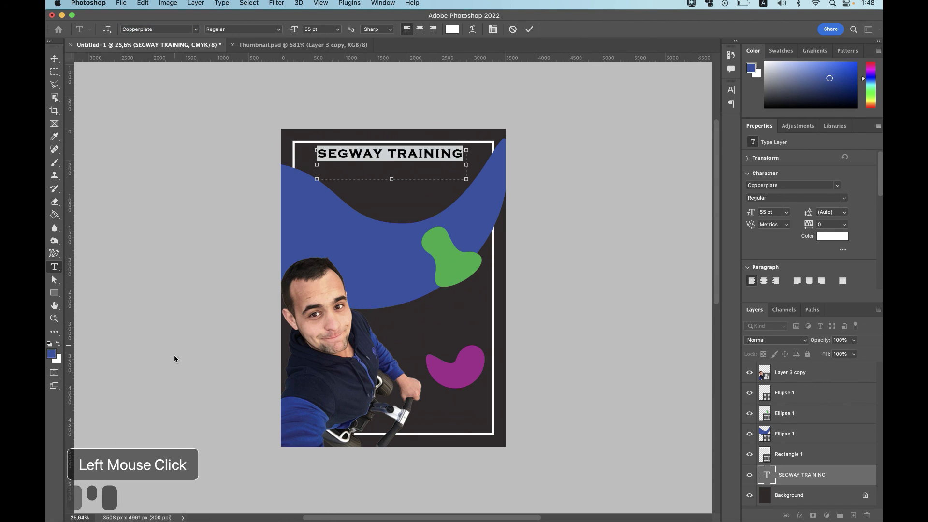
mouse_move(466, 179)
mouse_down()
mouse_move(460, 162)
mouse_move(476, 166)
mouse_move(474, 183)
mouse_up()
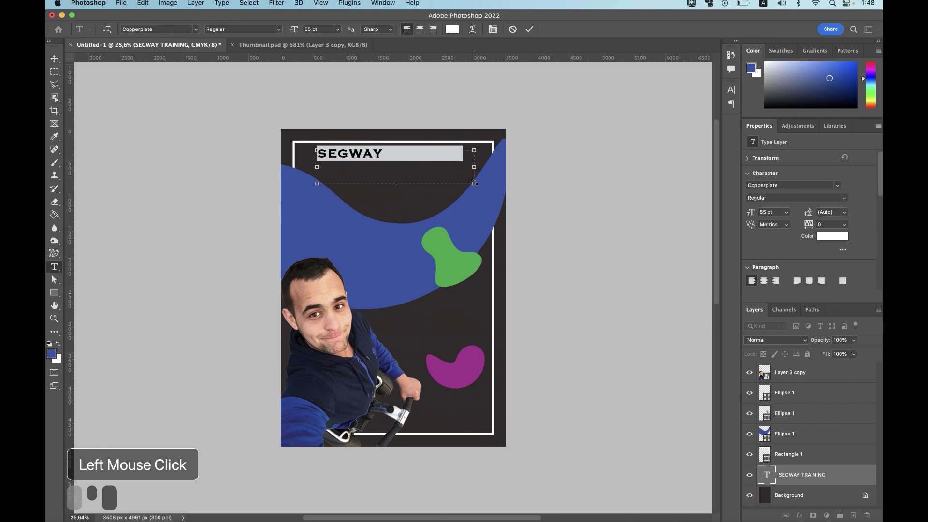
click(337, 30)
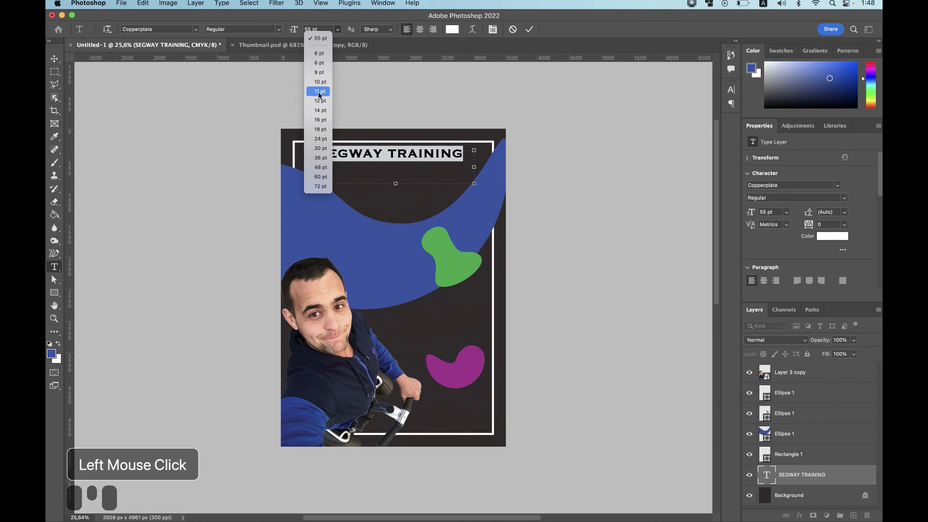
click(320, 176)
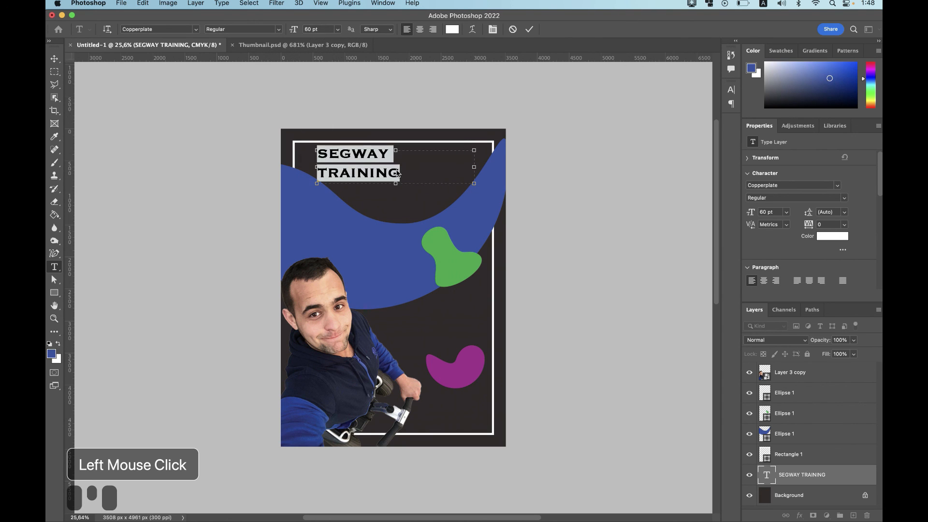
- Center-align the title text and commit the text edit
click(420, 30)
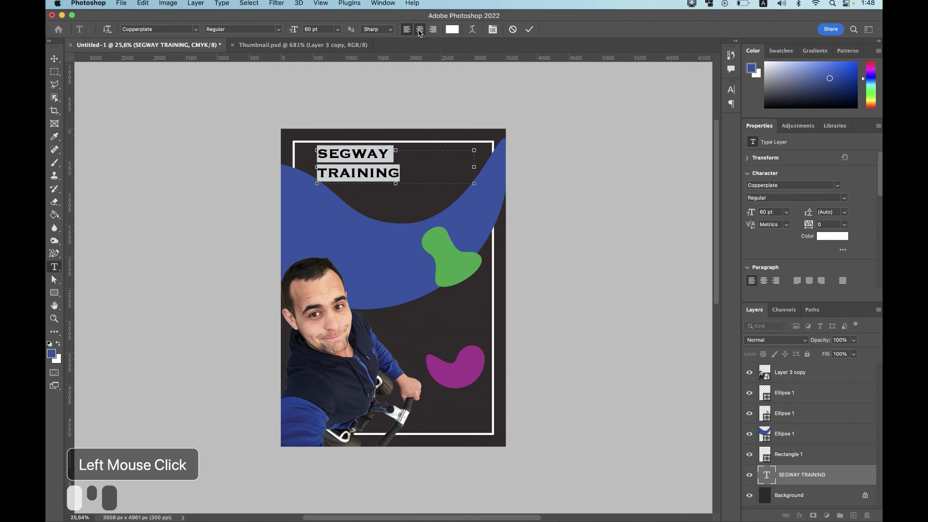
click(455, 168)
click(406, 233)
click(408, 239)
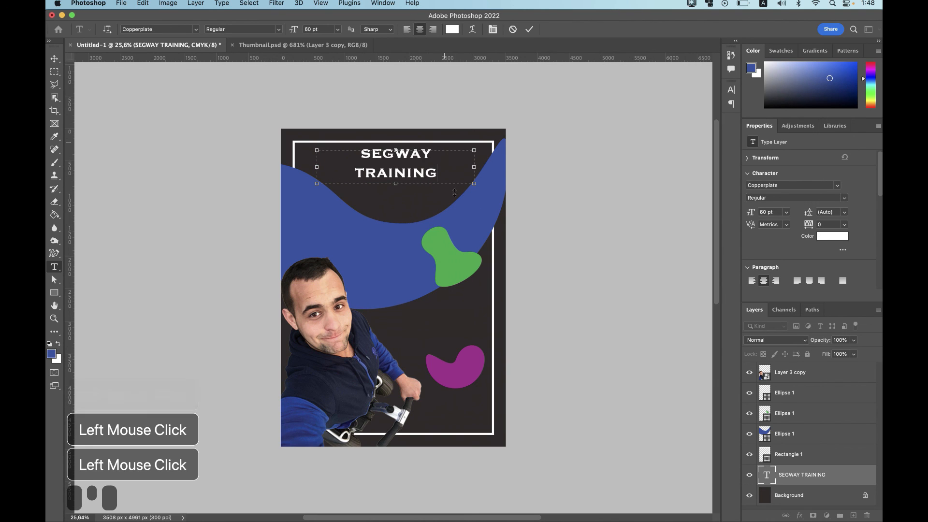
click(530, 29)
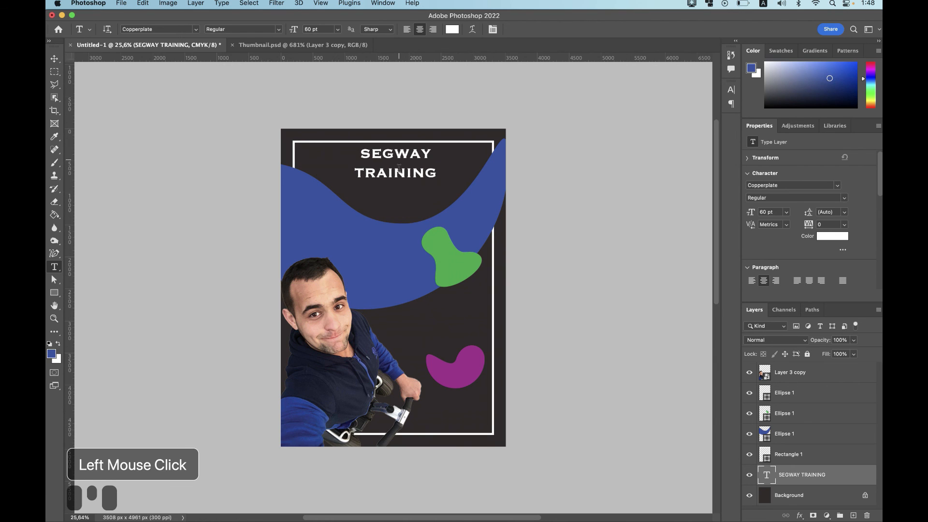
- Scale the title up to about 155% and center it horizontally just inside the frame's upper edge
key(v)
drag(439, 178, 536, 269)
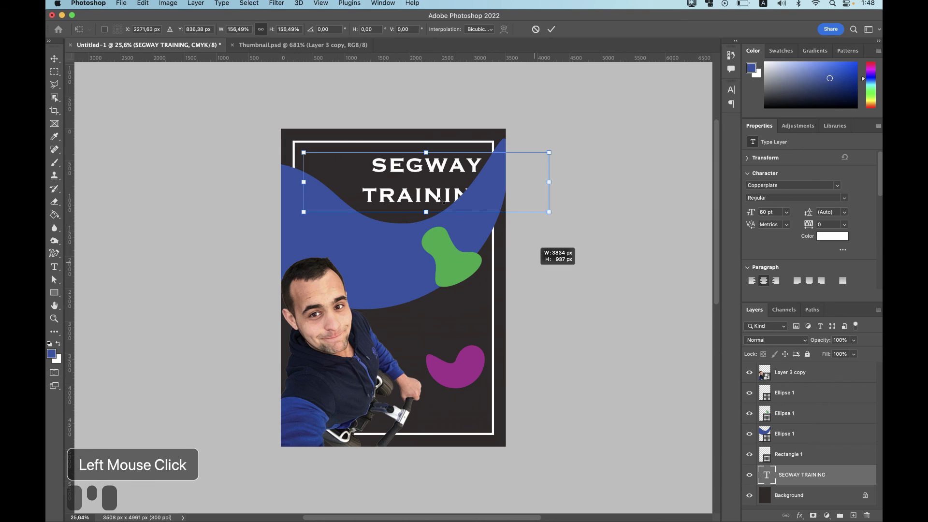
drag(388, 185, 382, 185)
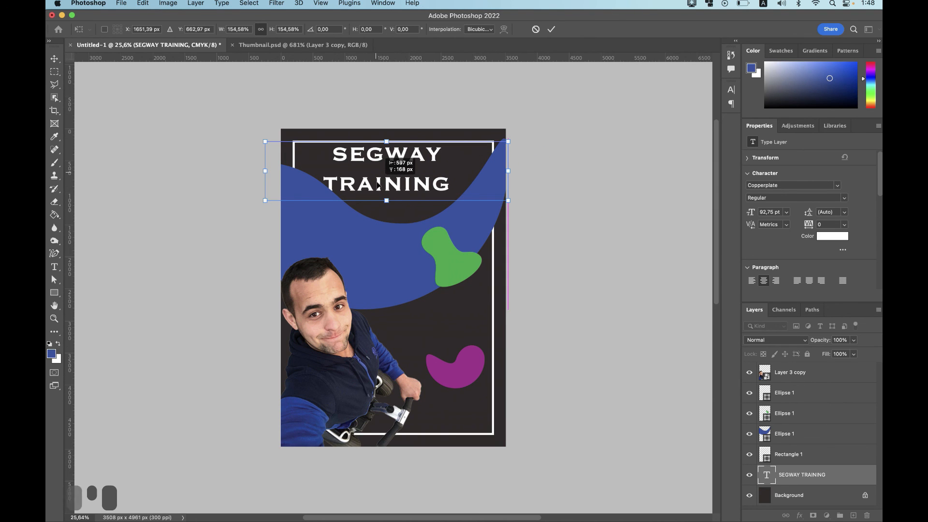
drag(378, 184, 379, 185)
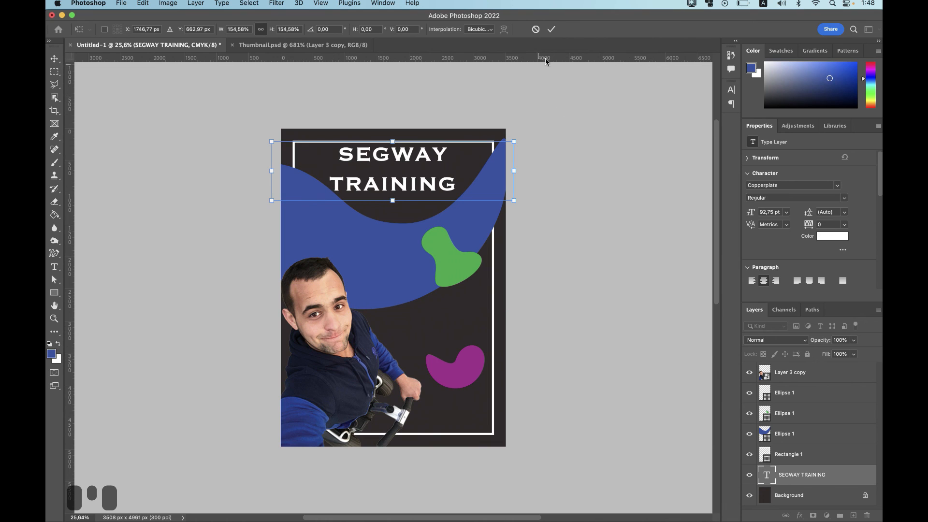
click(553, 29)
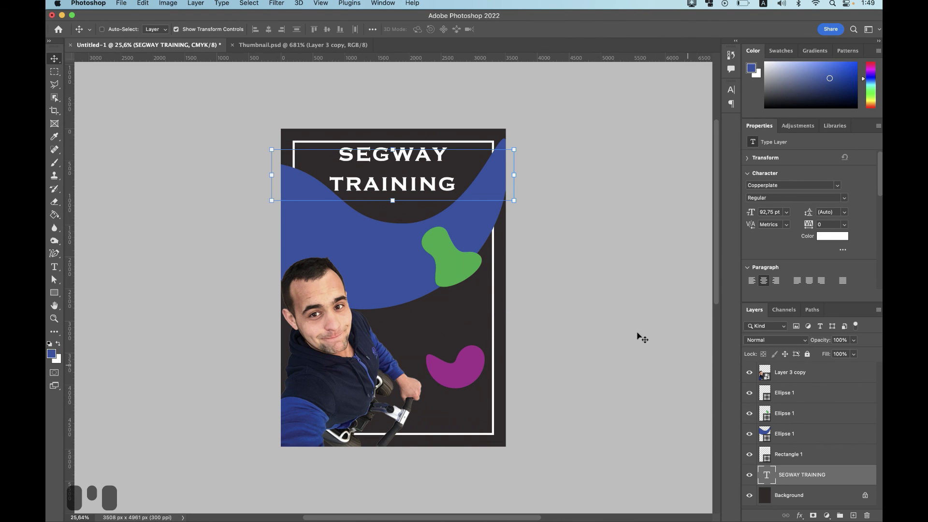
- Duplicate the title, shrink the copy to about 55.6 pt, and place it beside the man above the purple shape
key(super+c)
key(super+z)
key(super+c)
key(super+v)
drag(428, 314, 445, 339)
drag(289, 344, 385, 333)
drag(461, 319, 450, 319)
click(551, 29)
- Right-align the text in the smaller title copy beside the man
click(54, 267)
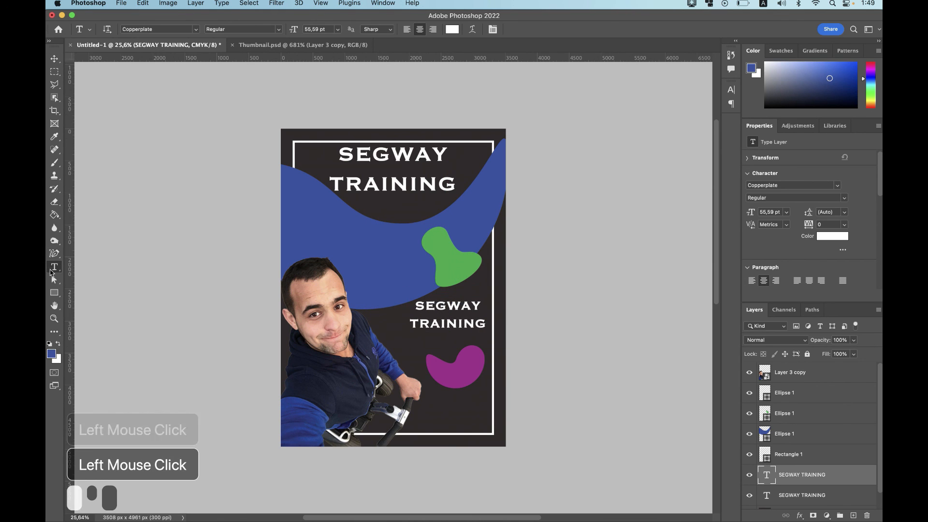
triple_click(469, 316)
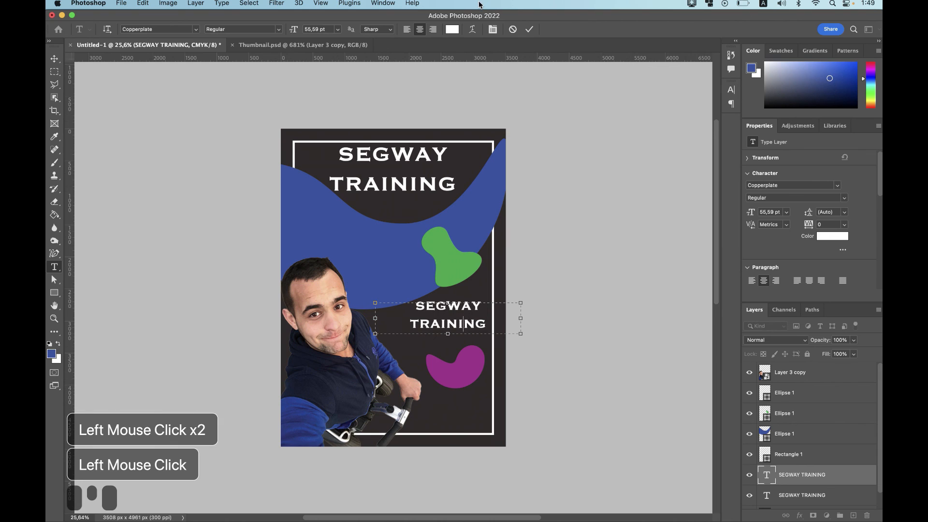
click(433, 29)
key(super+z)
- Replace the smaller title copy's wording with "Everyday" and "in Centtral Park" on two lines
drag(452, 305, 540, 350)
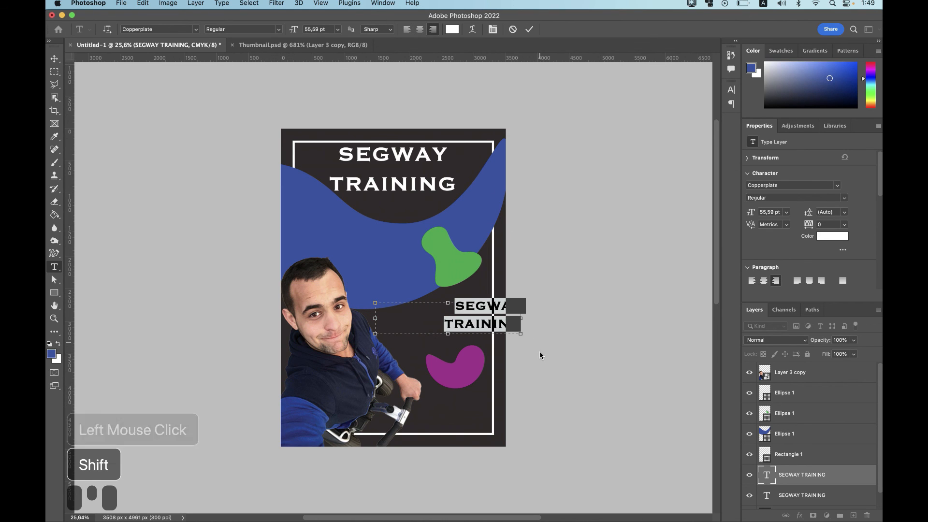
text(Everrryday)
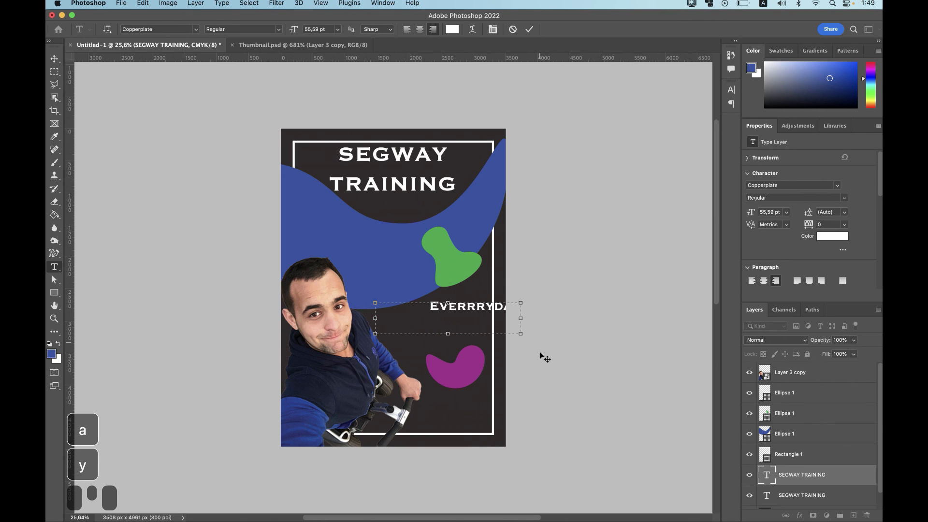
click(476, 306)
key(BackSpace)
key(BackSpace)
click(512, 318)
text(i)
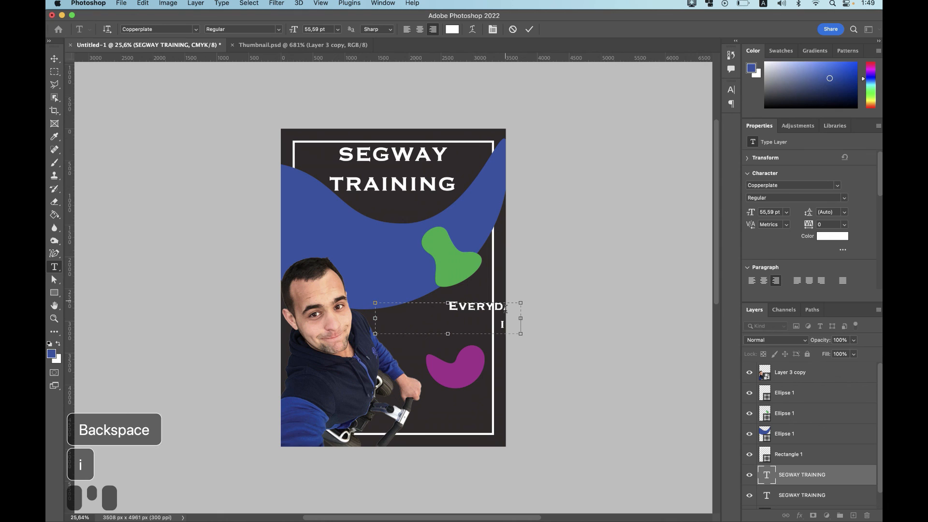
text(n Centtral Park)
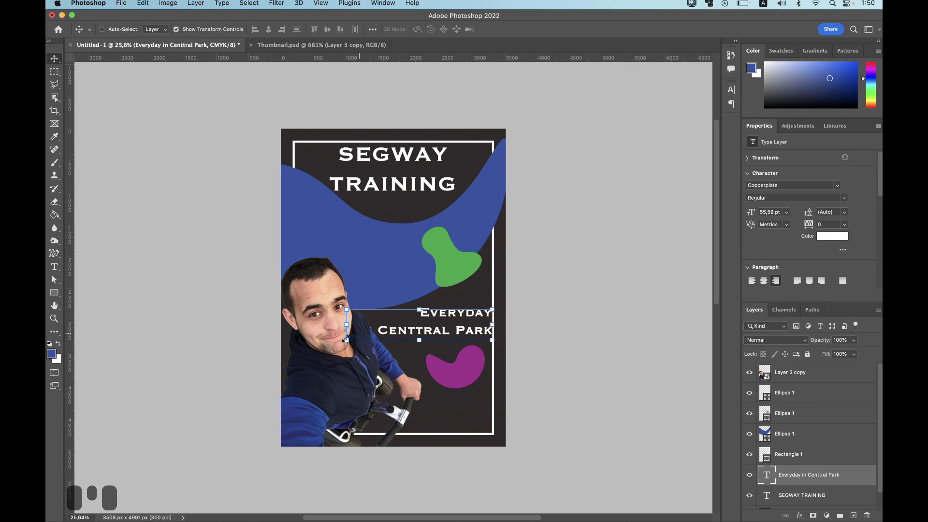
- Scale the Central Park text to about 75% just above the purple shape, and correct "Centtral" to "Central"
drag(345, 339, 380, 314)
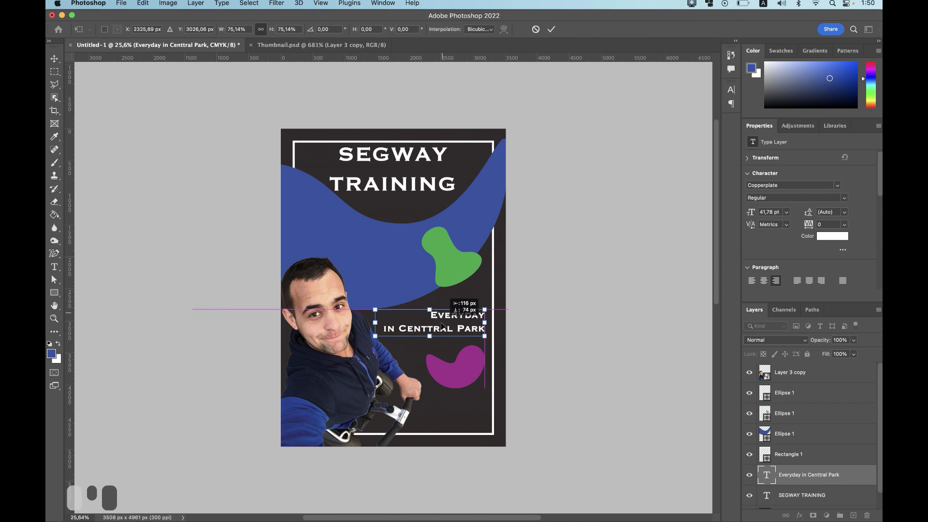
click(551, 29)
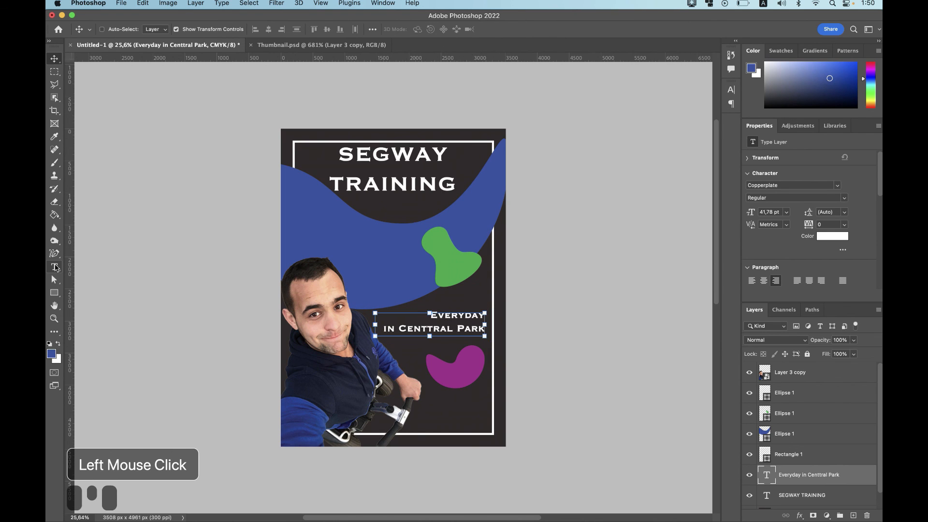
click(56, 267)
click(436, 329)
key(Right)
key(BackSpace)
click(542, 312)
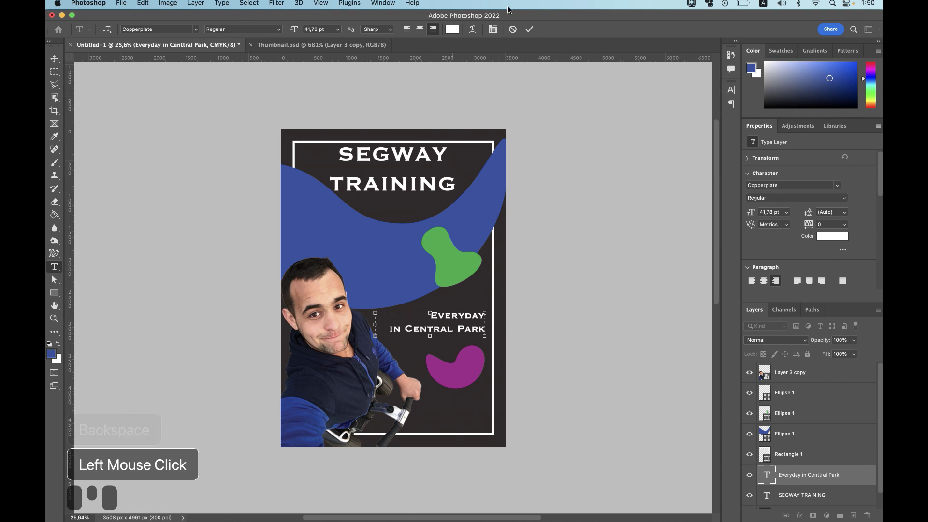
click(529, 30)
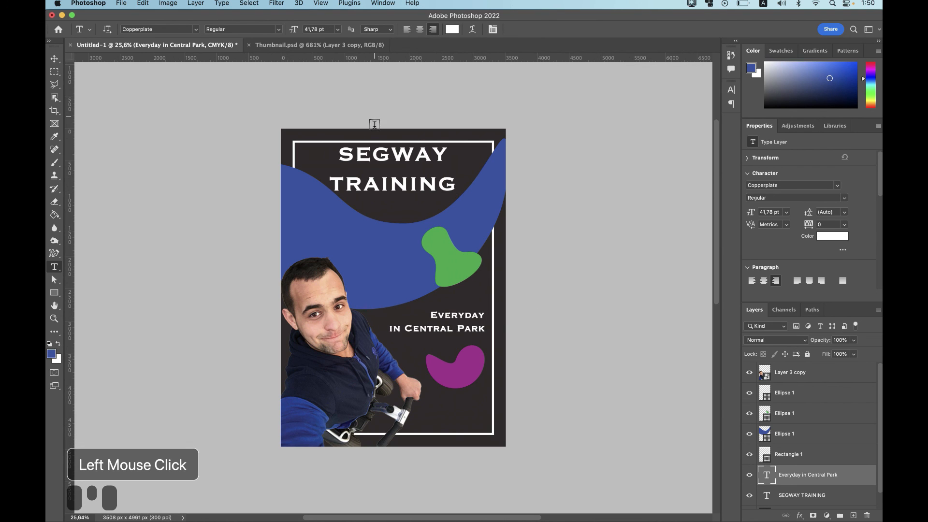
- Convert the SEGWAY TRAINING title layer to a smart object
click(396, 161)
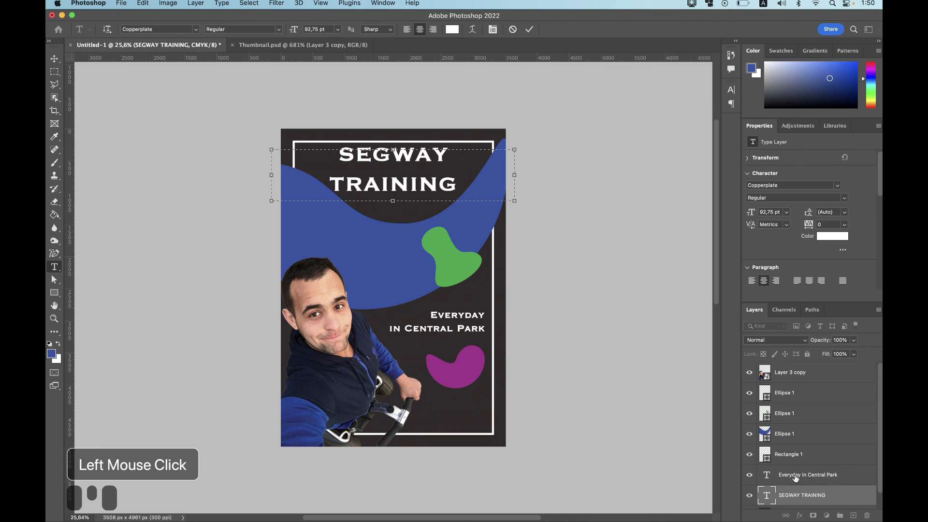
scroll(817, 466, down, 1)
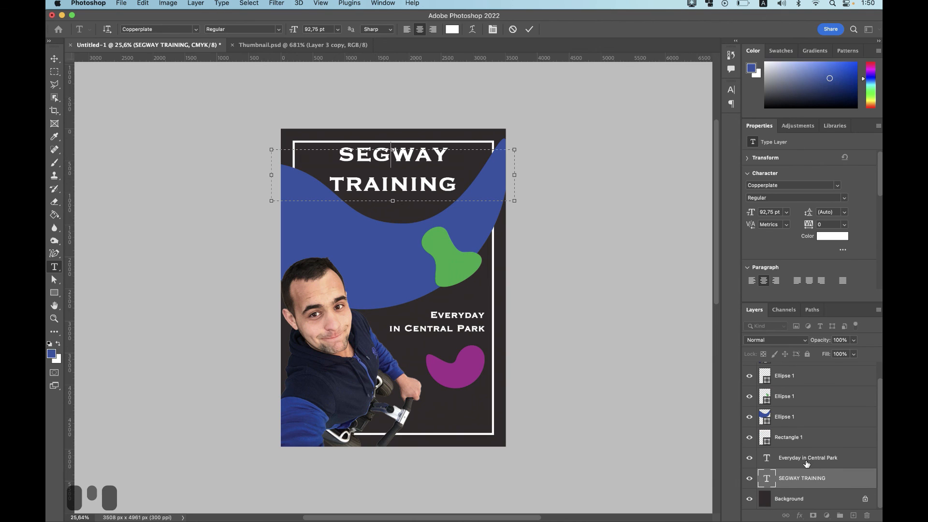
right_click(796, 488)
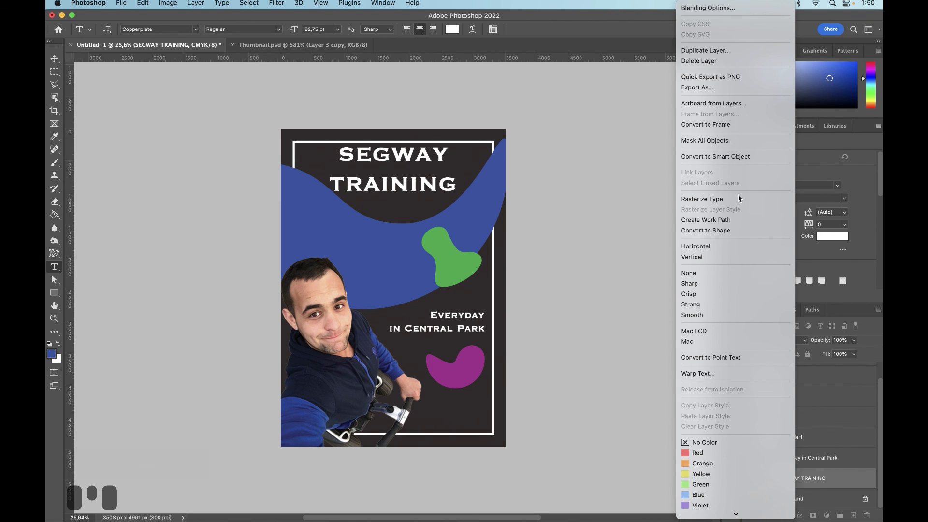
click(758, 156)
- Convert the "Everyday in Central Park" text layer to a smart object
click(811, 463)
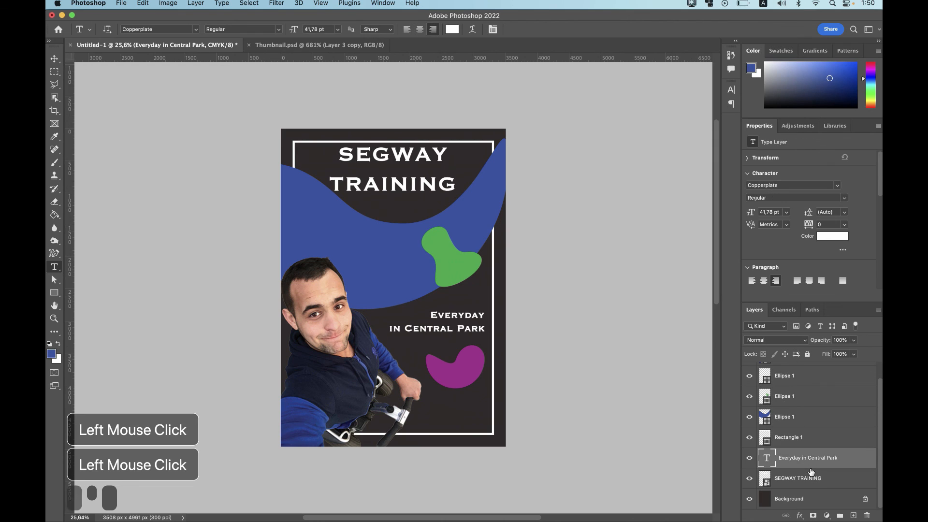
right_click(811, 476)
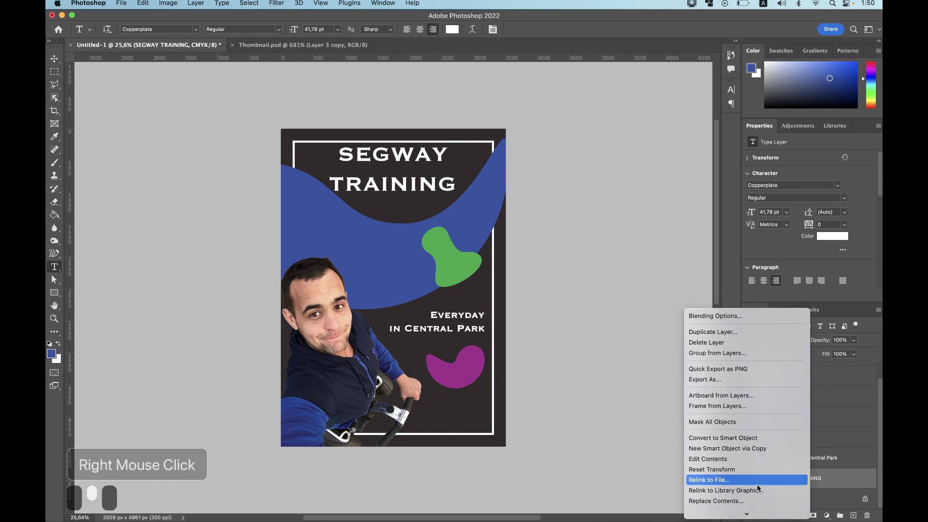
scroll(757, 484, down, 3)
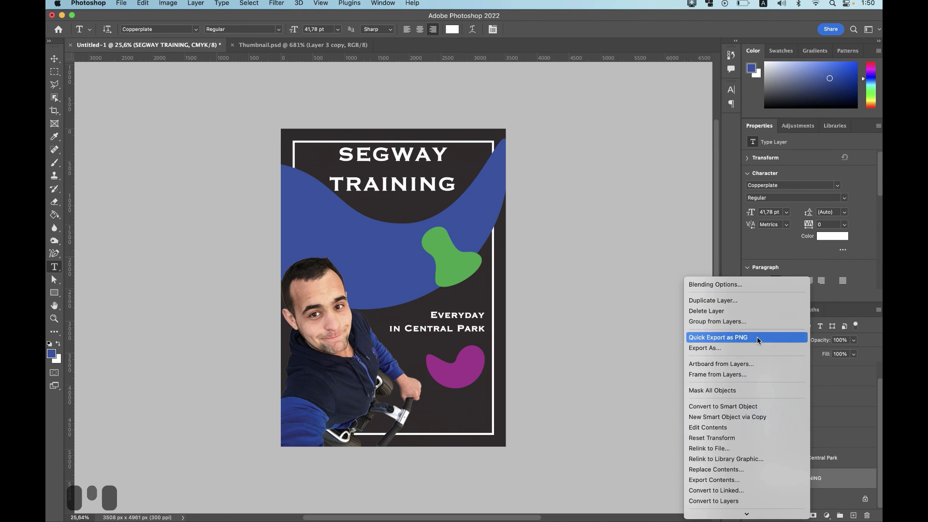
click(769, 407)
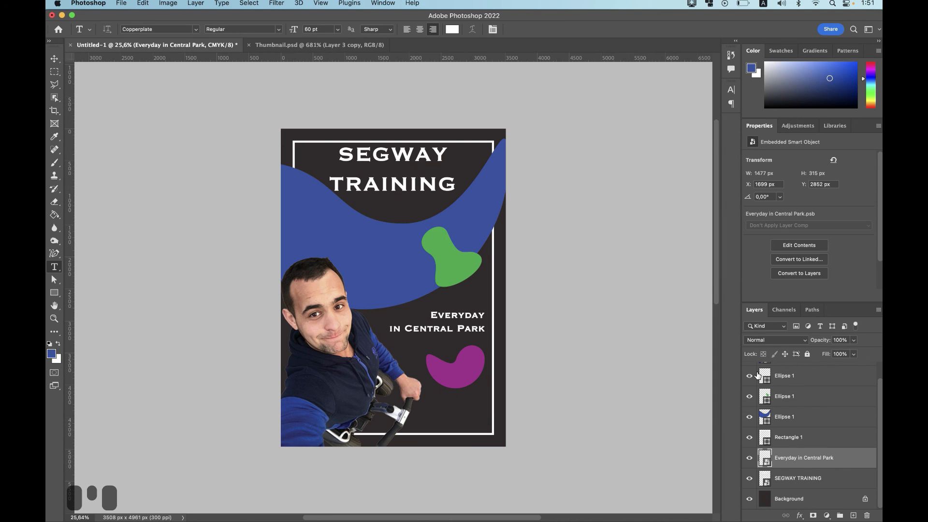